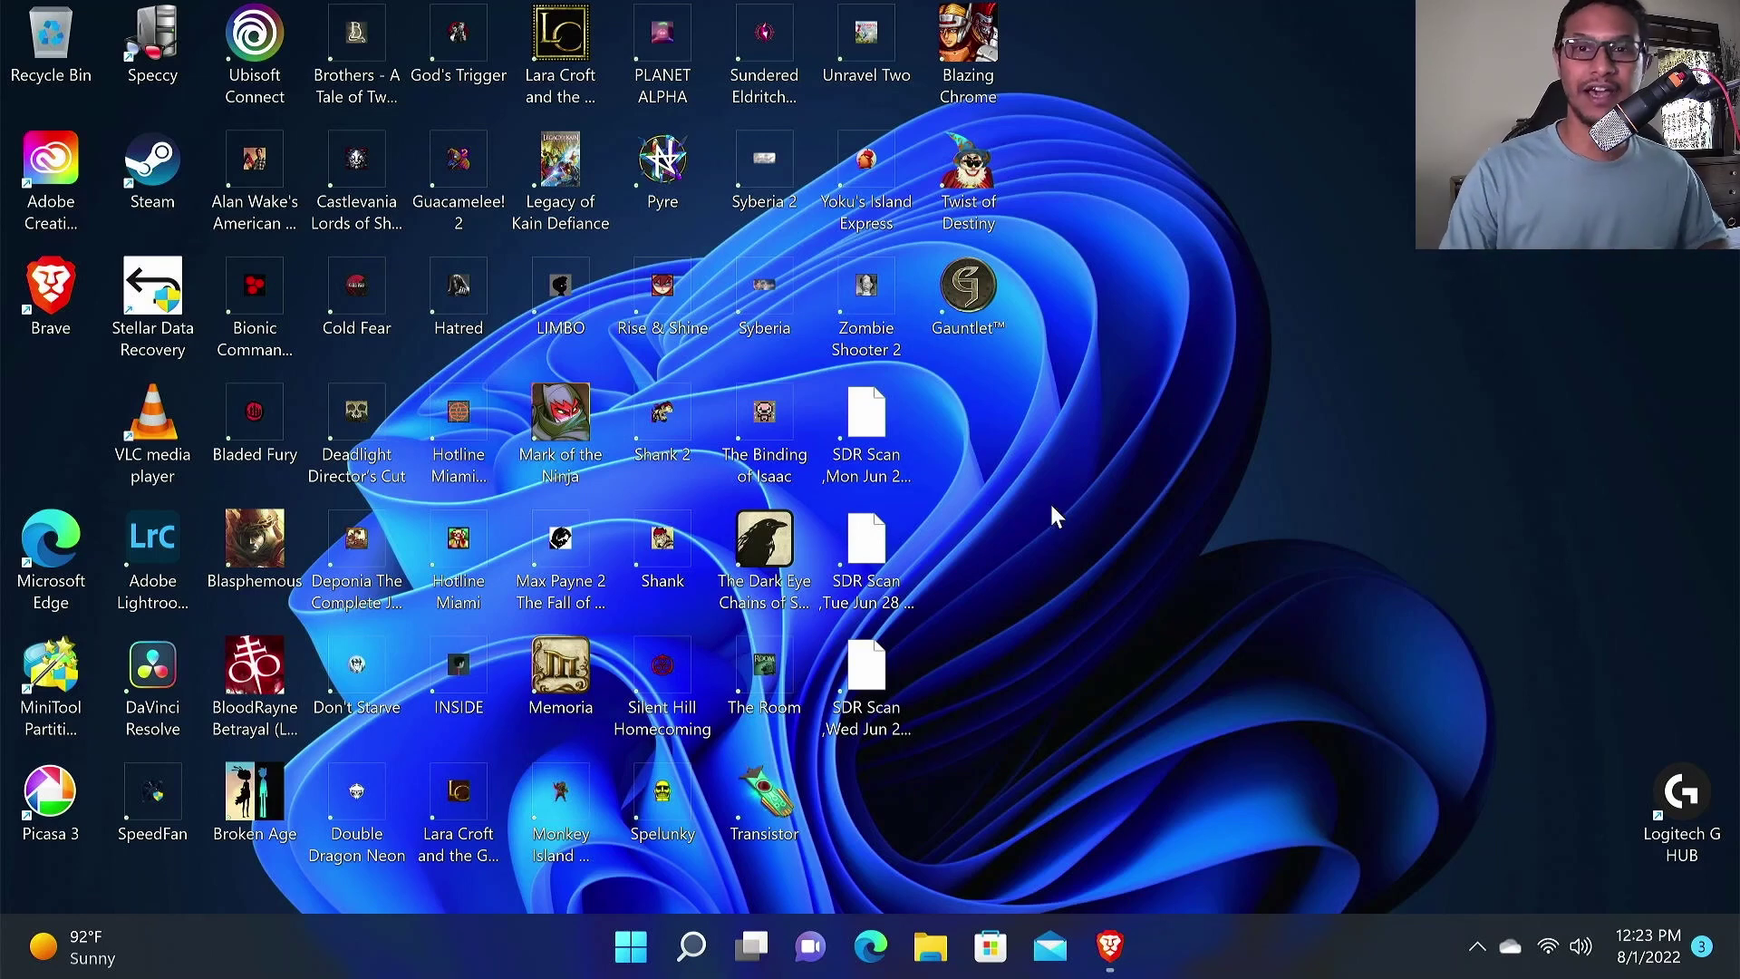
Restore the Brave window showing the Amazon page for the DEEPCOOL GAMMAXX400 cooler.
click(1110, 946)
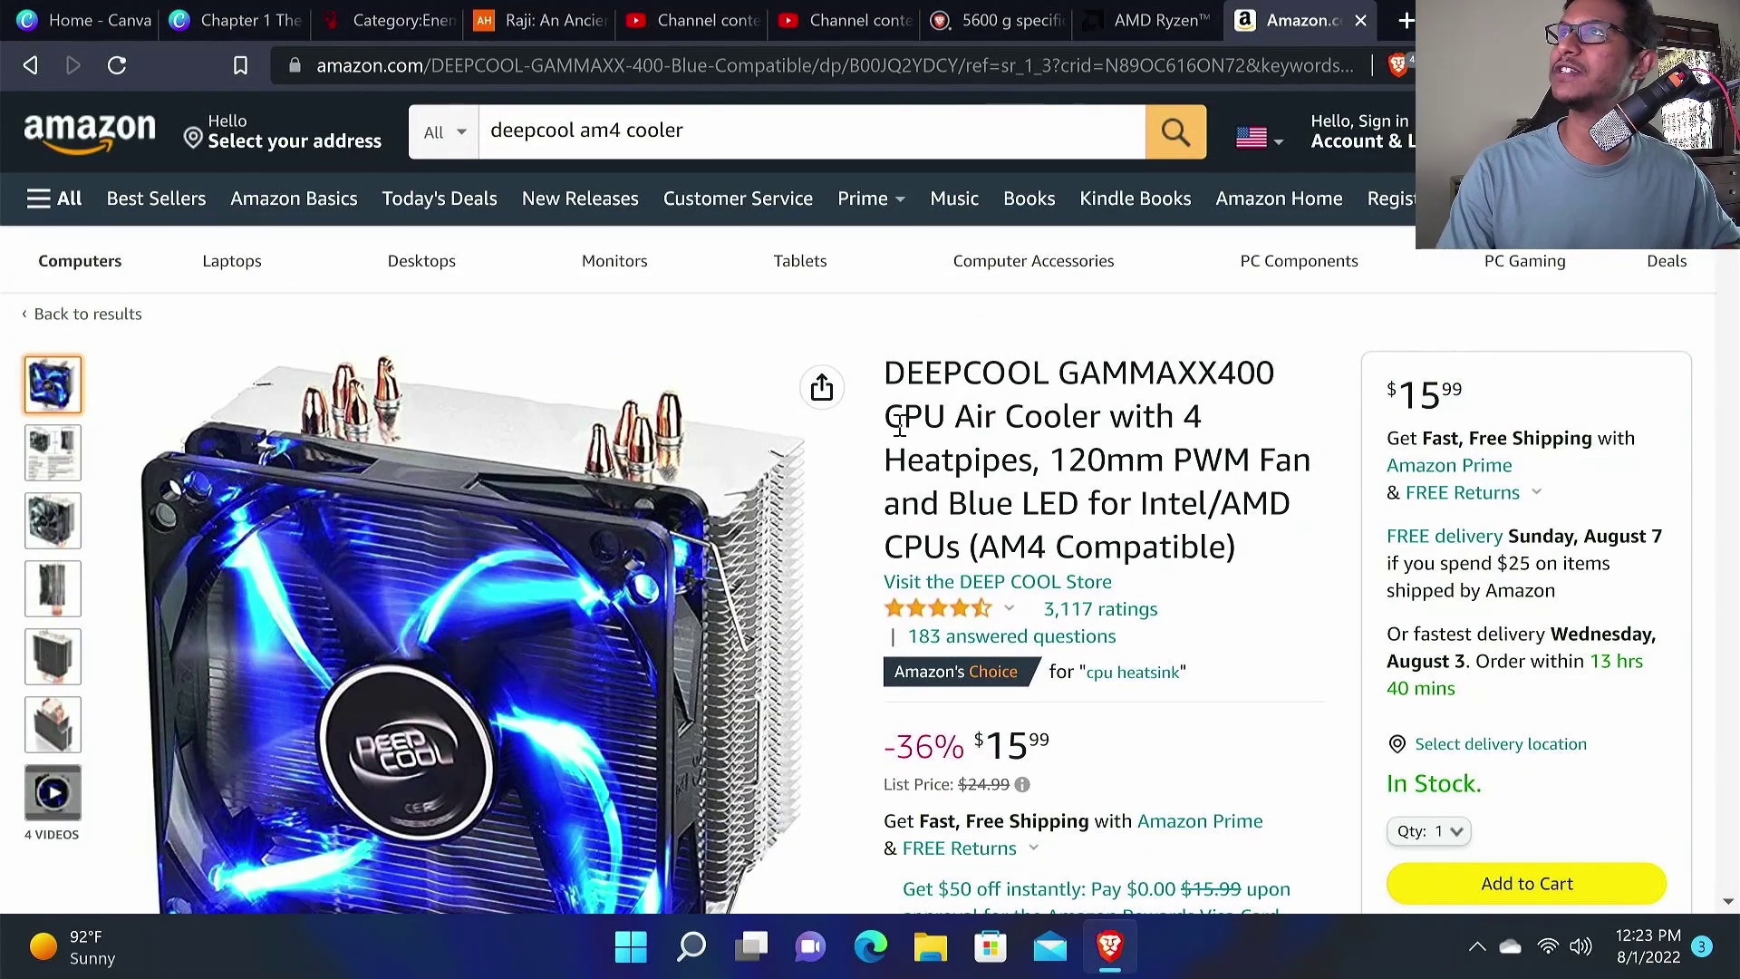
scroll(1169, 480, down, 1)
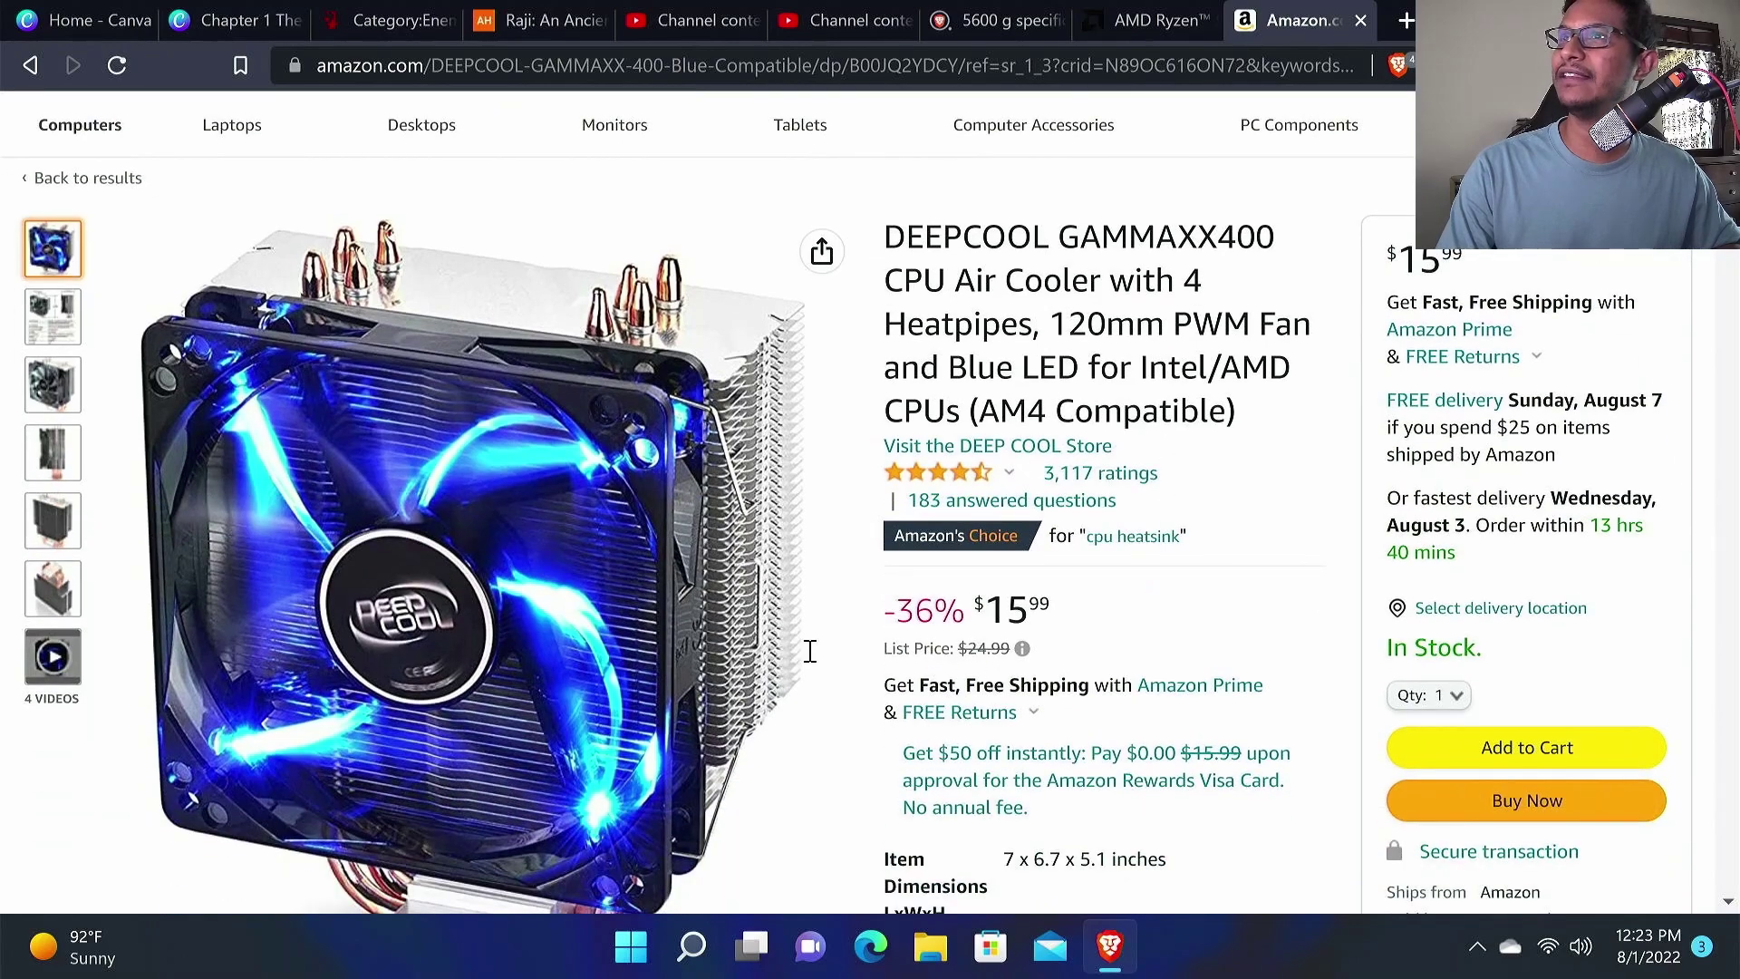
mouse_move(499, 585)
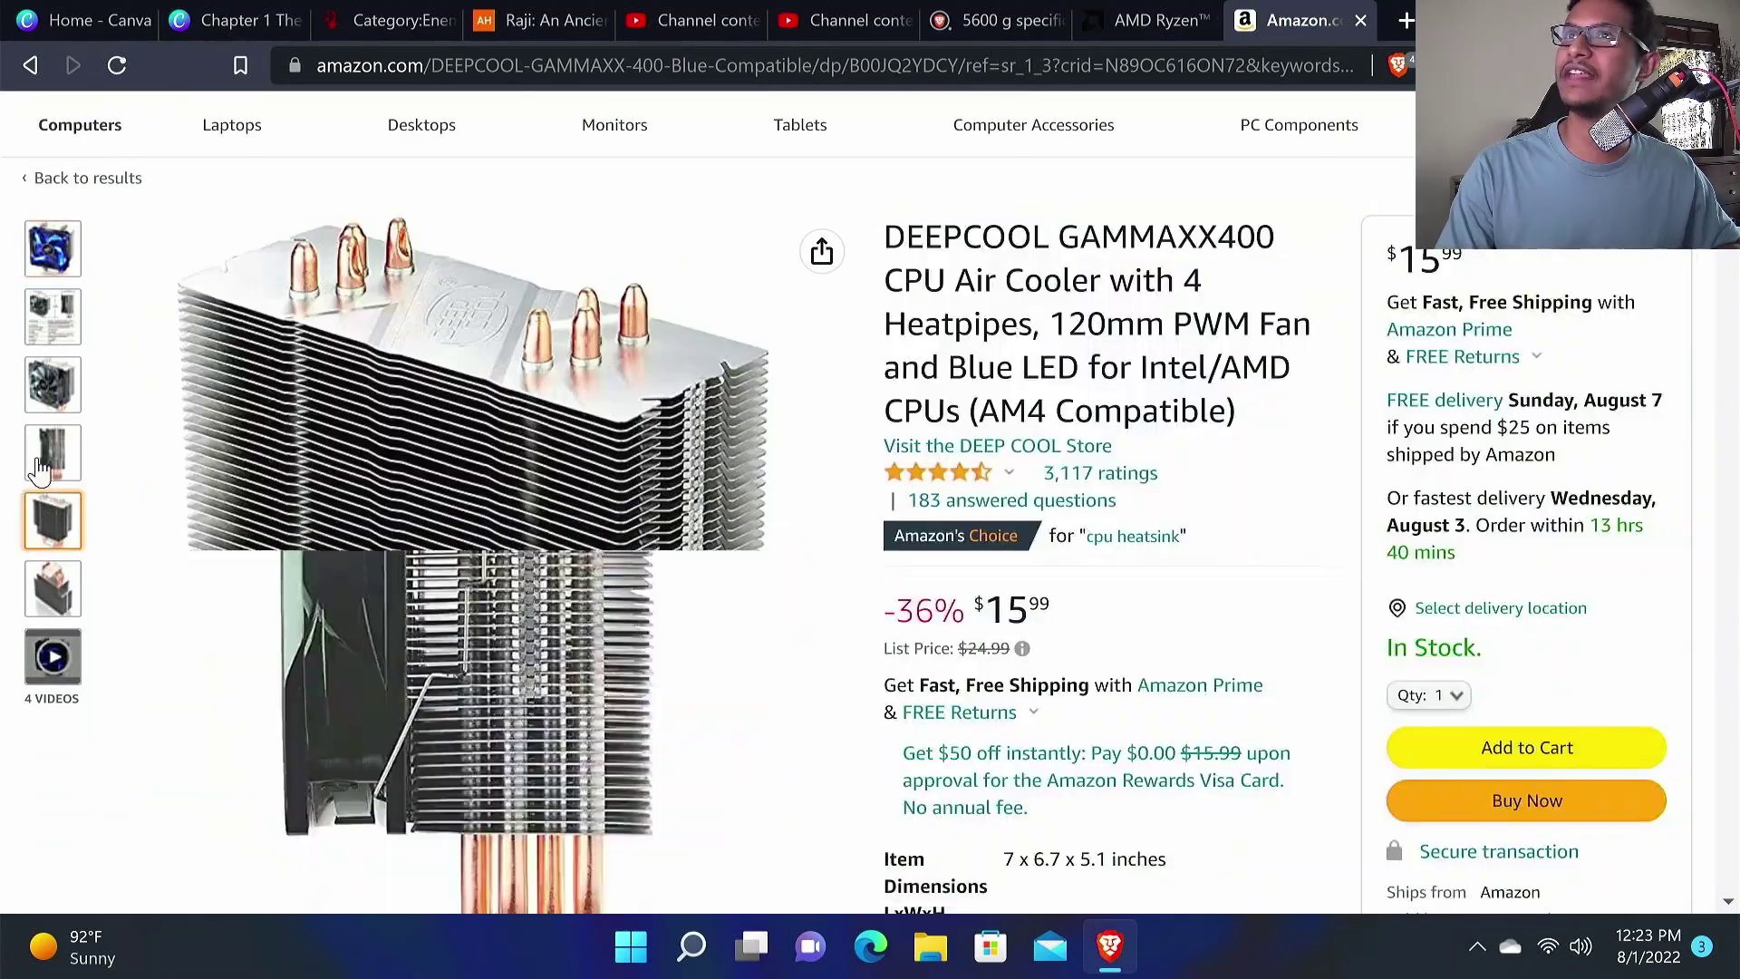
mouse_move(524, 481)
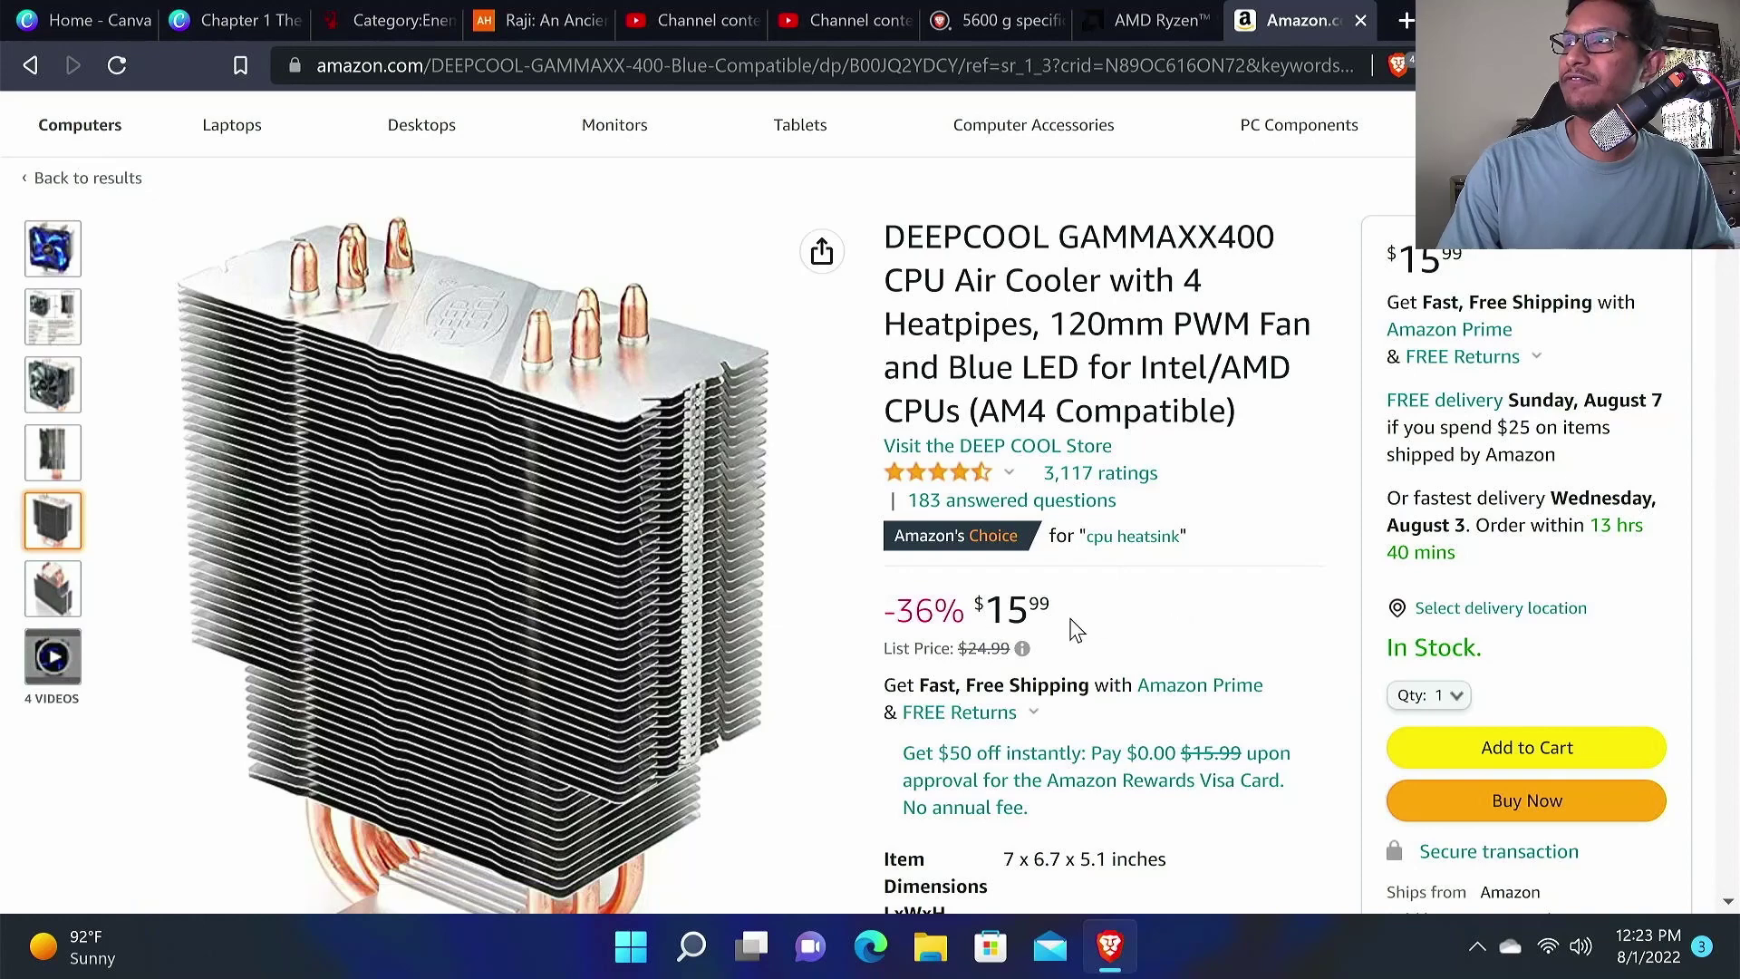
drag(1092, 628, 999, 613)
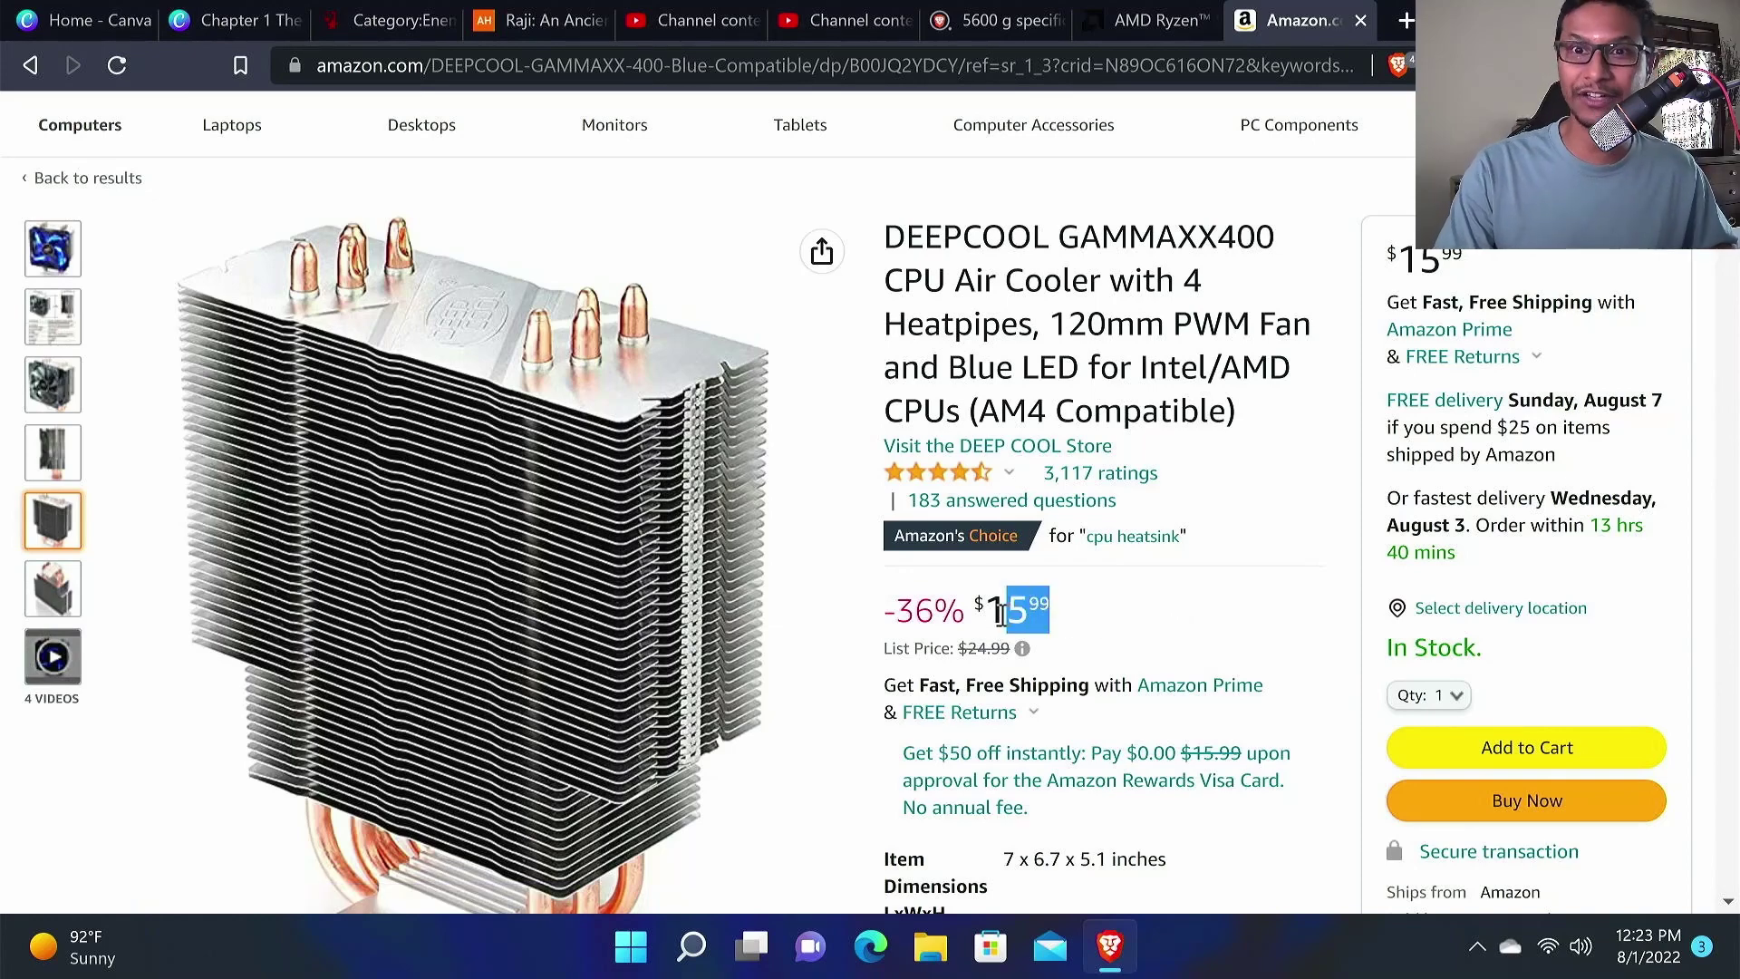
click(1107, 608)
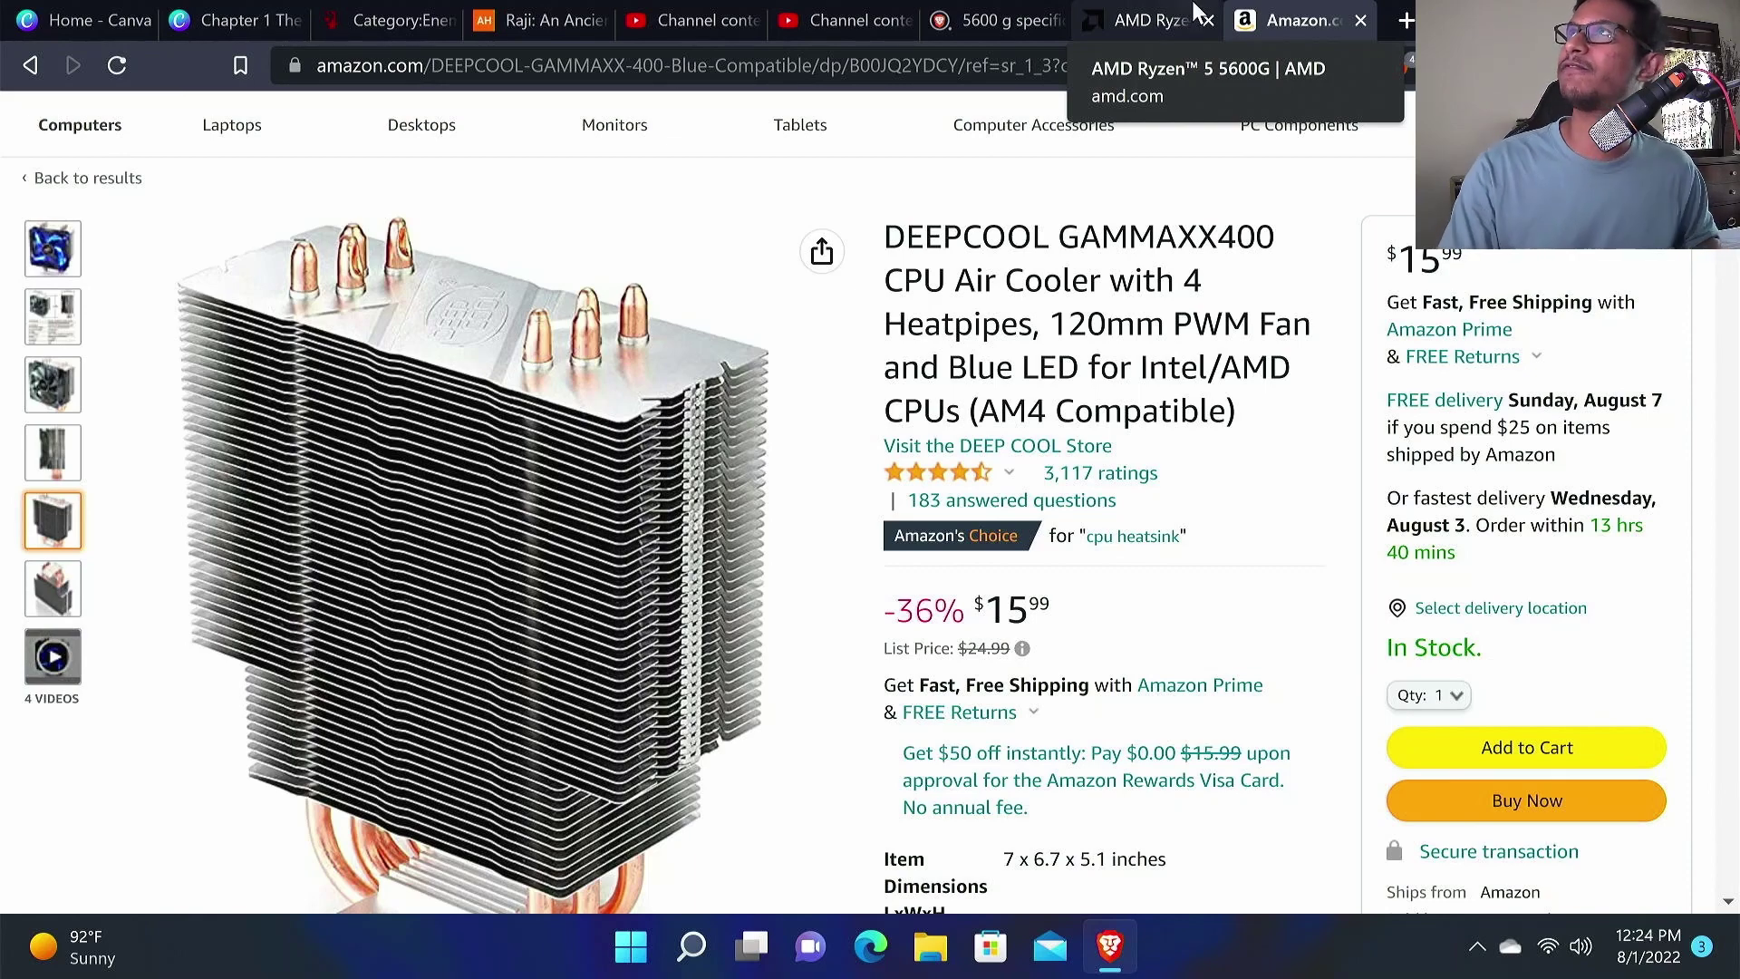
On the Ryzen 5 5600G spec page, highlight the 4.4GHz boost clock and 1900 MHz graphics frequency.
click(1144, 25)
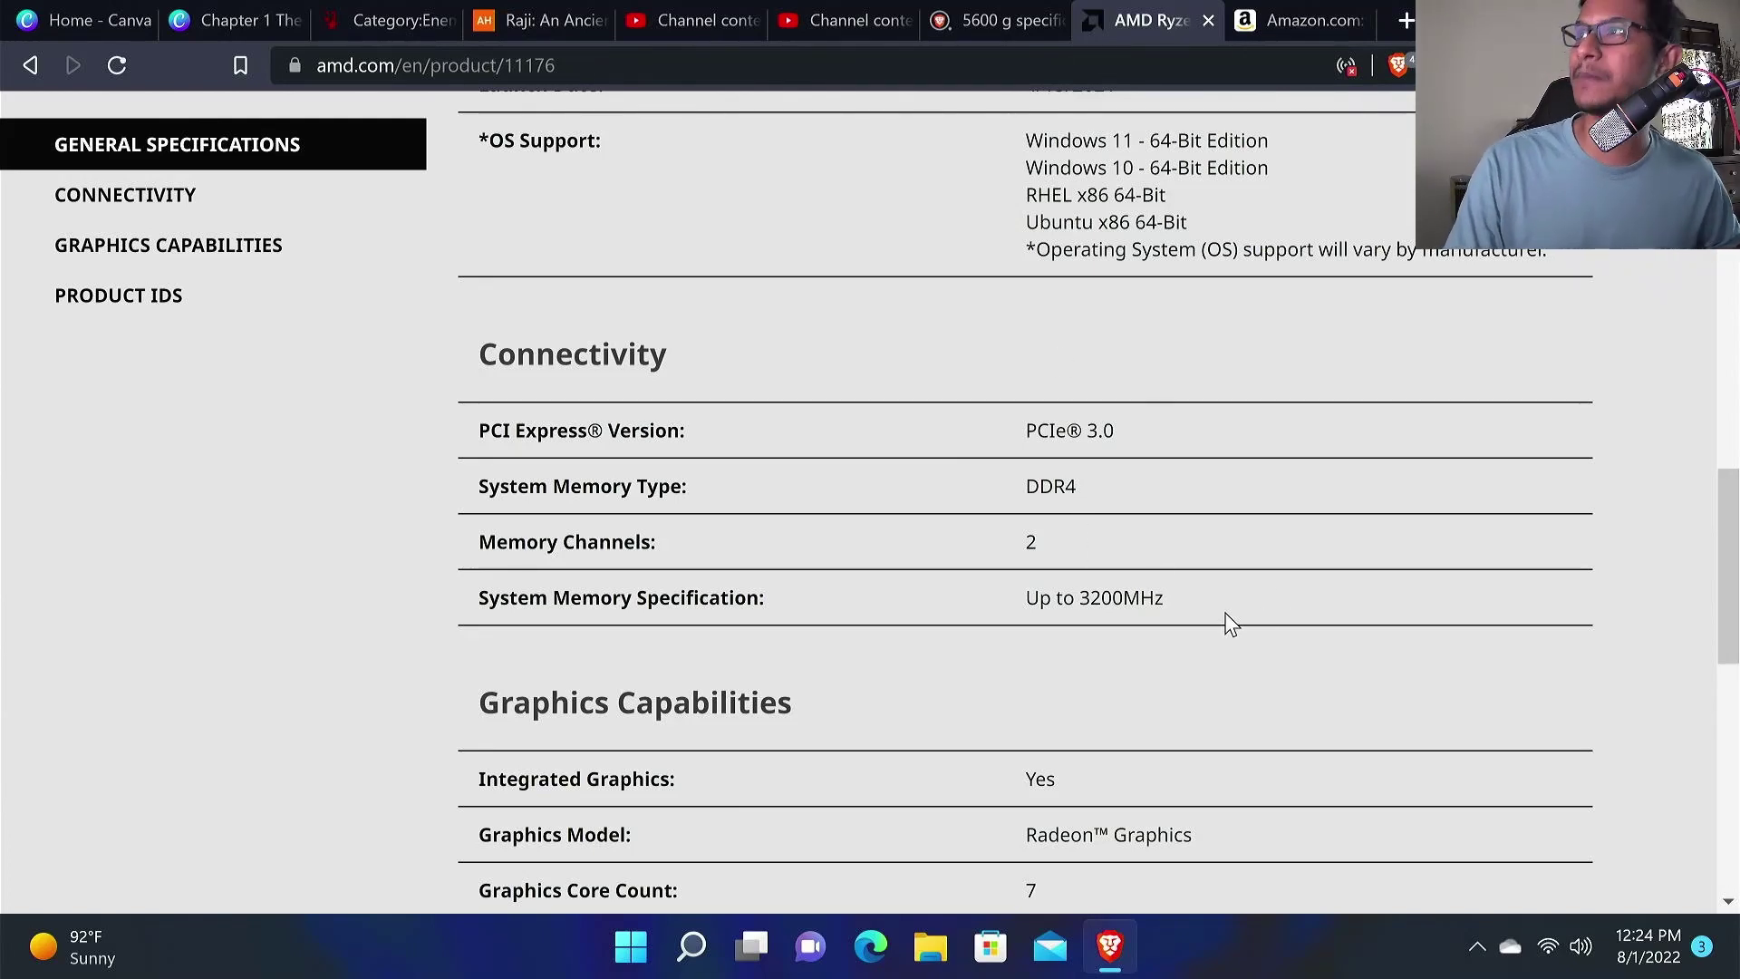
scroll(1214, 616, up, 7)
scroll(1202, 606, up, 4)
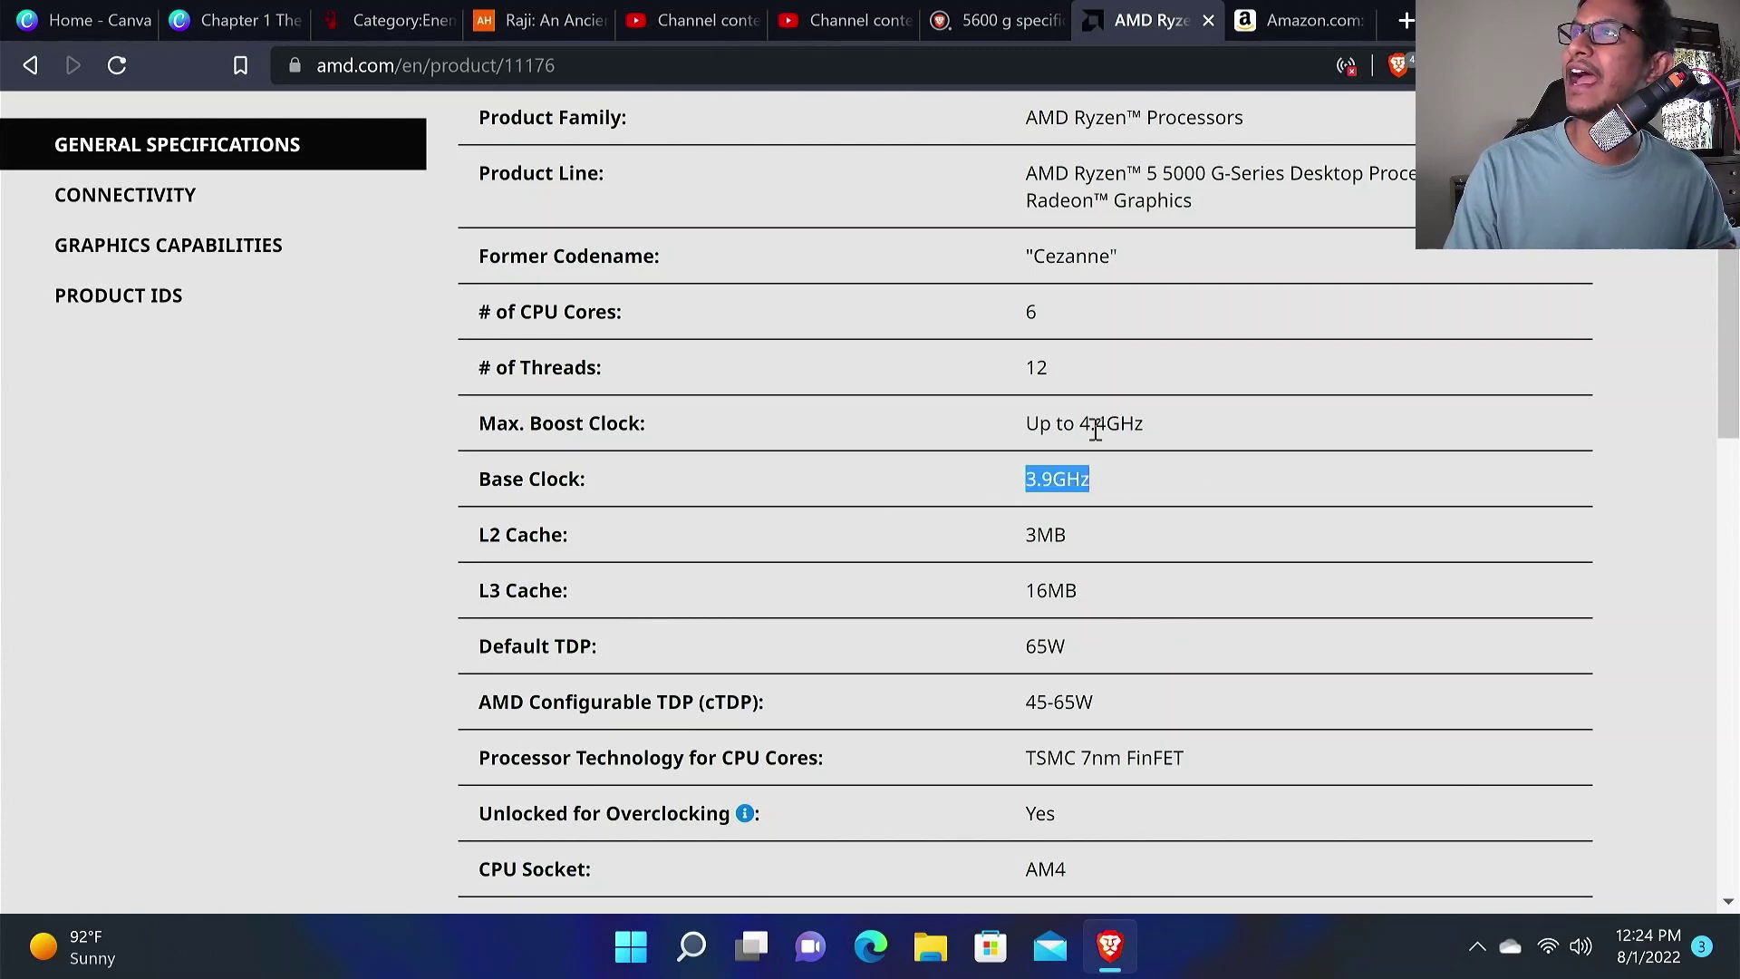
drag(1001, 426, 1150, 417)
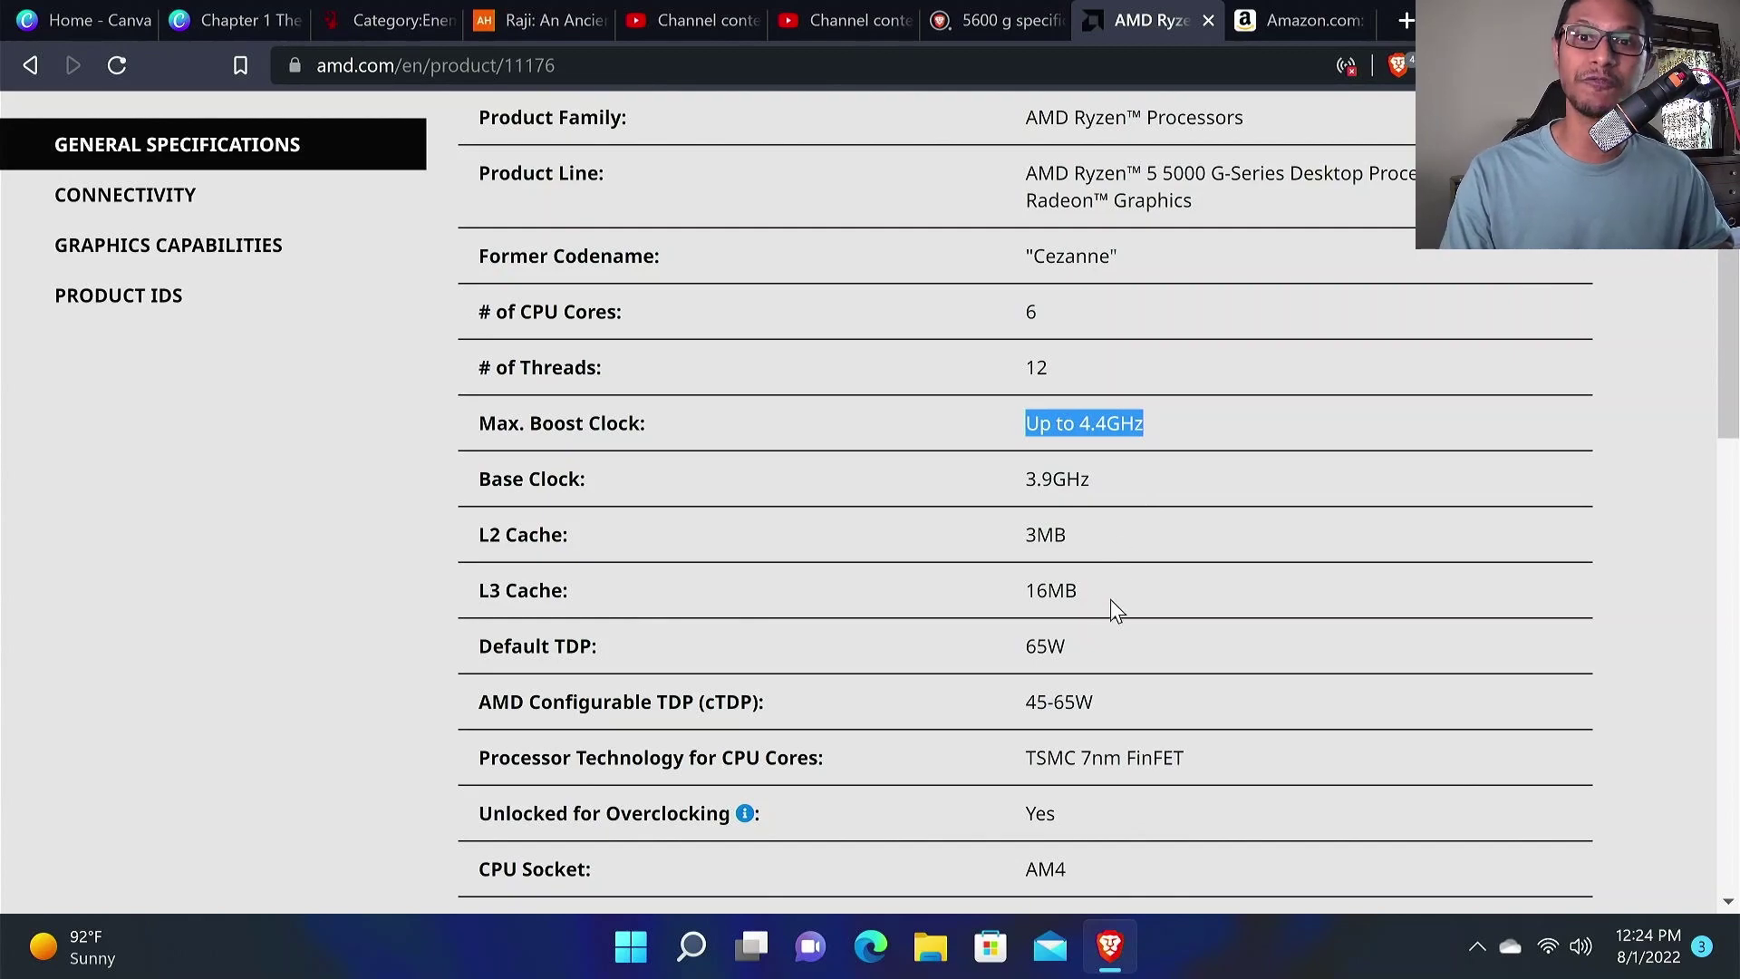
scroll(1096, 596, down, 12)
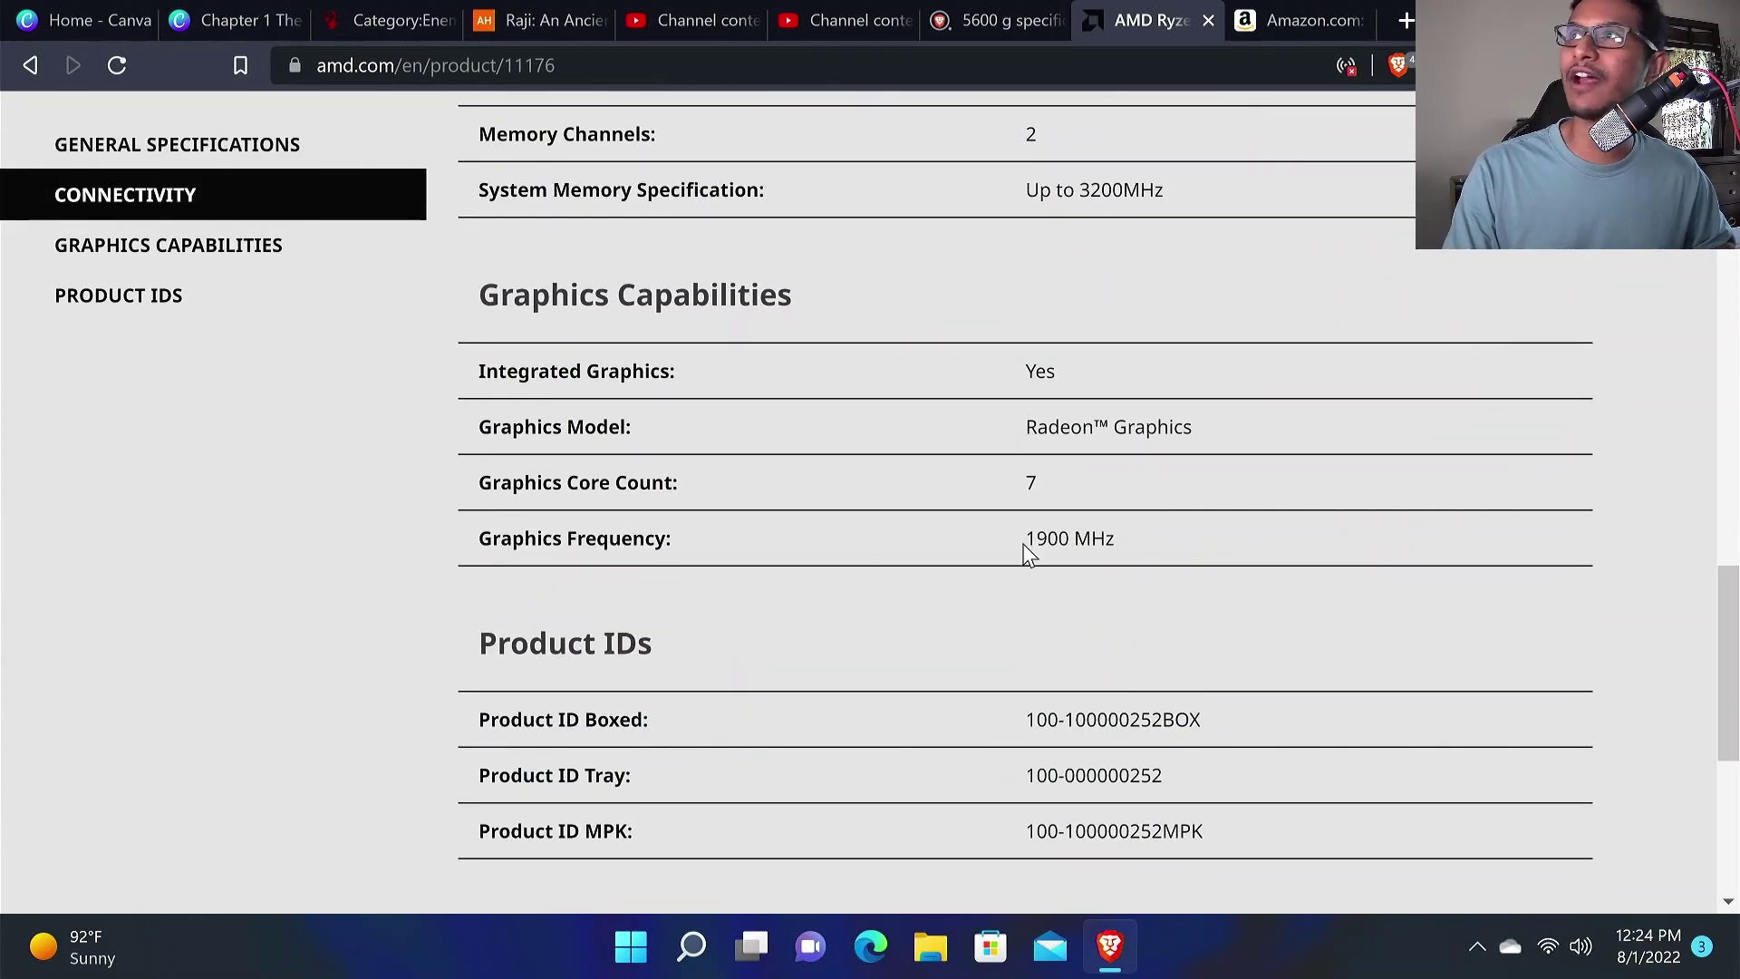
drag(1020, 538, 1126, 536)
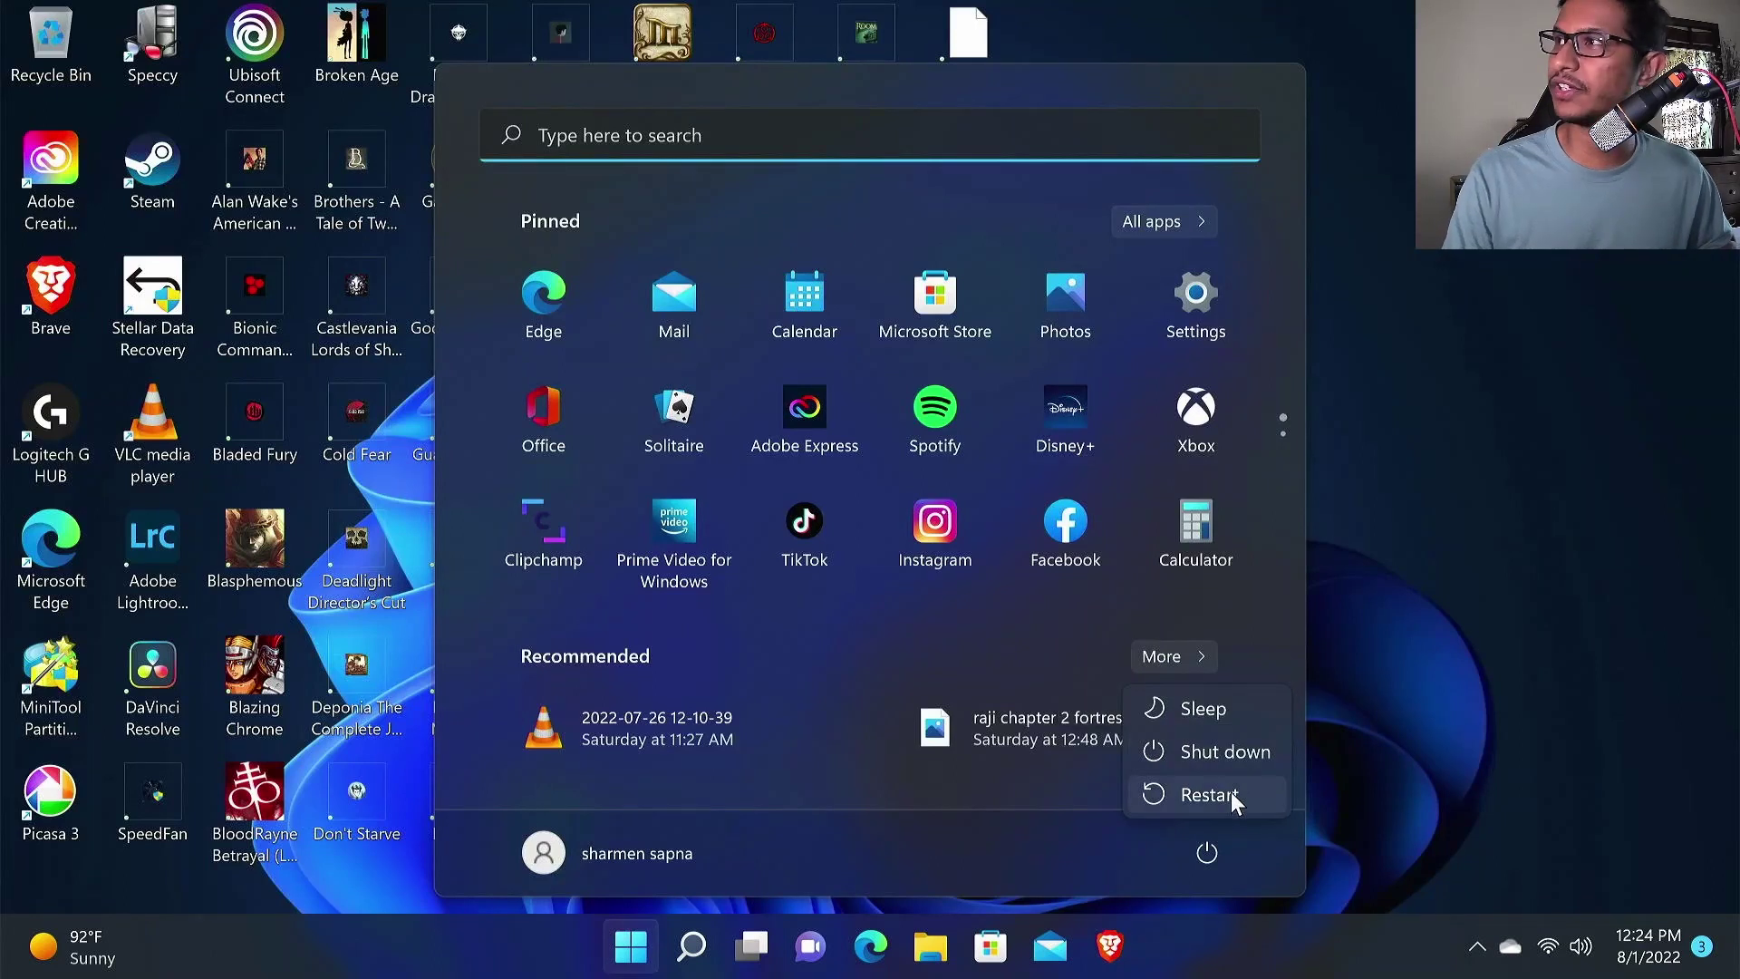
Restart Windows into the ASRock UEFI BIOS and move to the OC Tweaker page.
click(1226, 790)
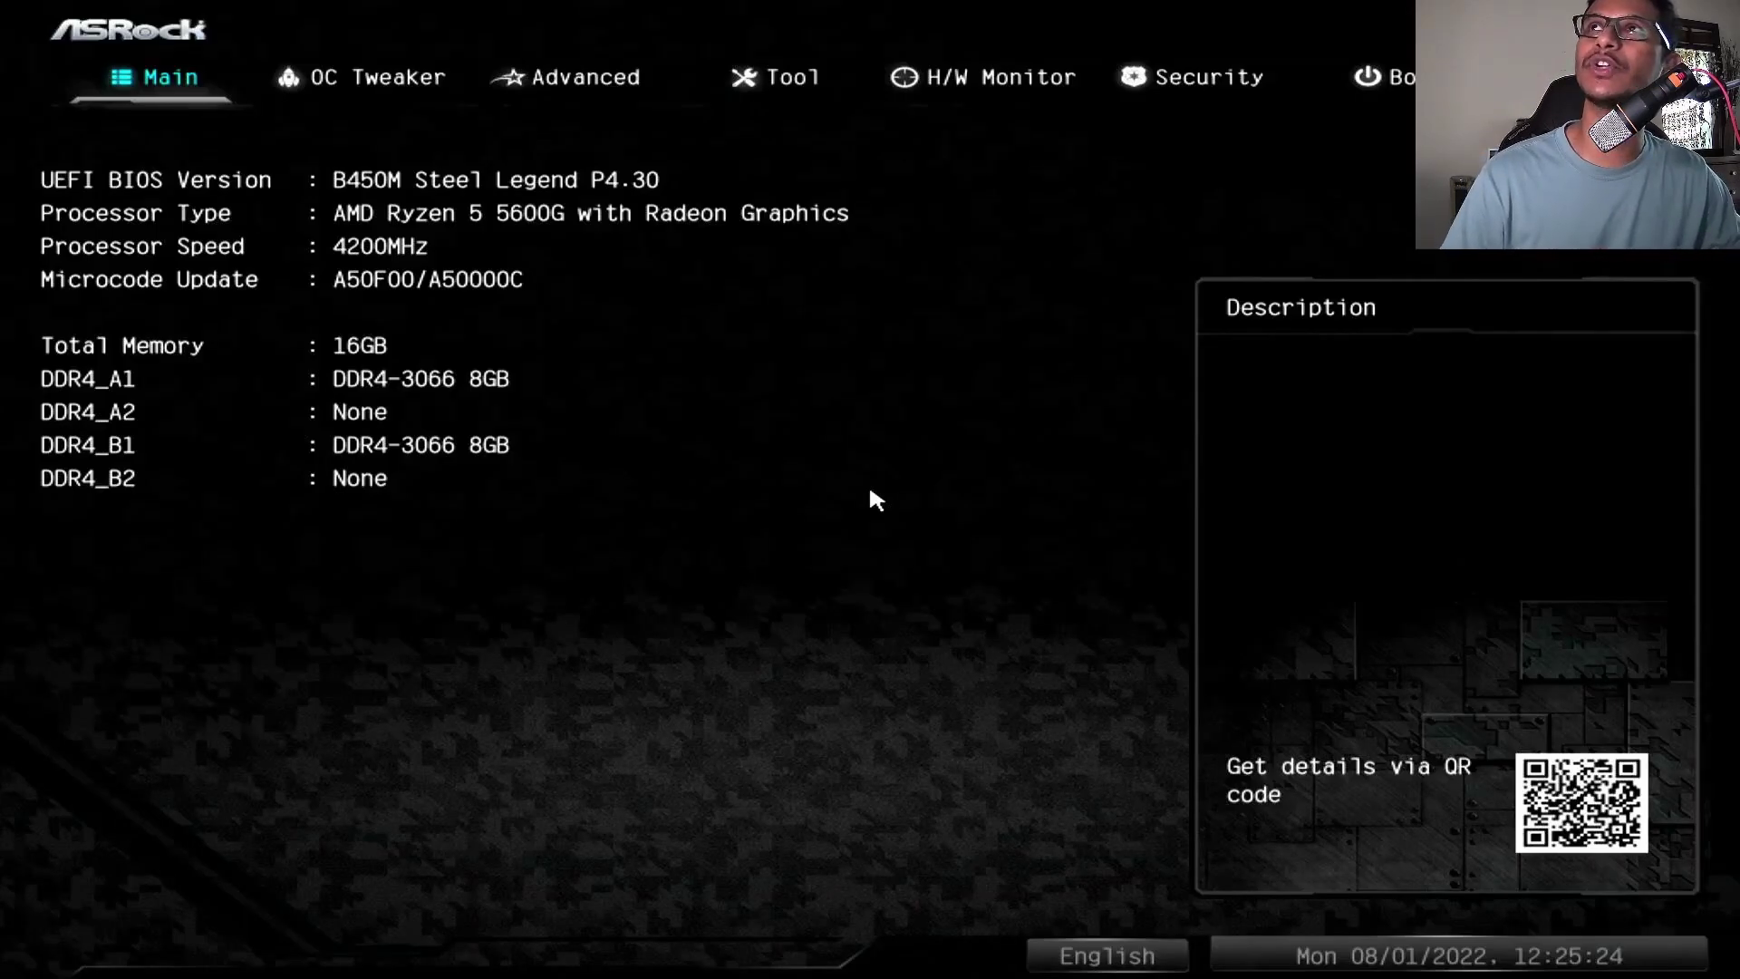
key(Right)
Review the CPU Frequency and Voltage(VID) Change settings: 4200 MHz frequency and 1.30000 V VID.
key(Down)
key(Up)
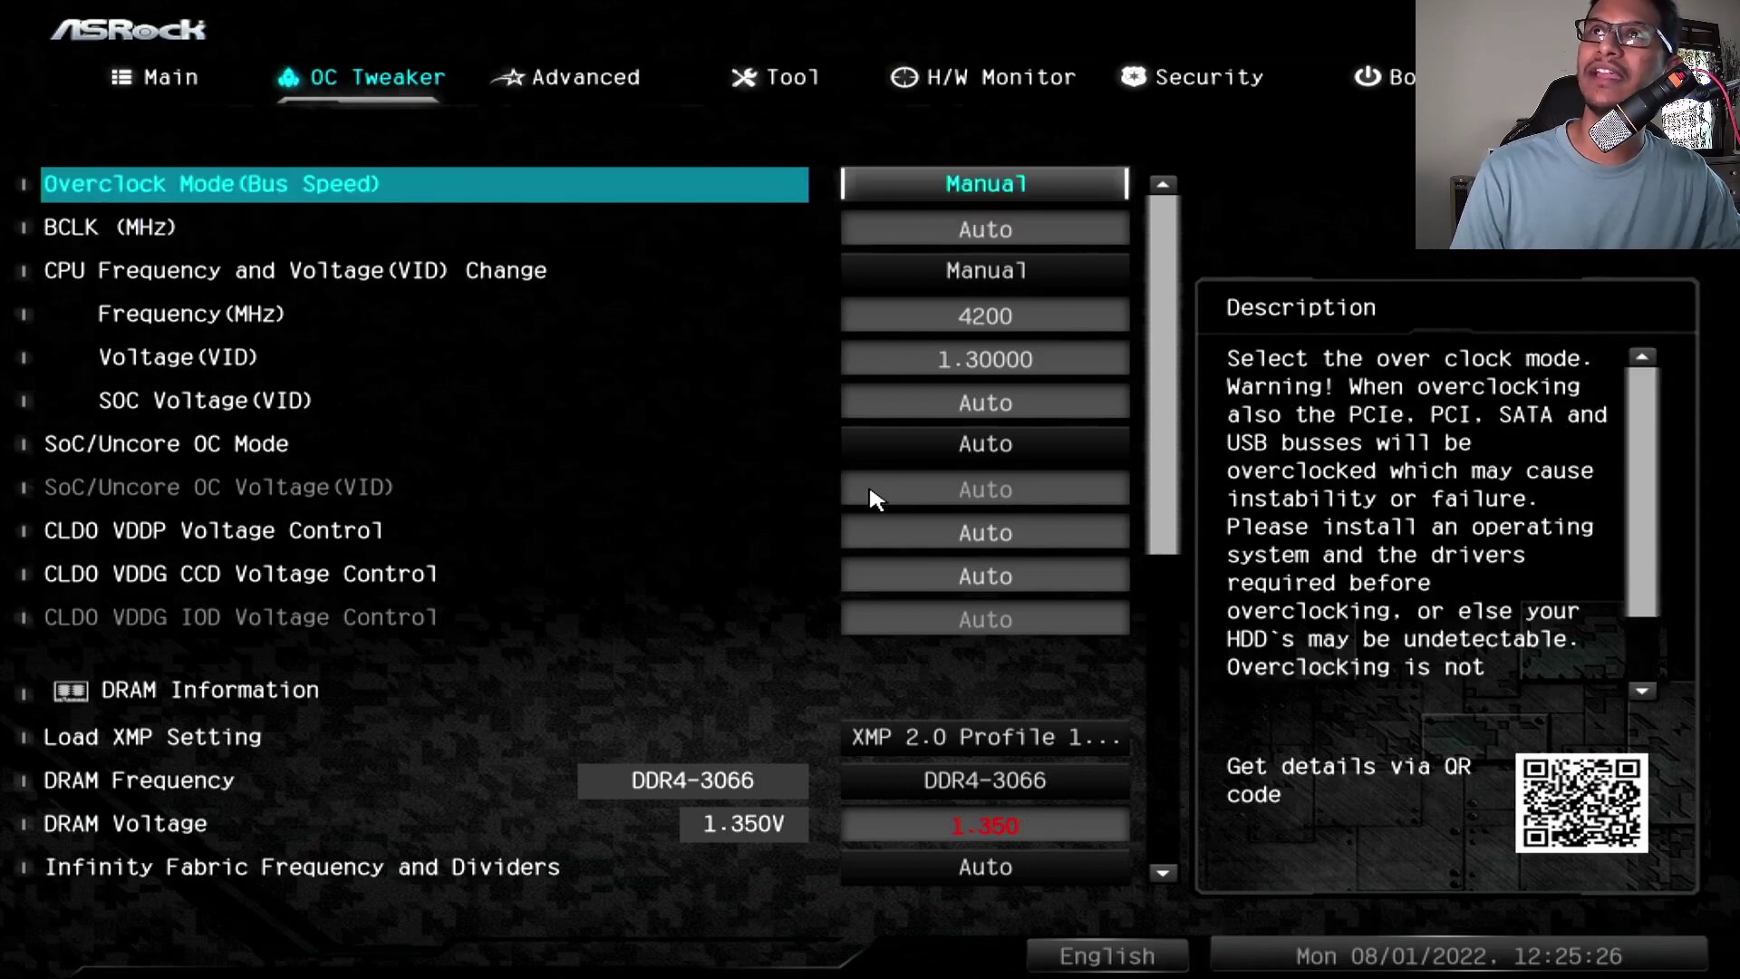
key(Down)
key(Down)
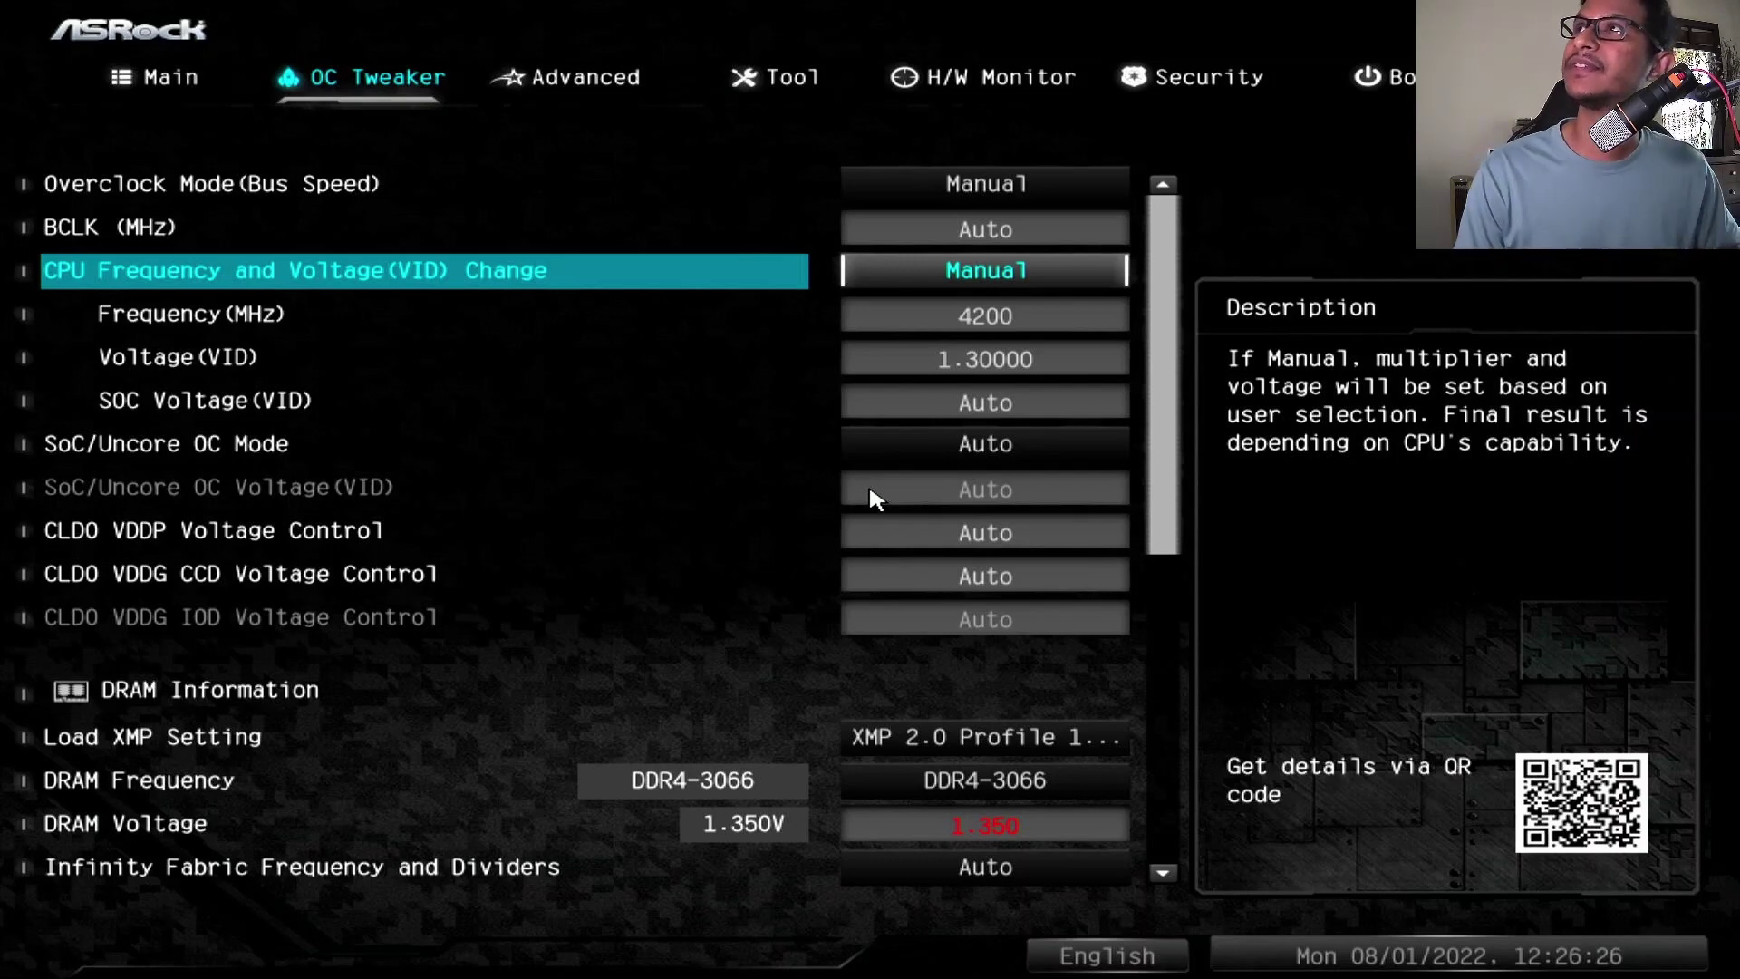
key(Down)
key(Down)
key(Up)
key(Down)
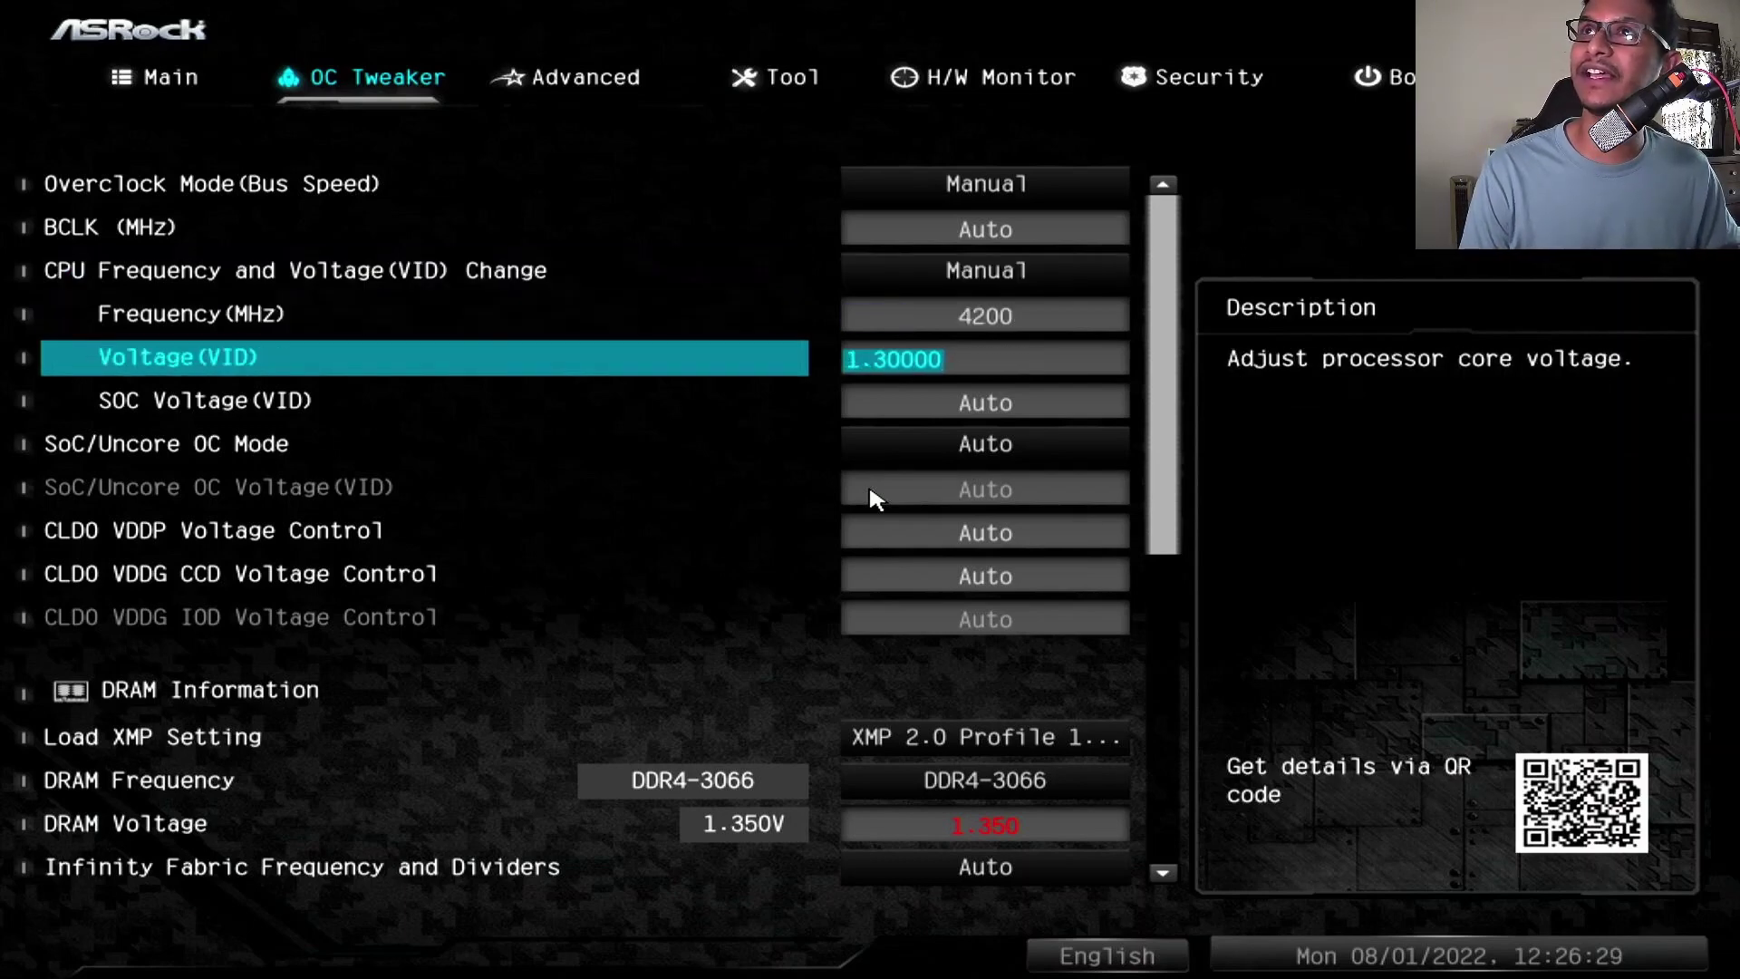
key(Up)
key(Up)
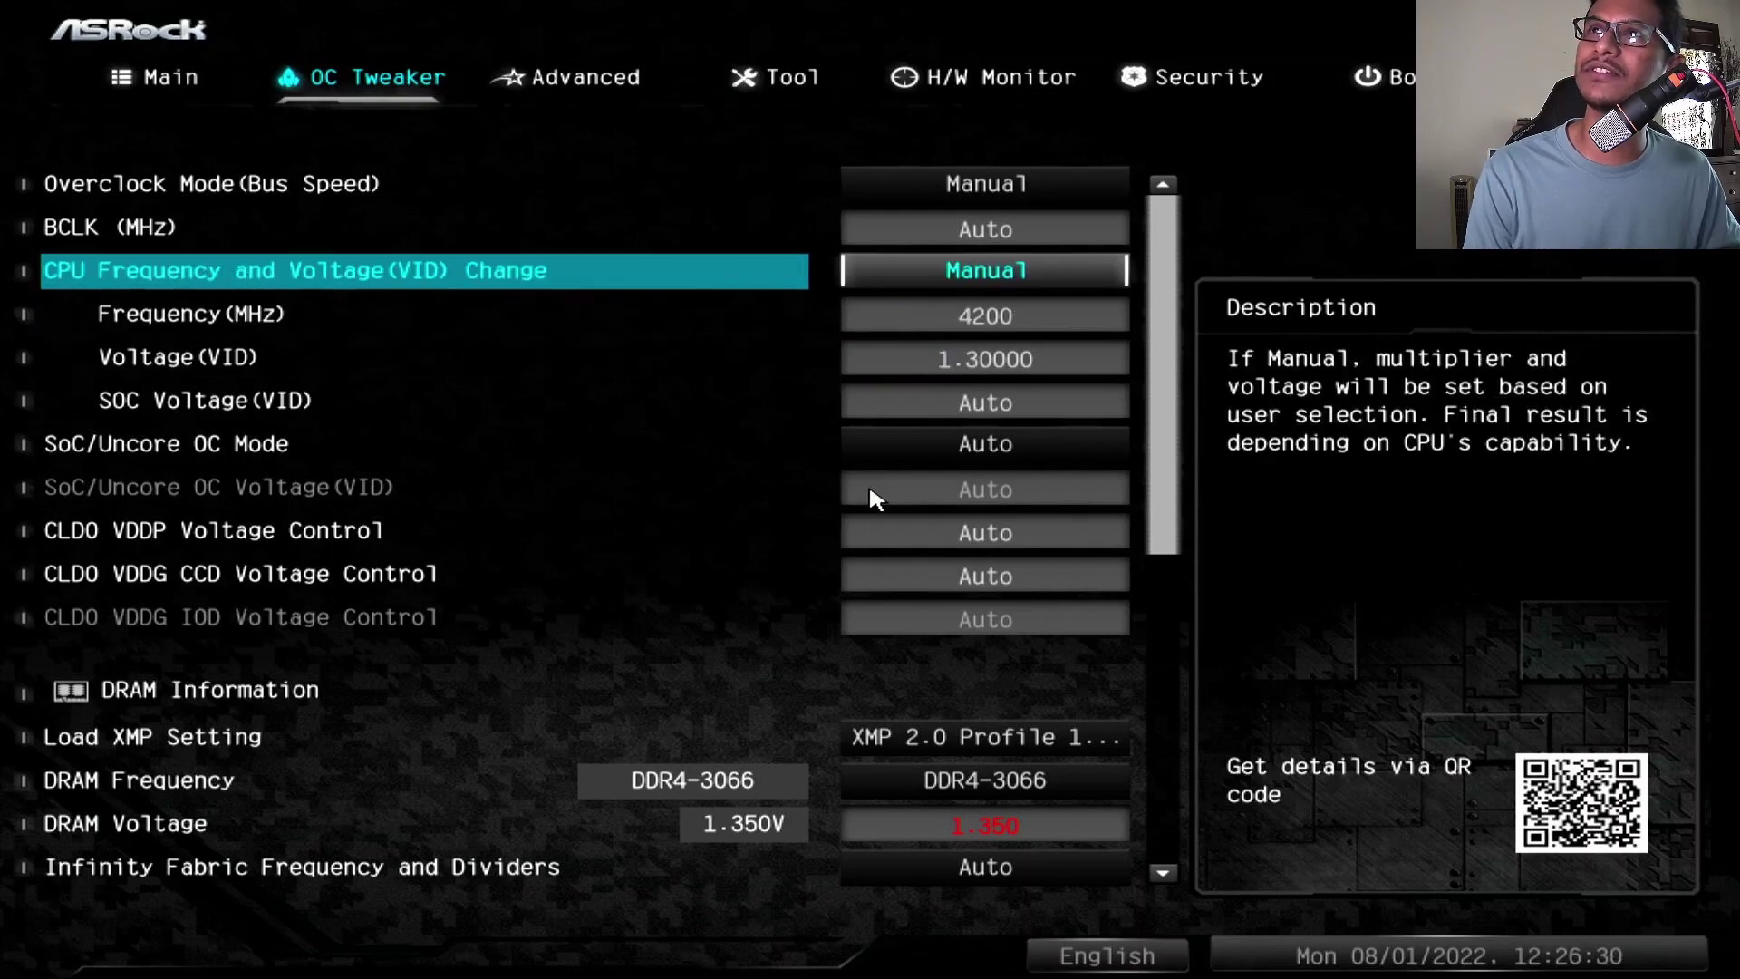
key(Down)
key(Up)
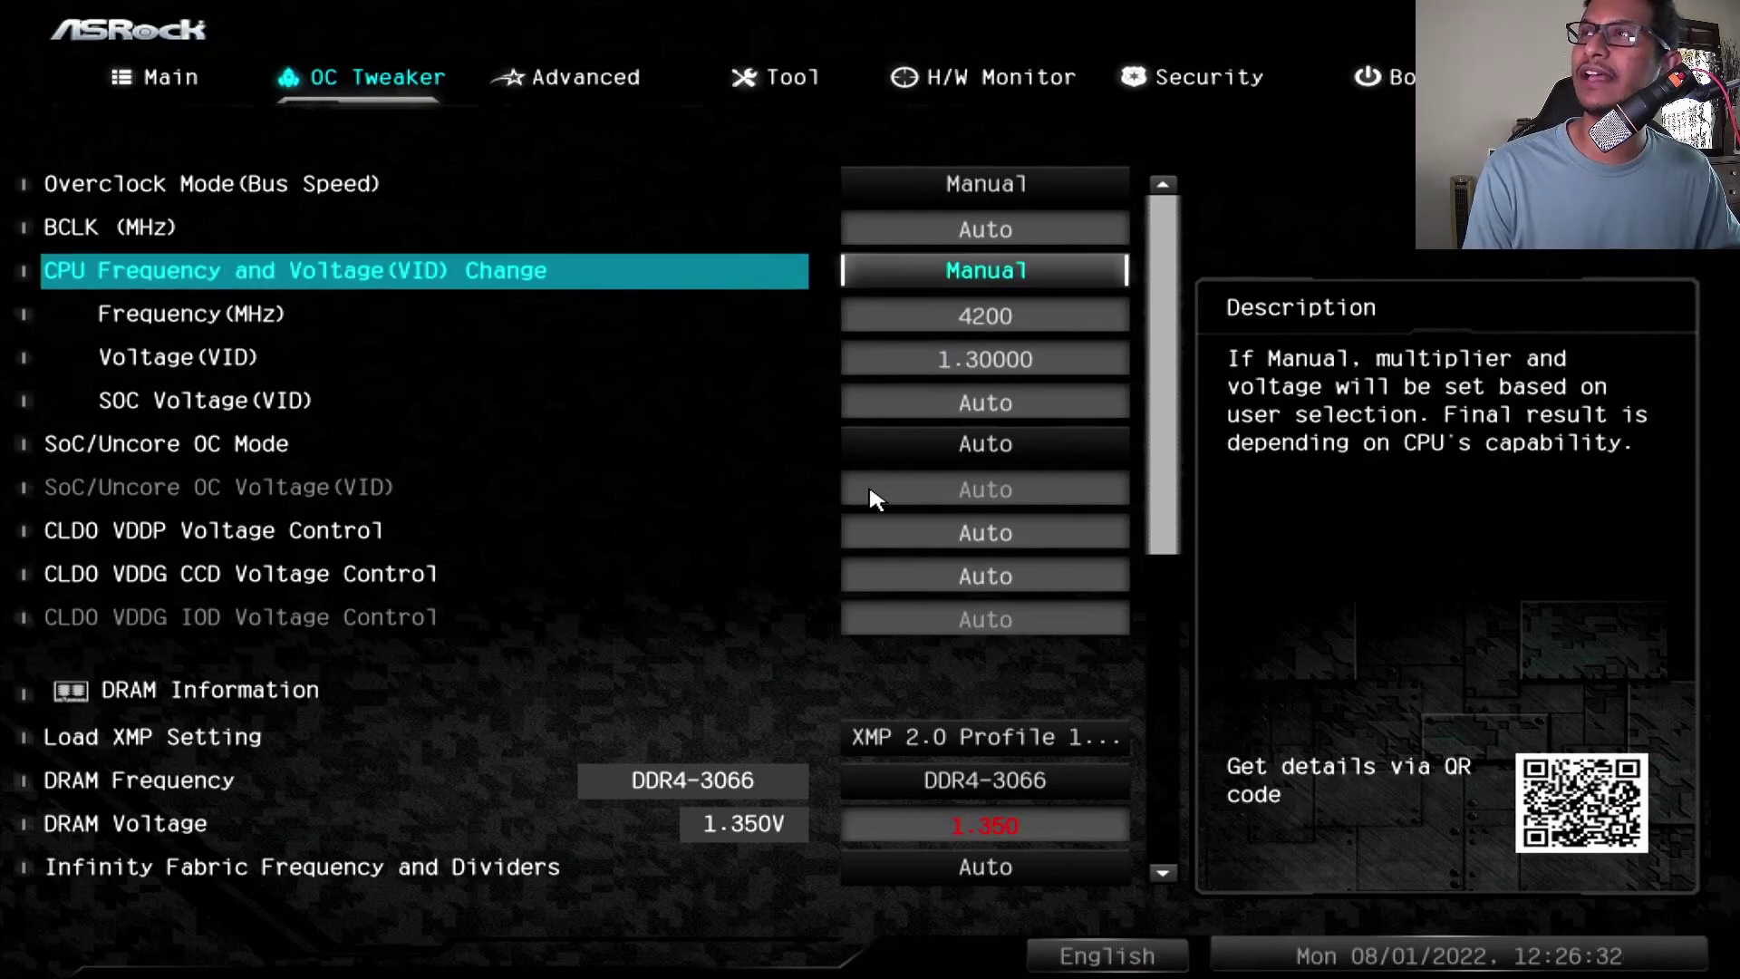
key(Down)
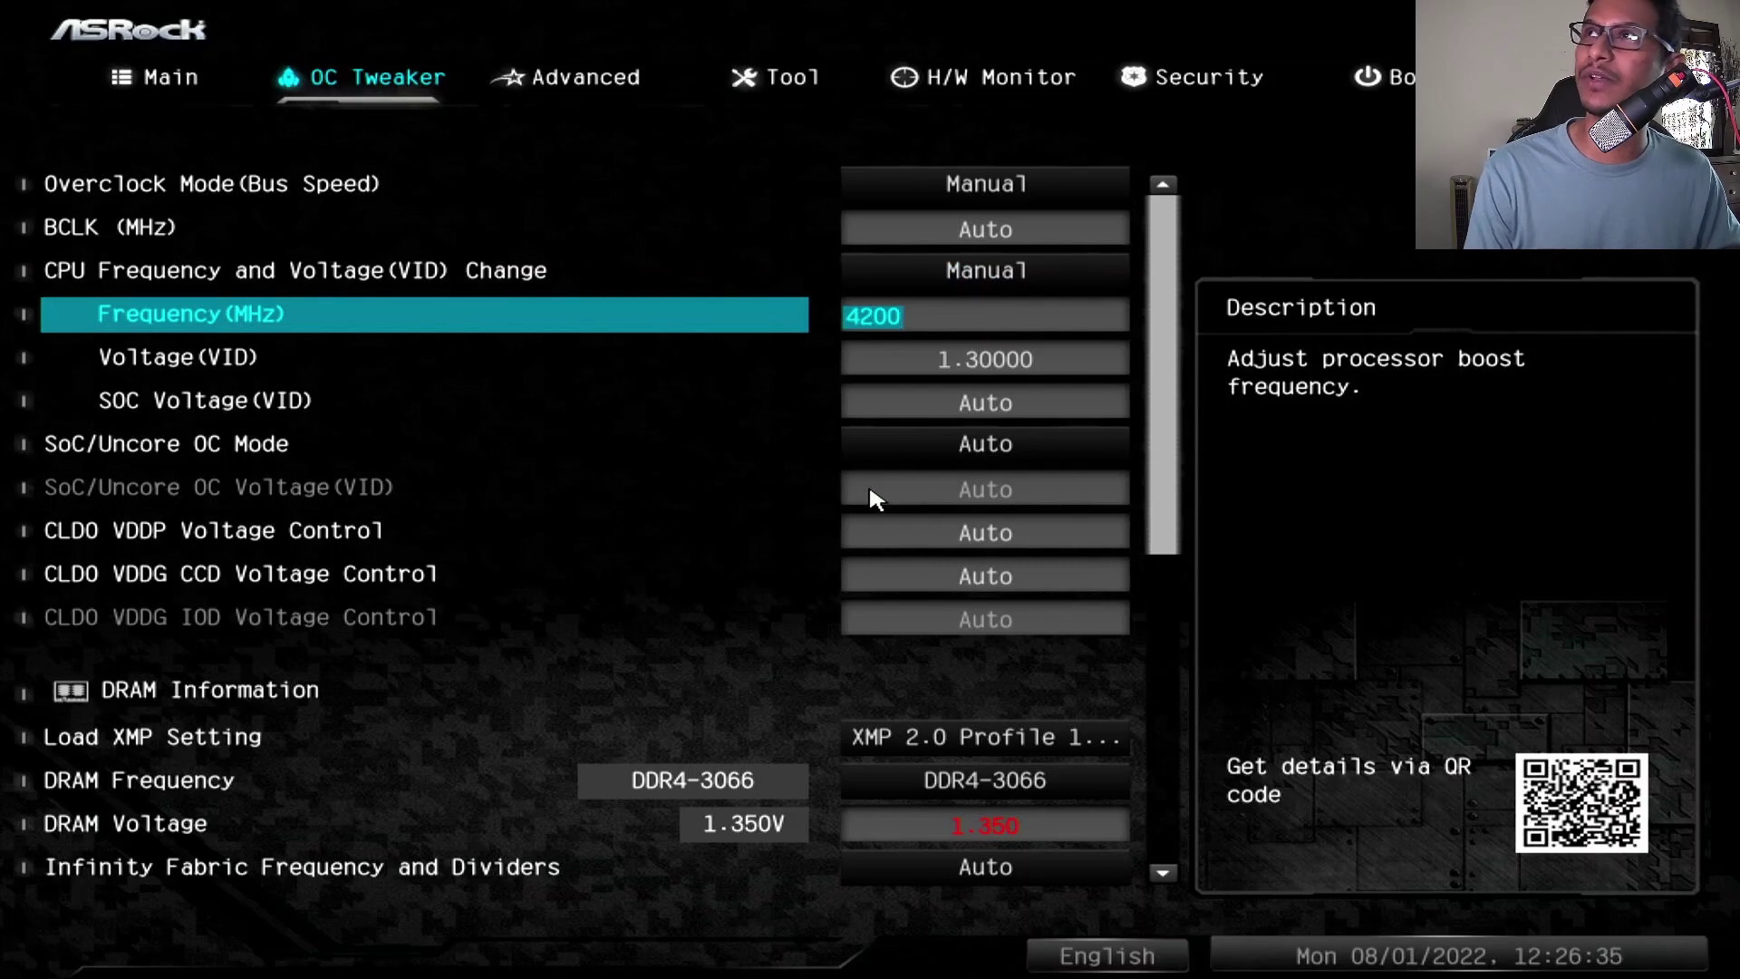
key(Down)
key(Up)
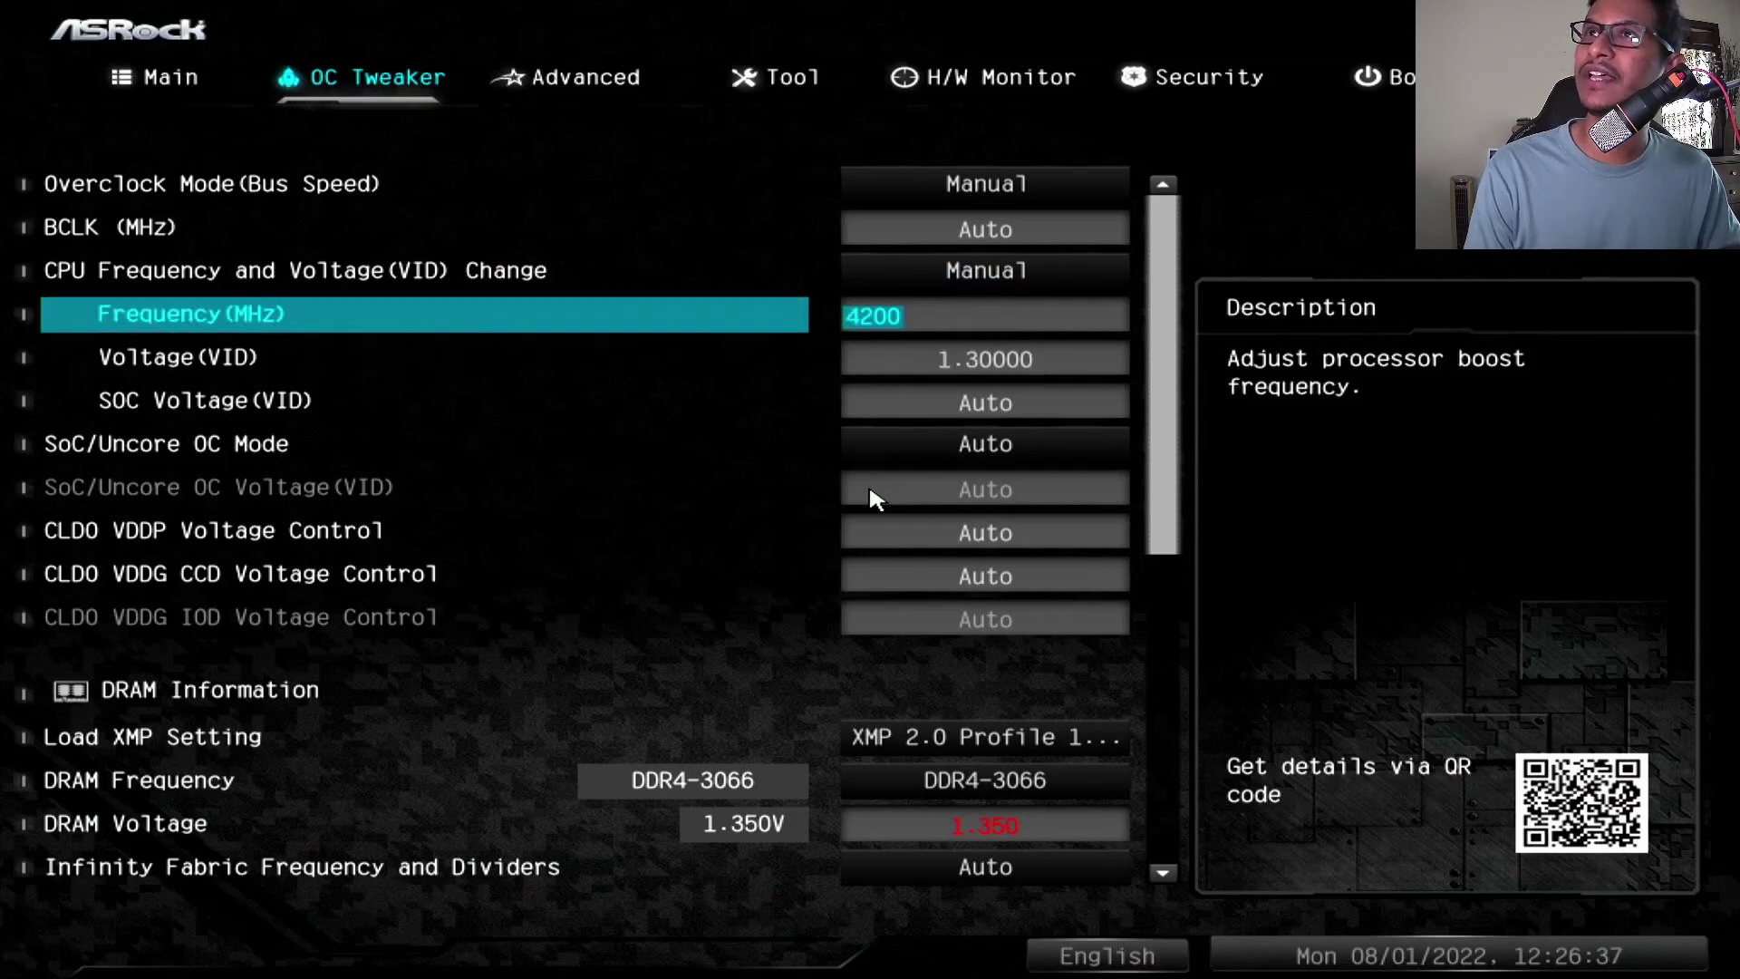
key(Down)
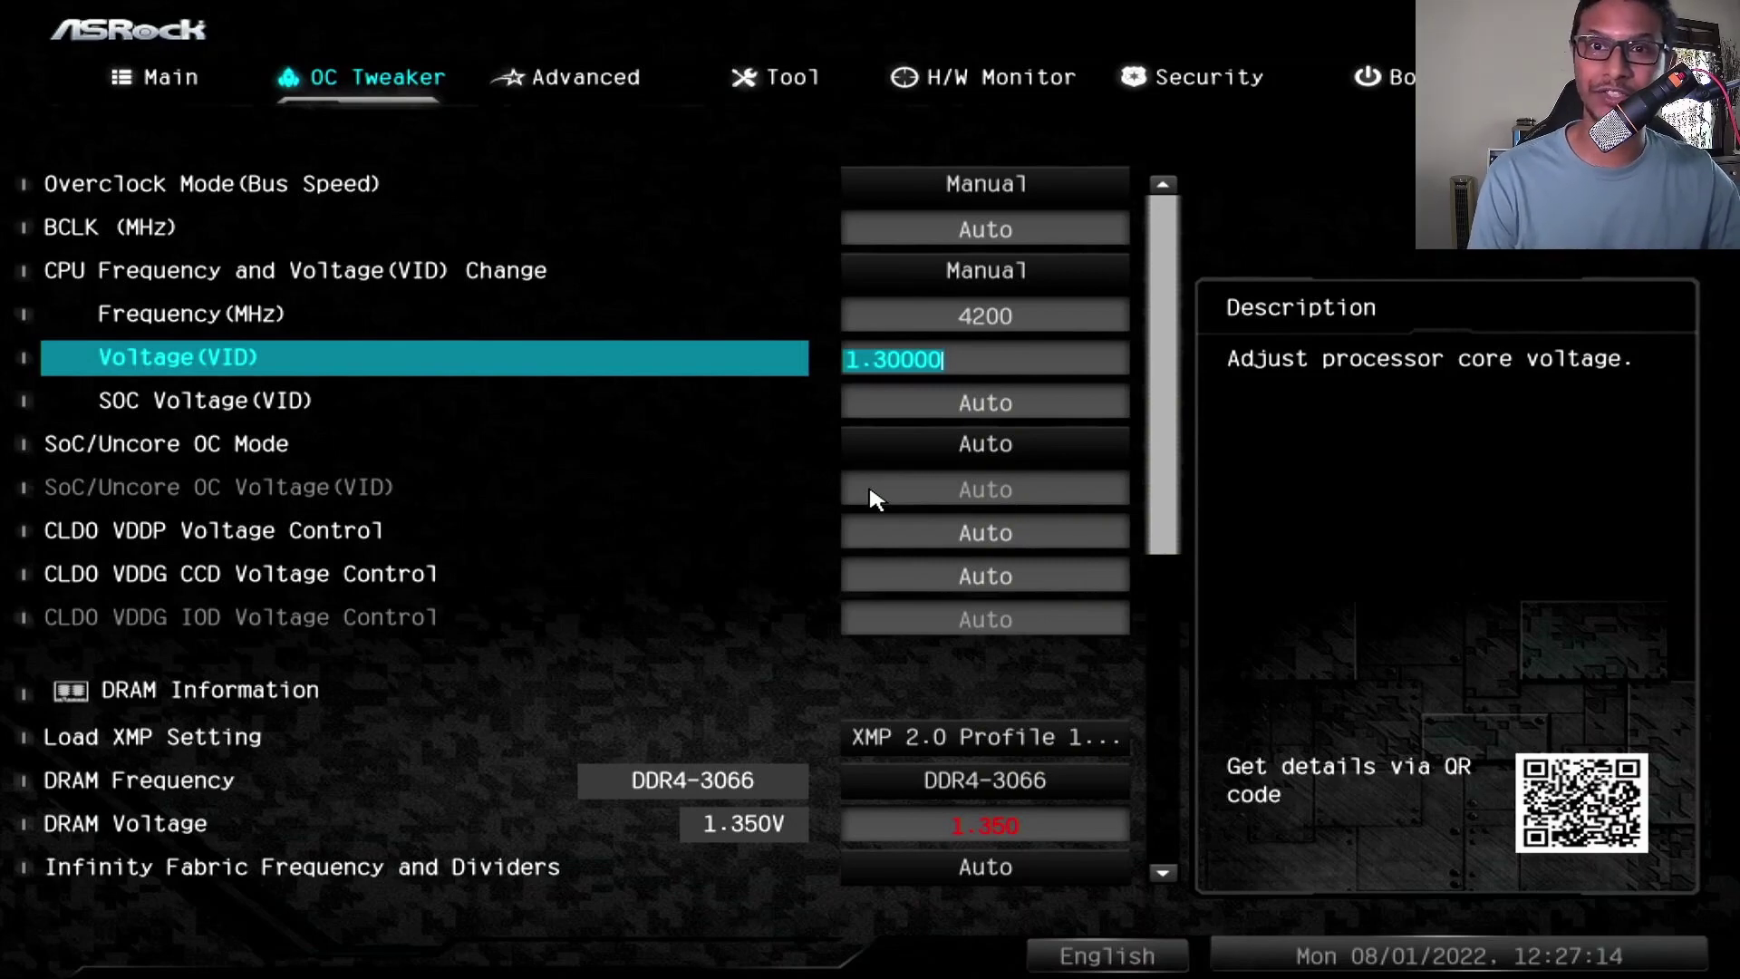
key(Up)
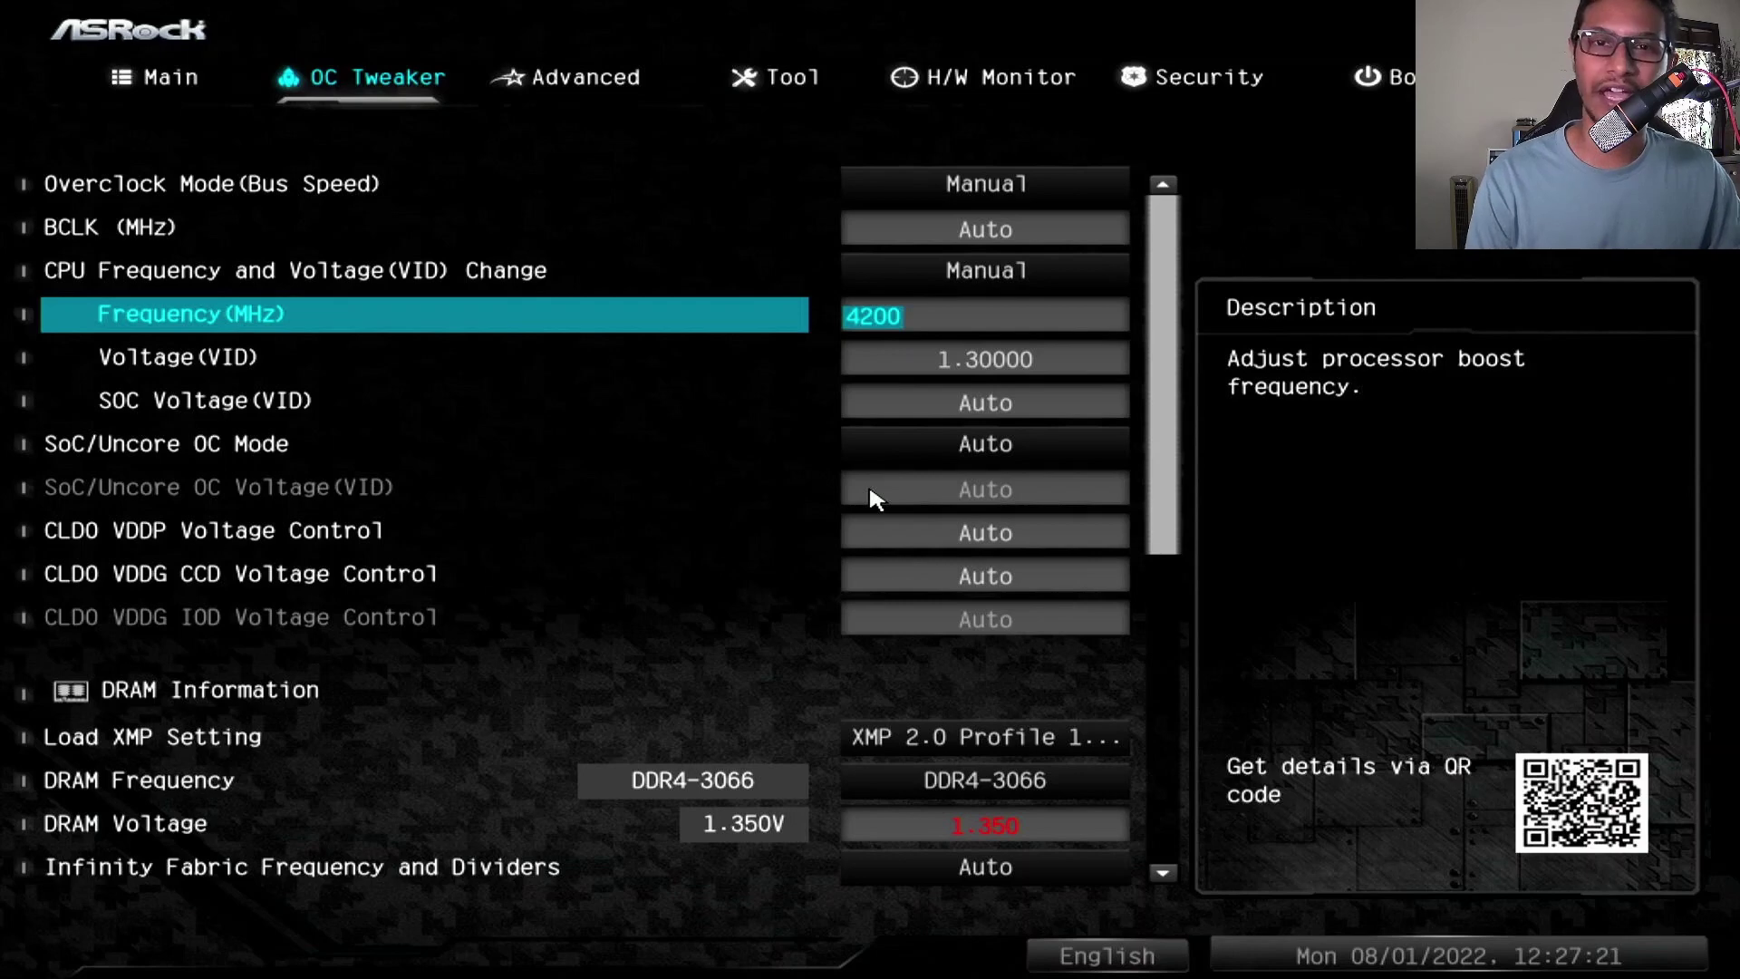
Open Advanced > AMD Overclocking and accept the overclocking warning.
key(Right)
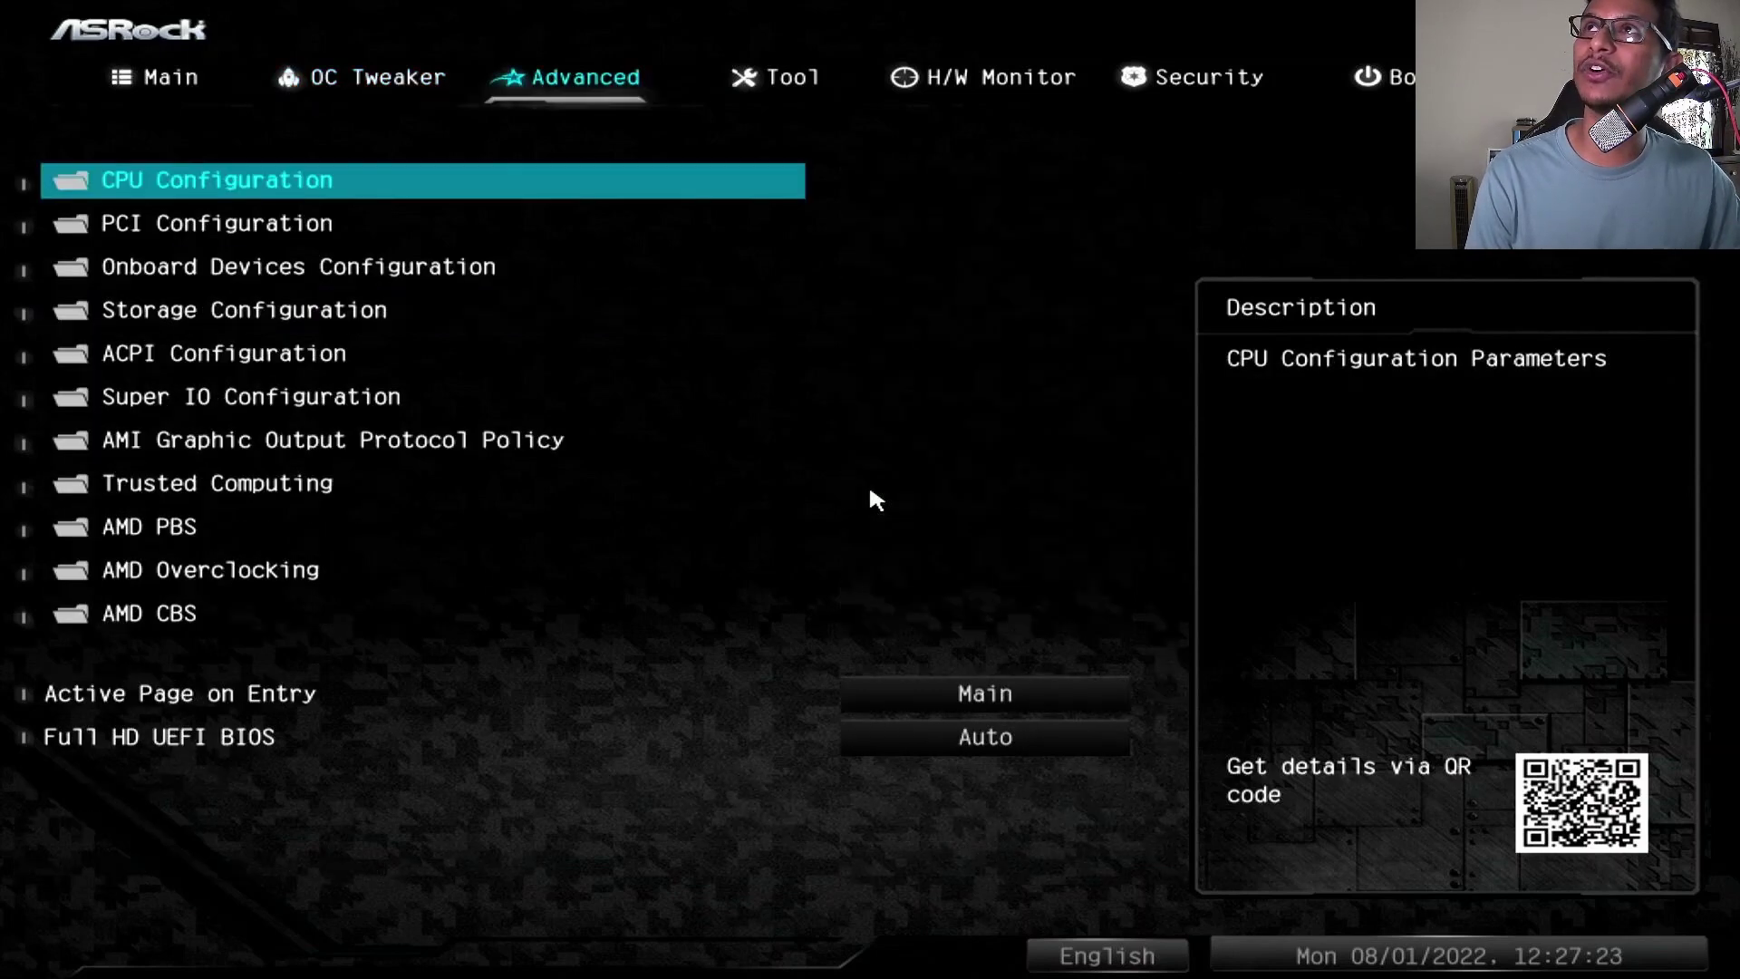
key(Down)
key(Down)
key(Down)
key(Down)
key(Down)
key(Down)
key(Down)
key(Down)
key(Down)
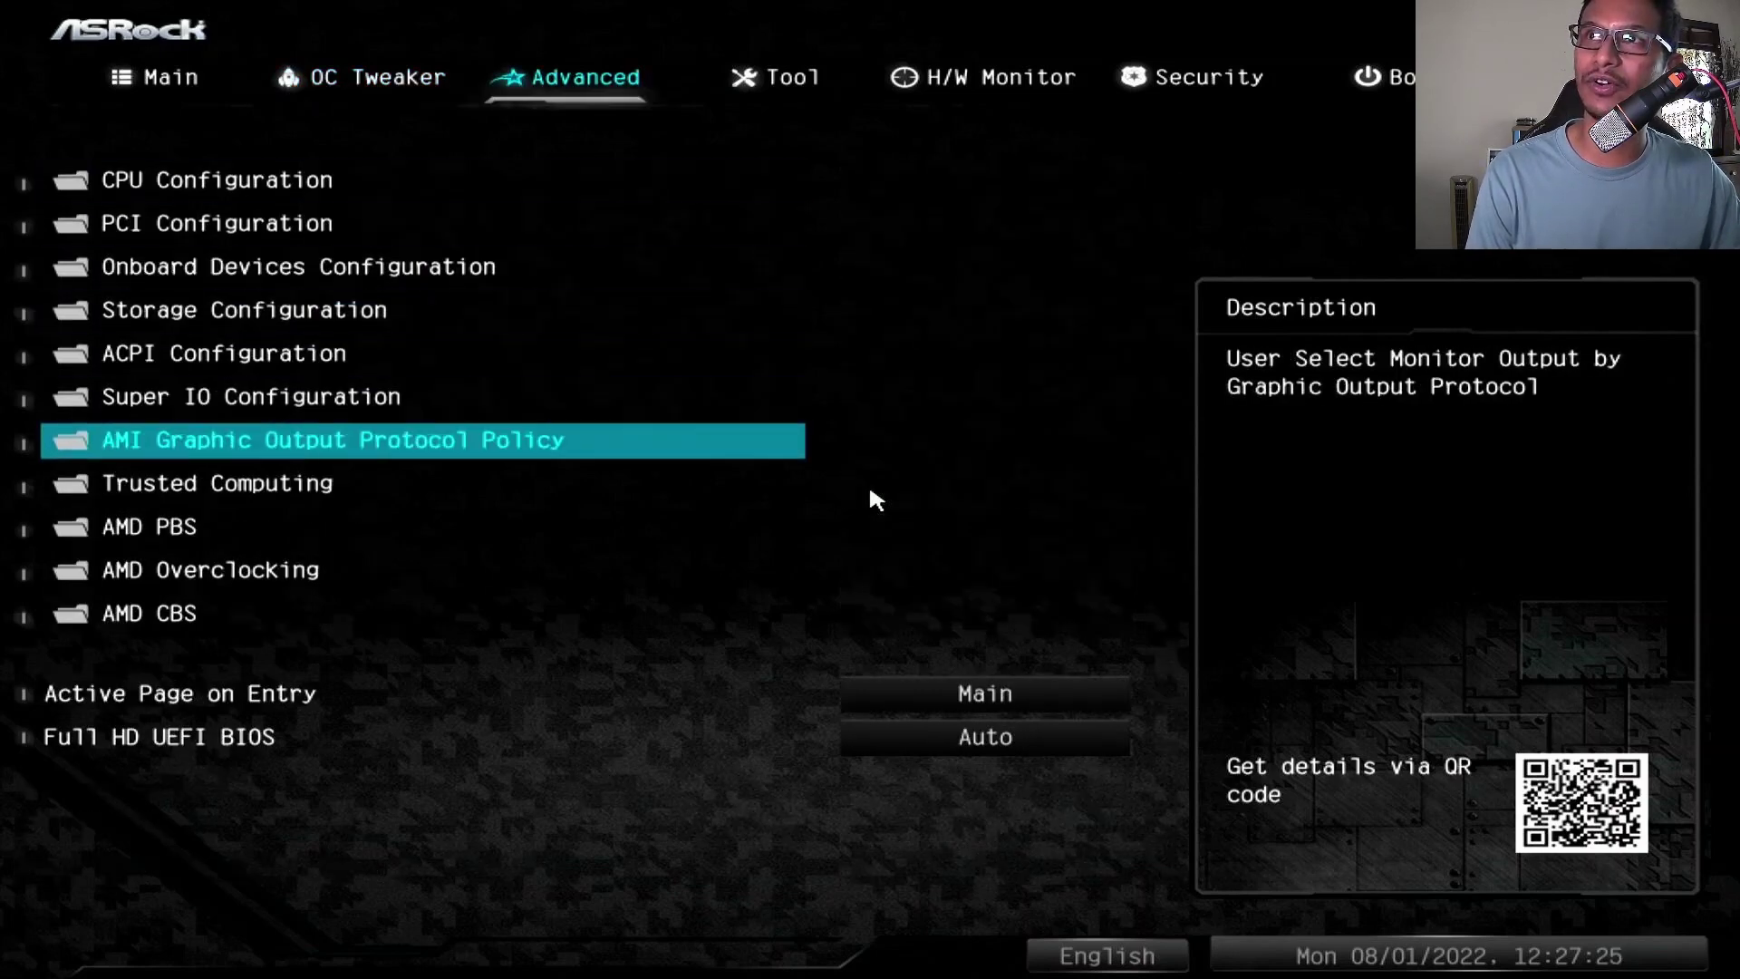
key(Return)
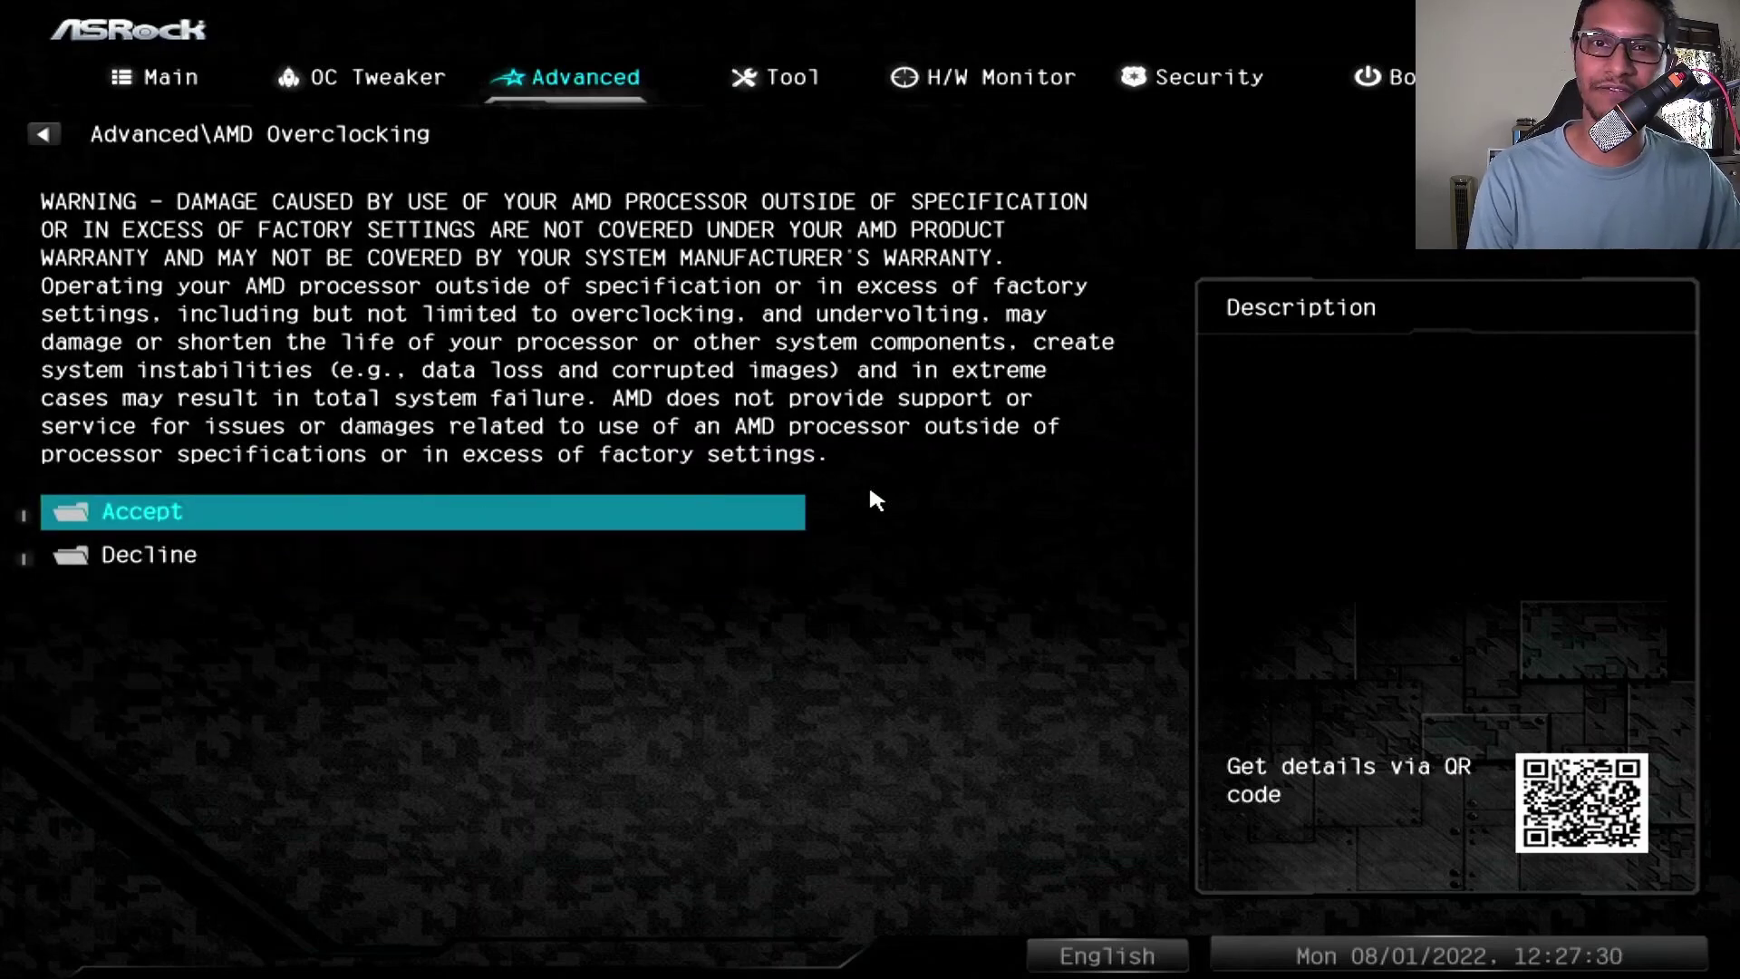
key(Down)
key(Up)
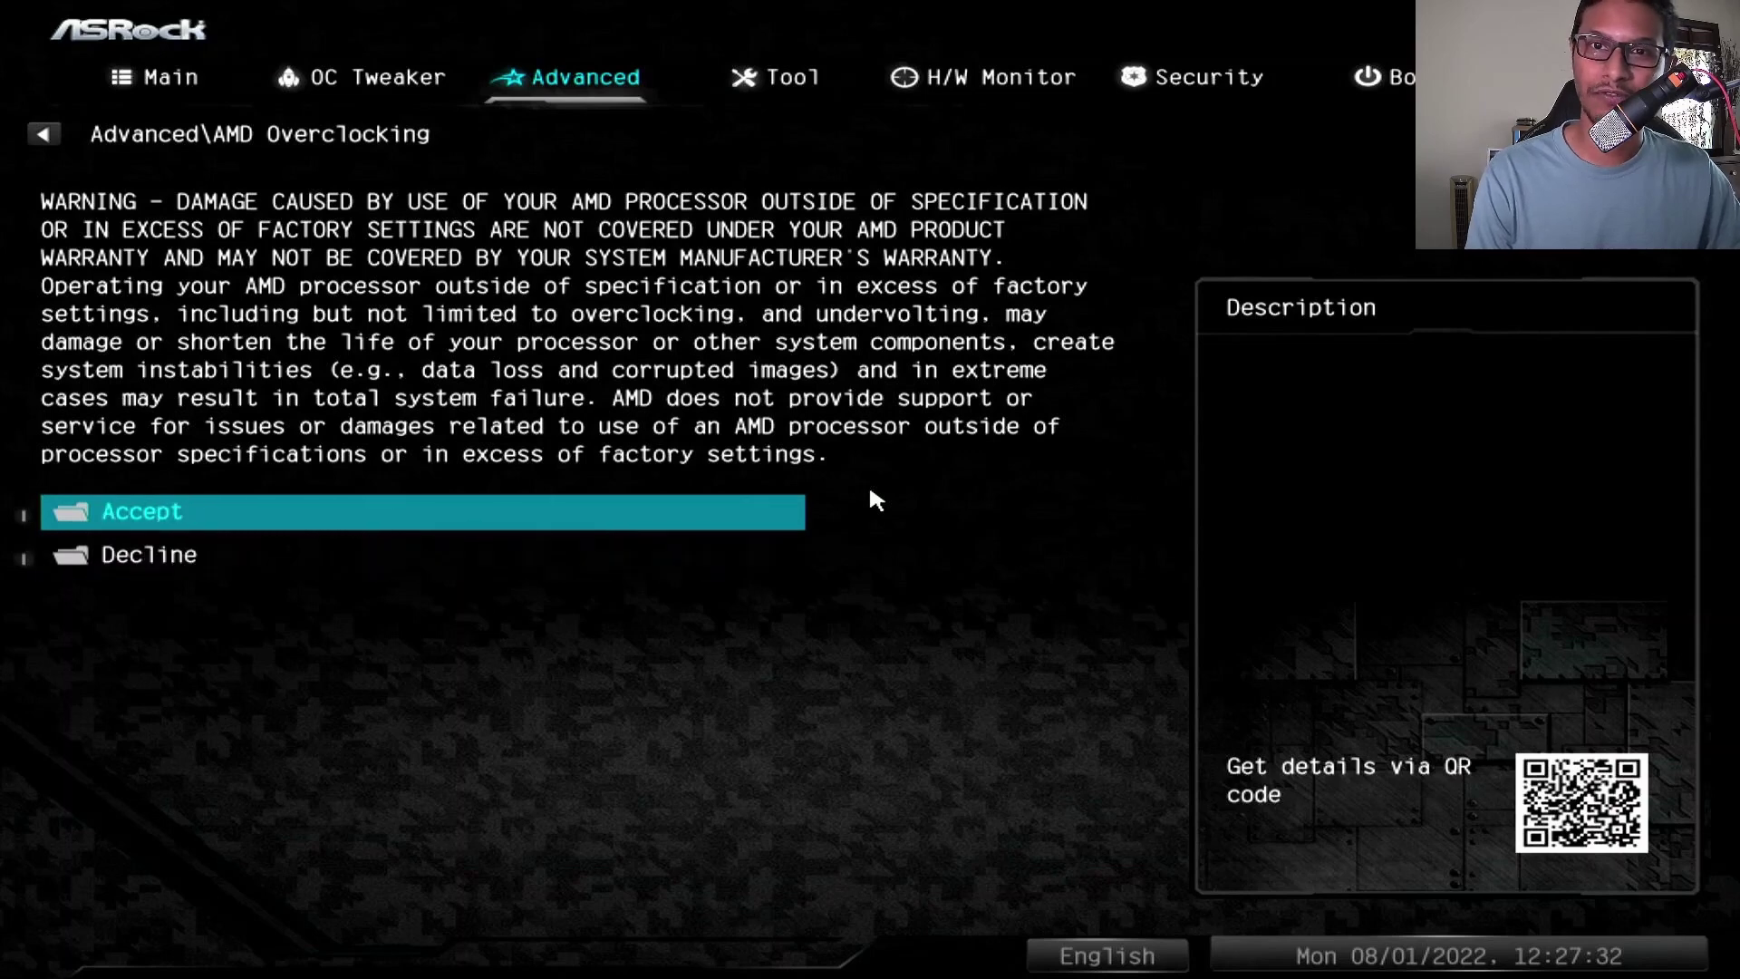
key(Down)
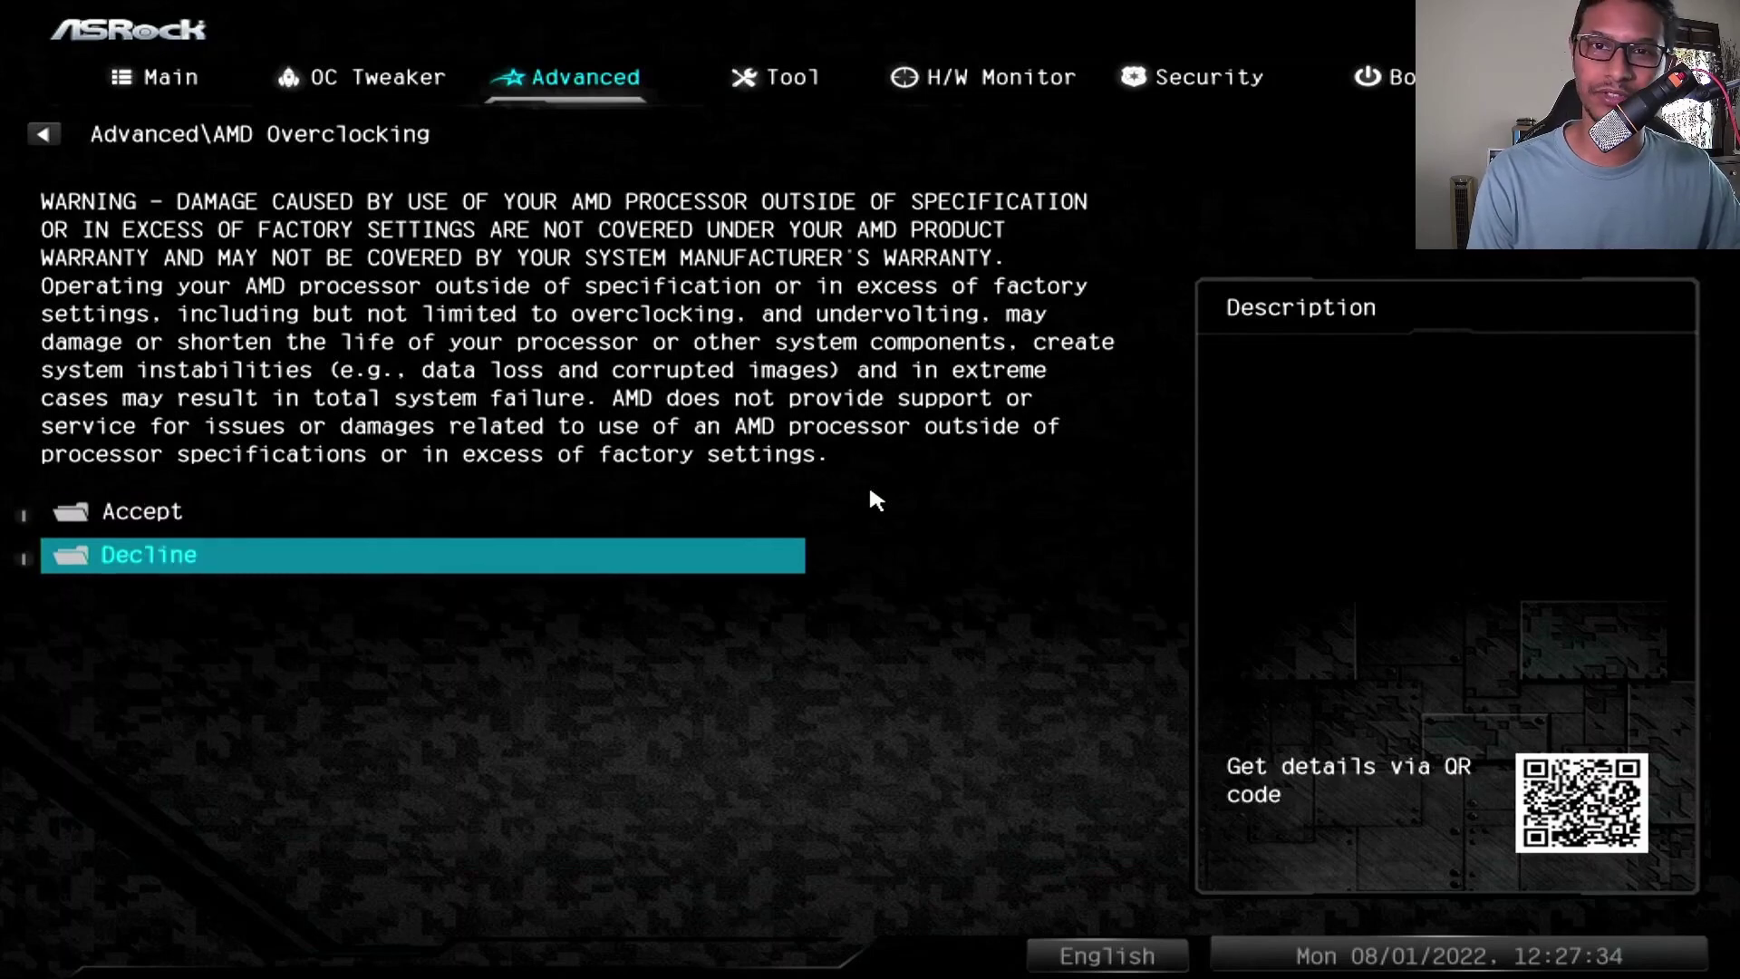
key(Up)
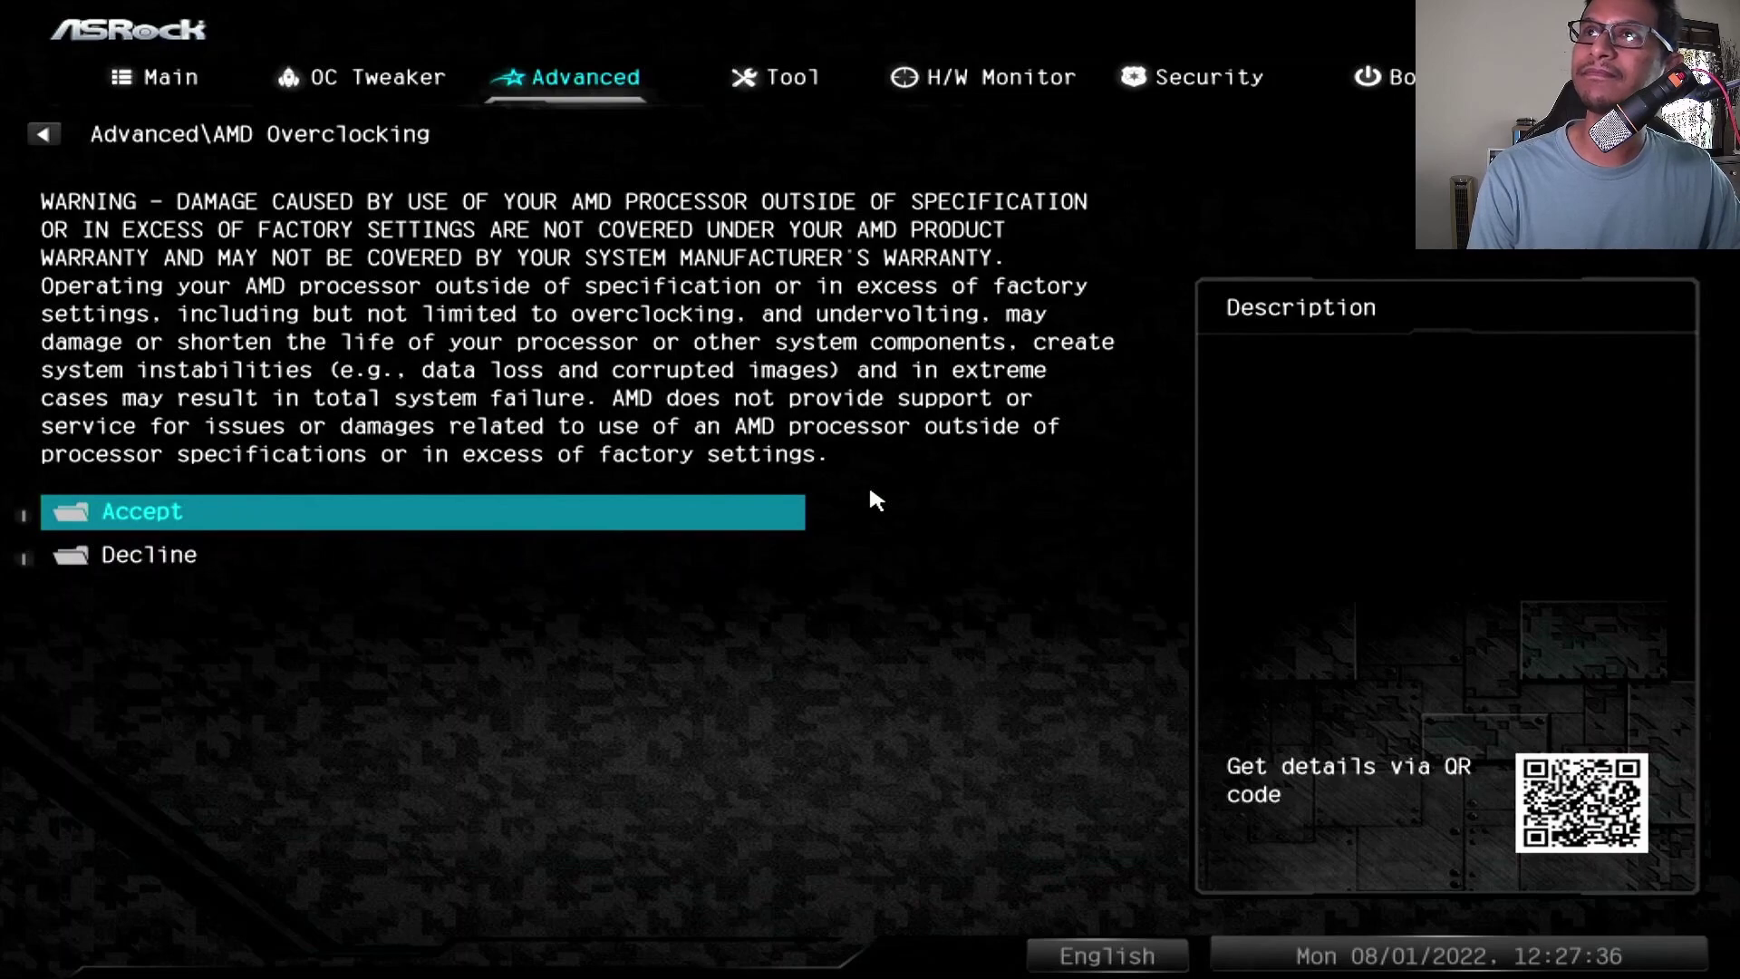
key(Return)
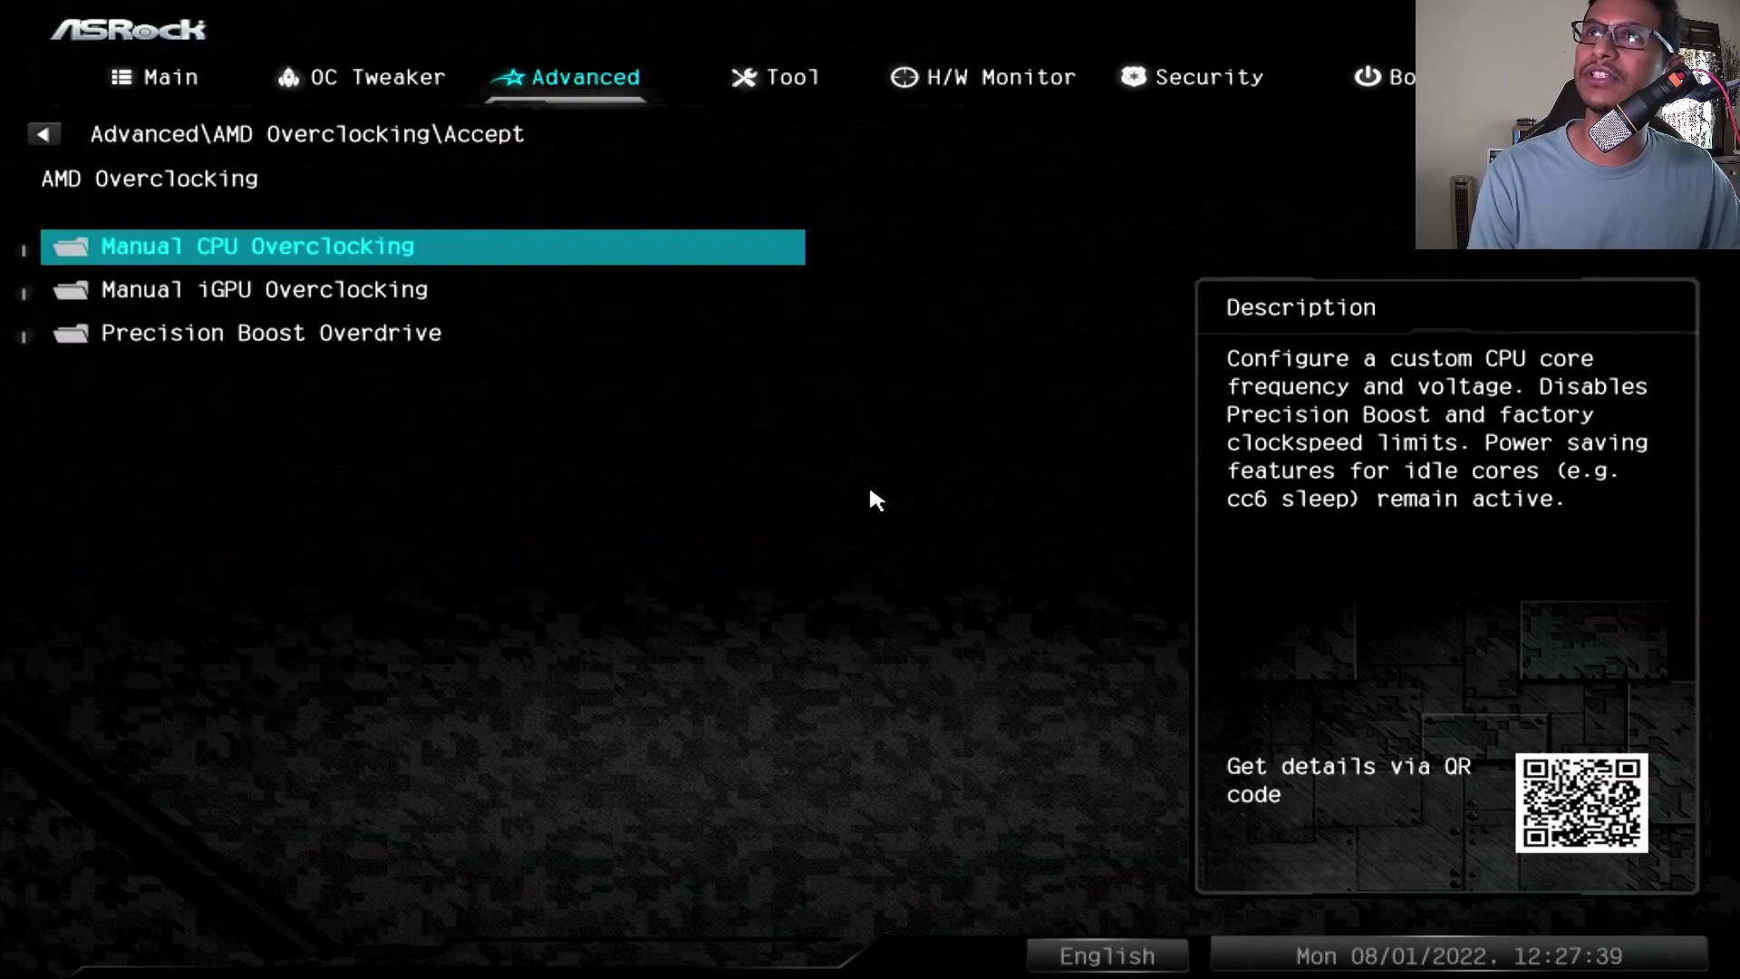
In Manual iGPU Overclocking, set GFX Clock Frequency to 2200 MHz.
key(Down)
key(Down)
key(Up)
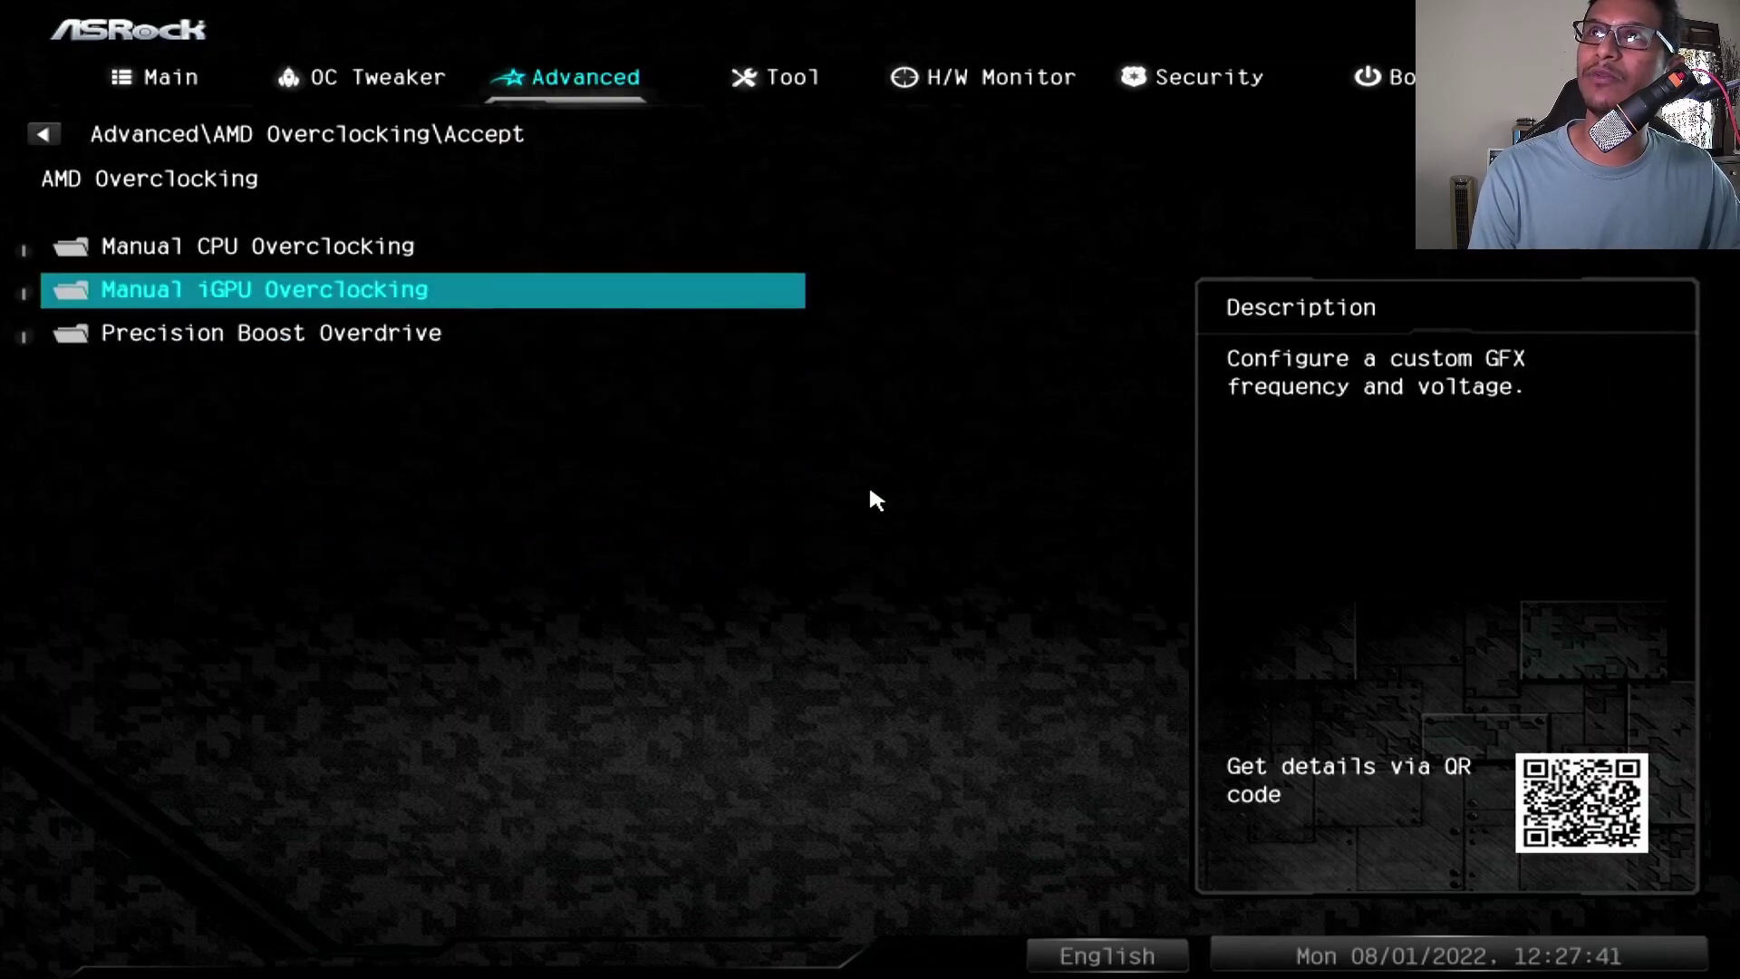
key(Return)
key(Down)
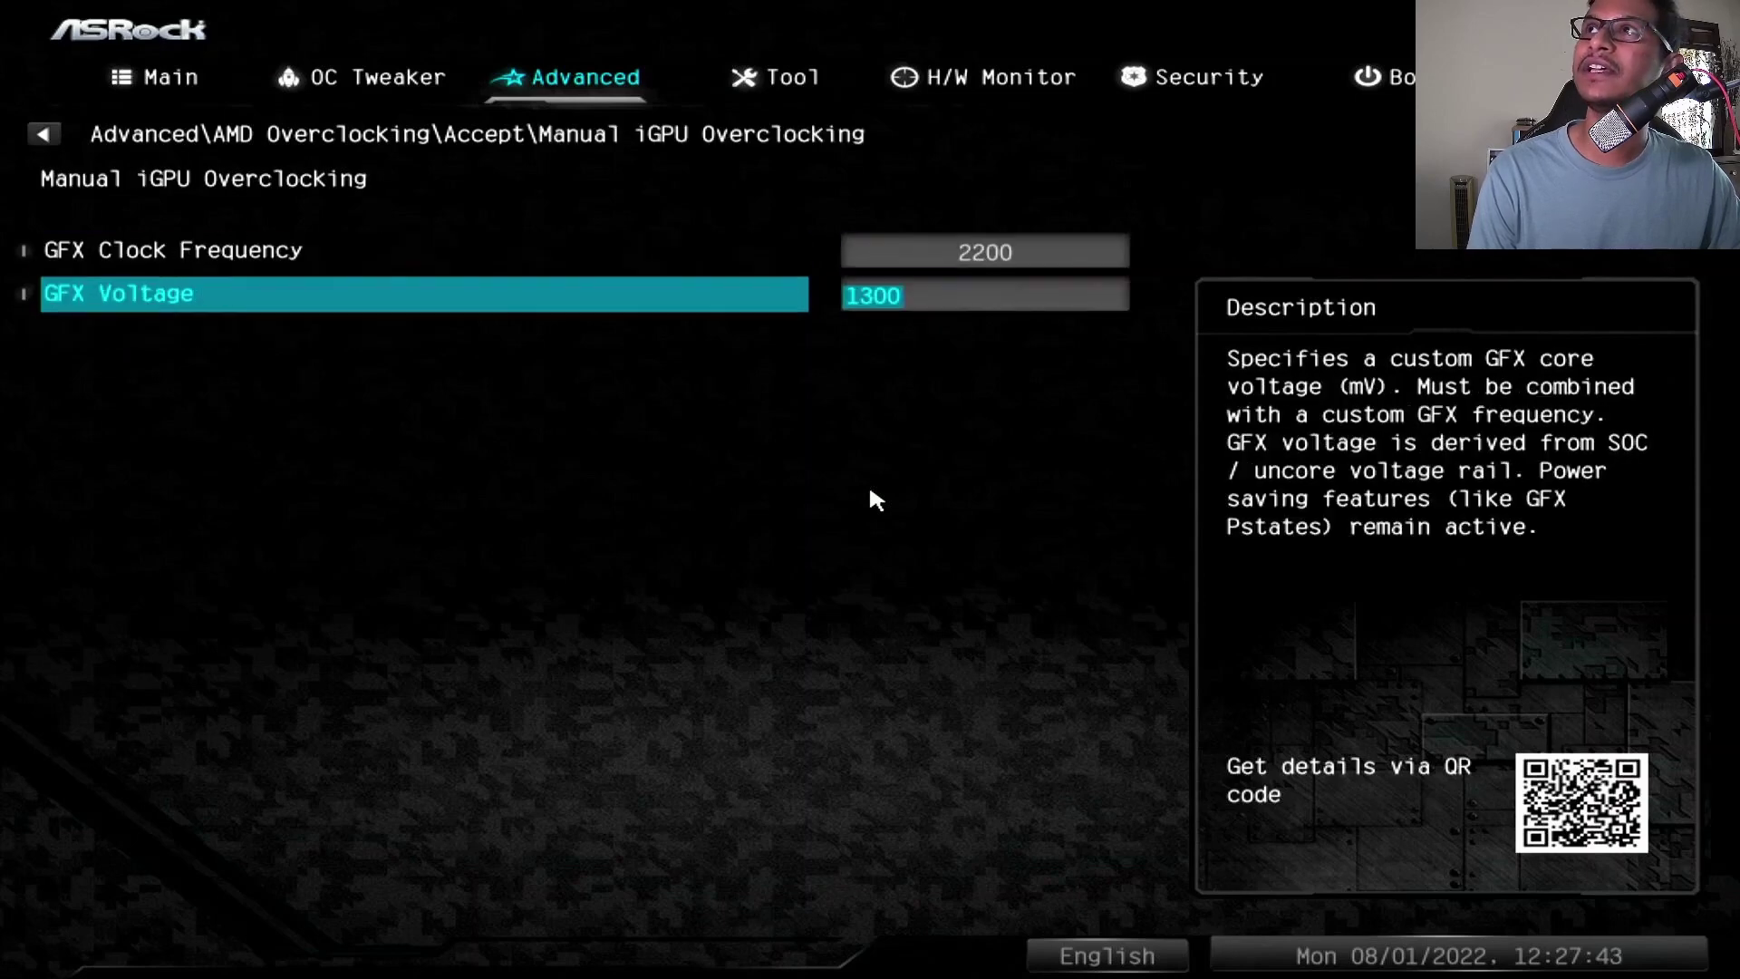
key(Up)
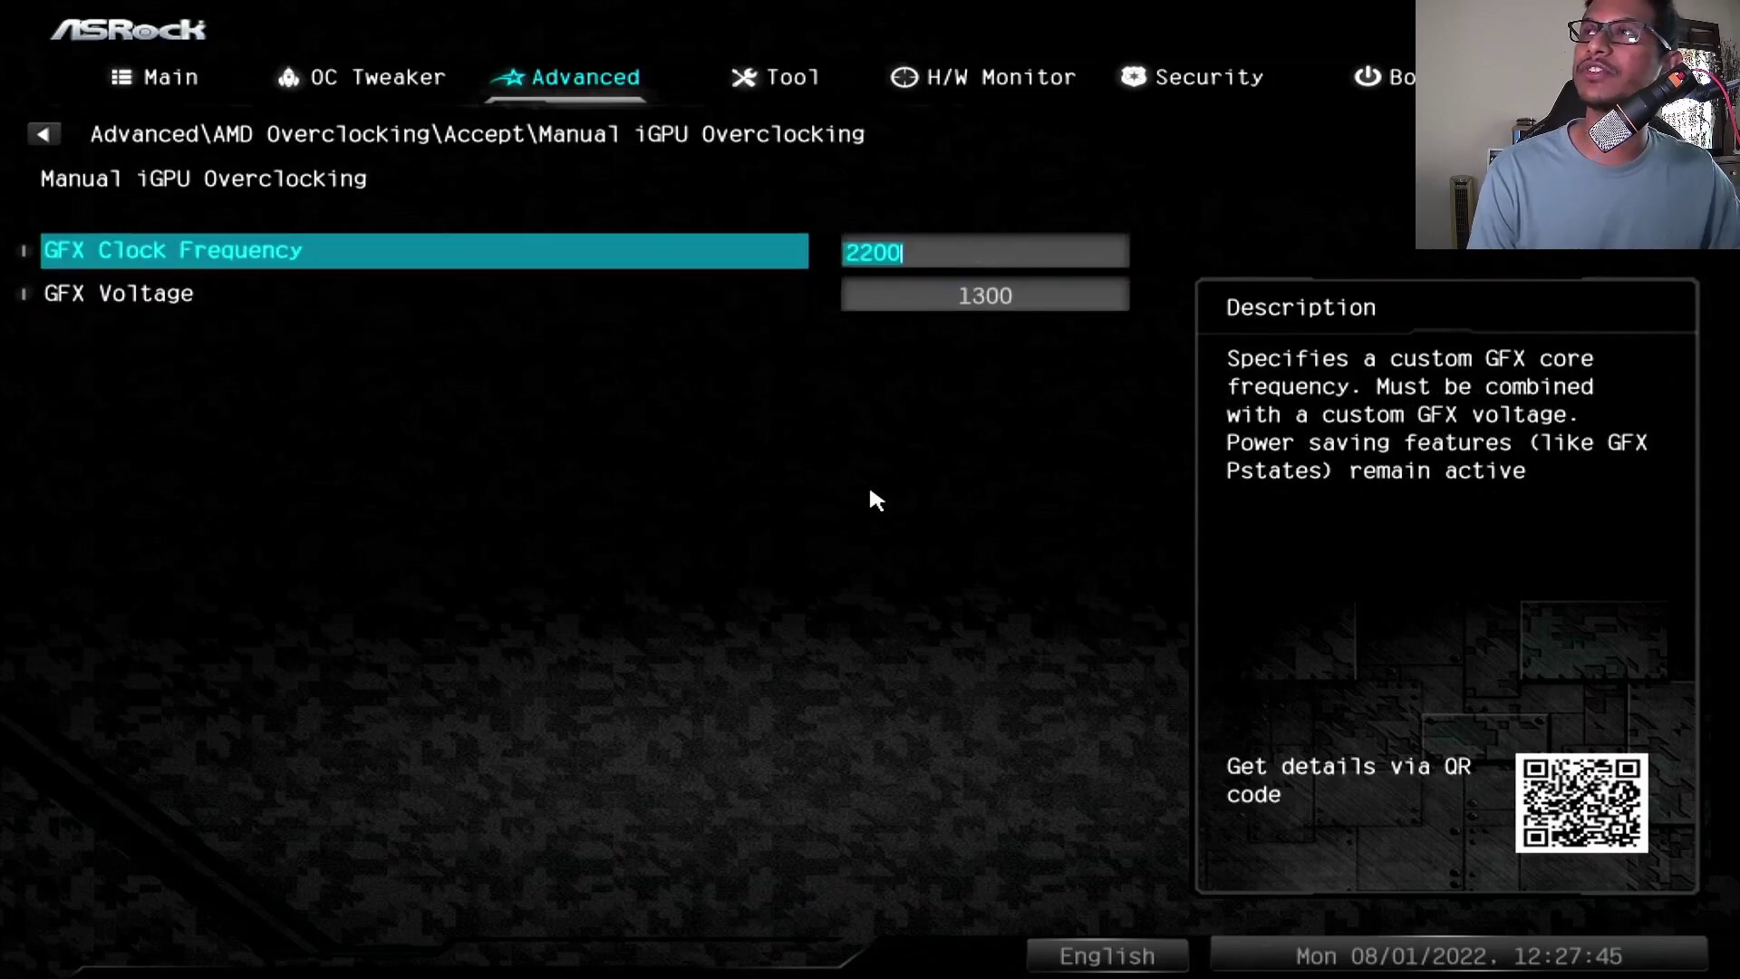
key(Down)
key(Up)
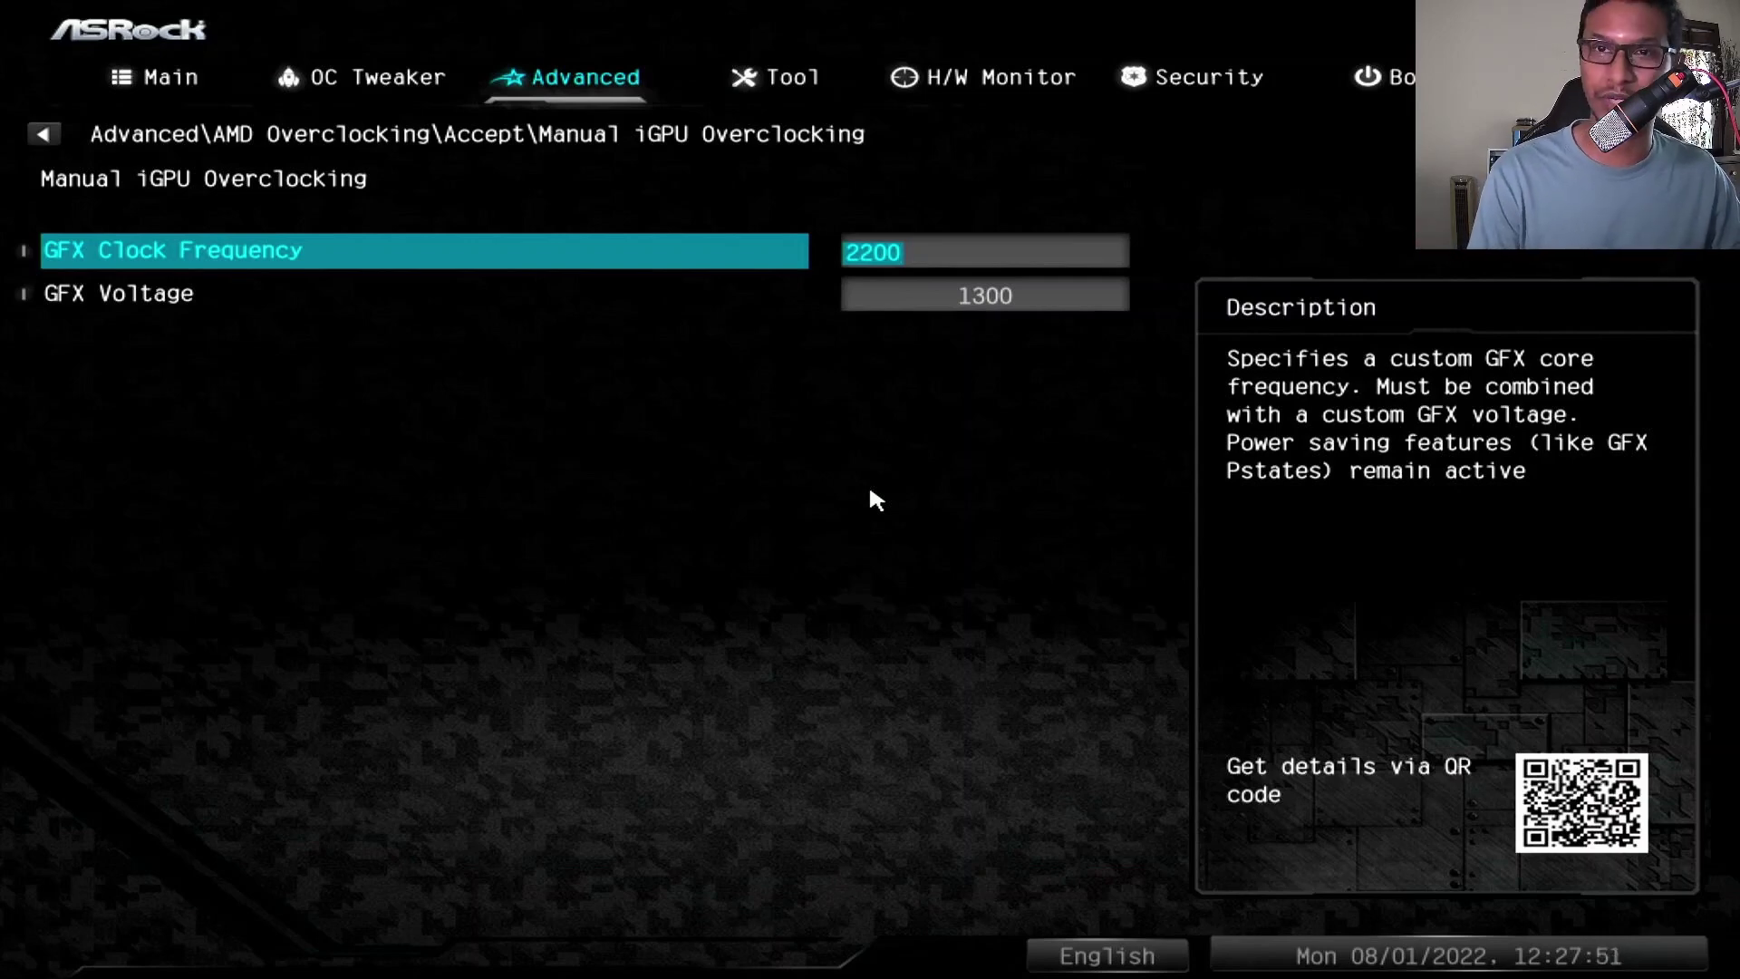
Set GFX Voltage to 1300 mV, rechecking the 2200 MHz clock value.
key(Down)
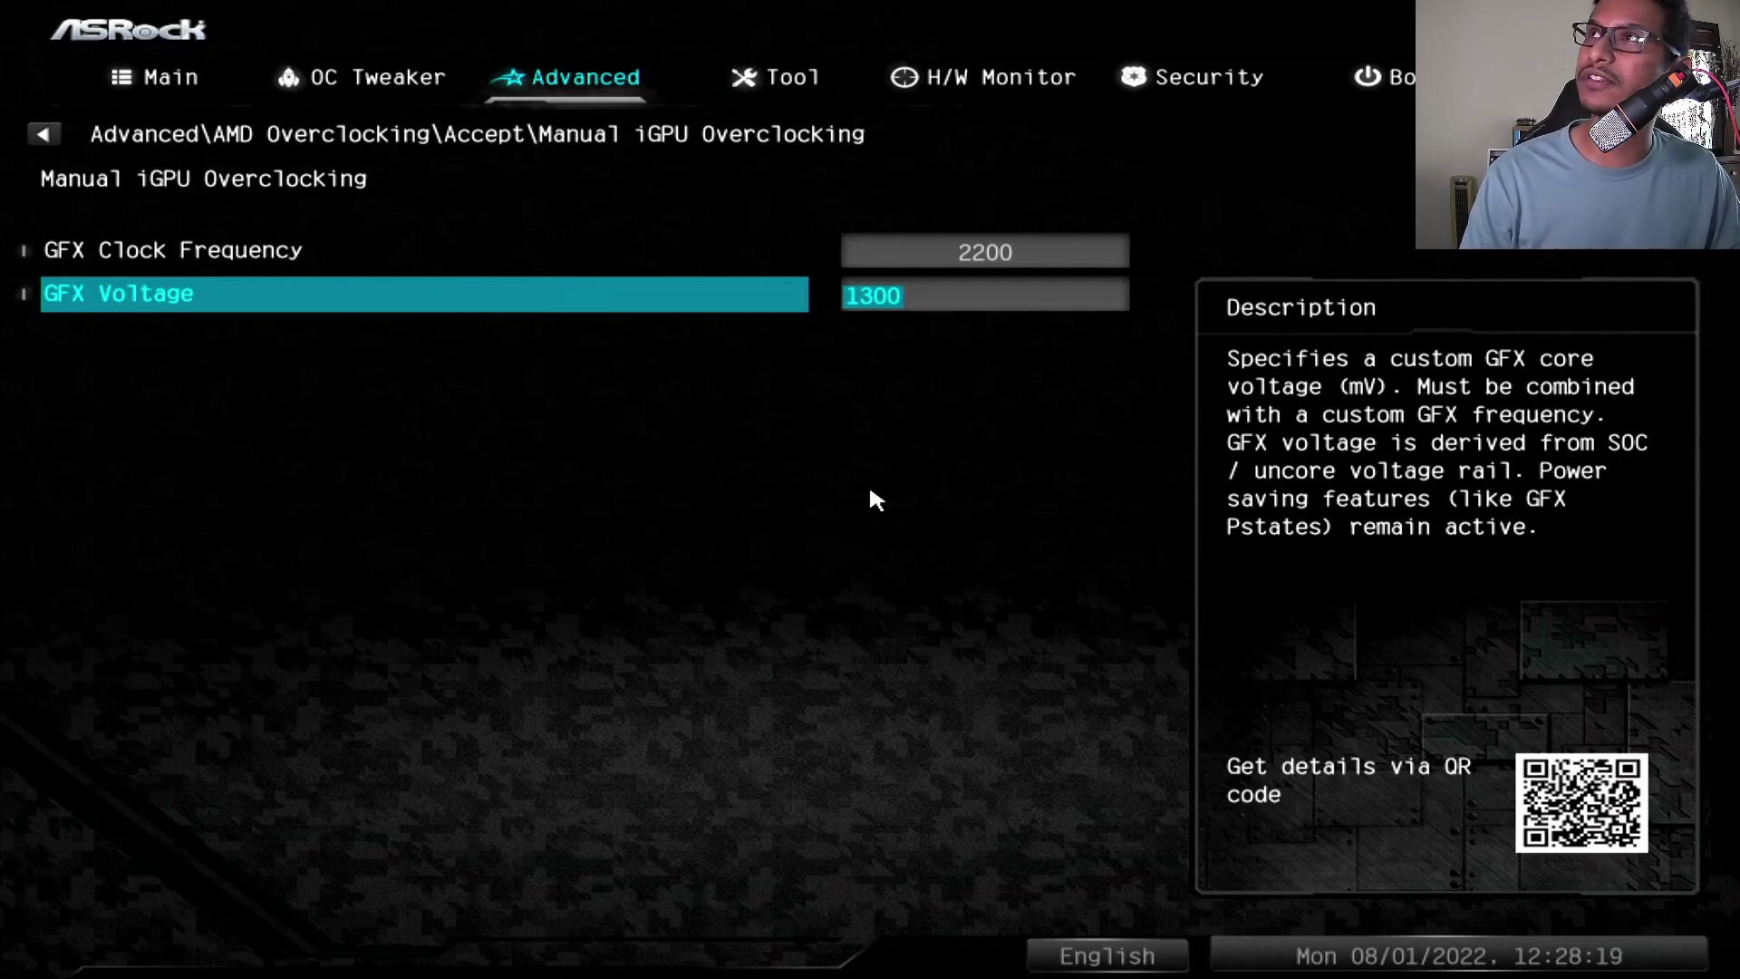
key(Up)
key(Down)
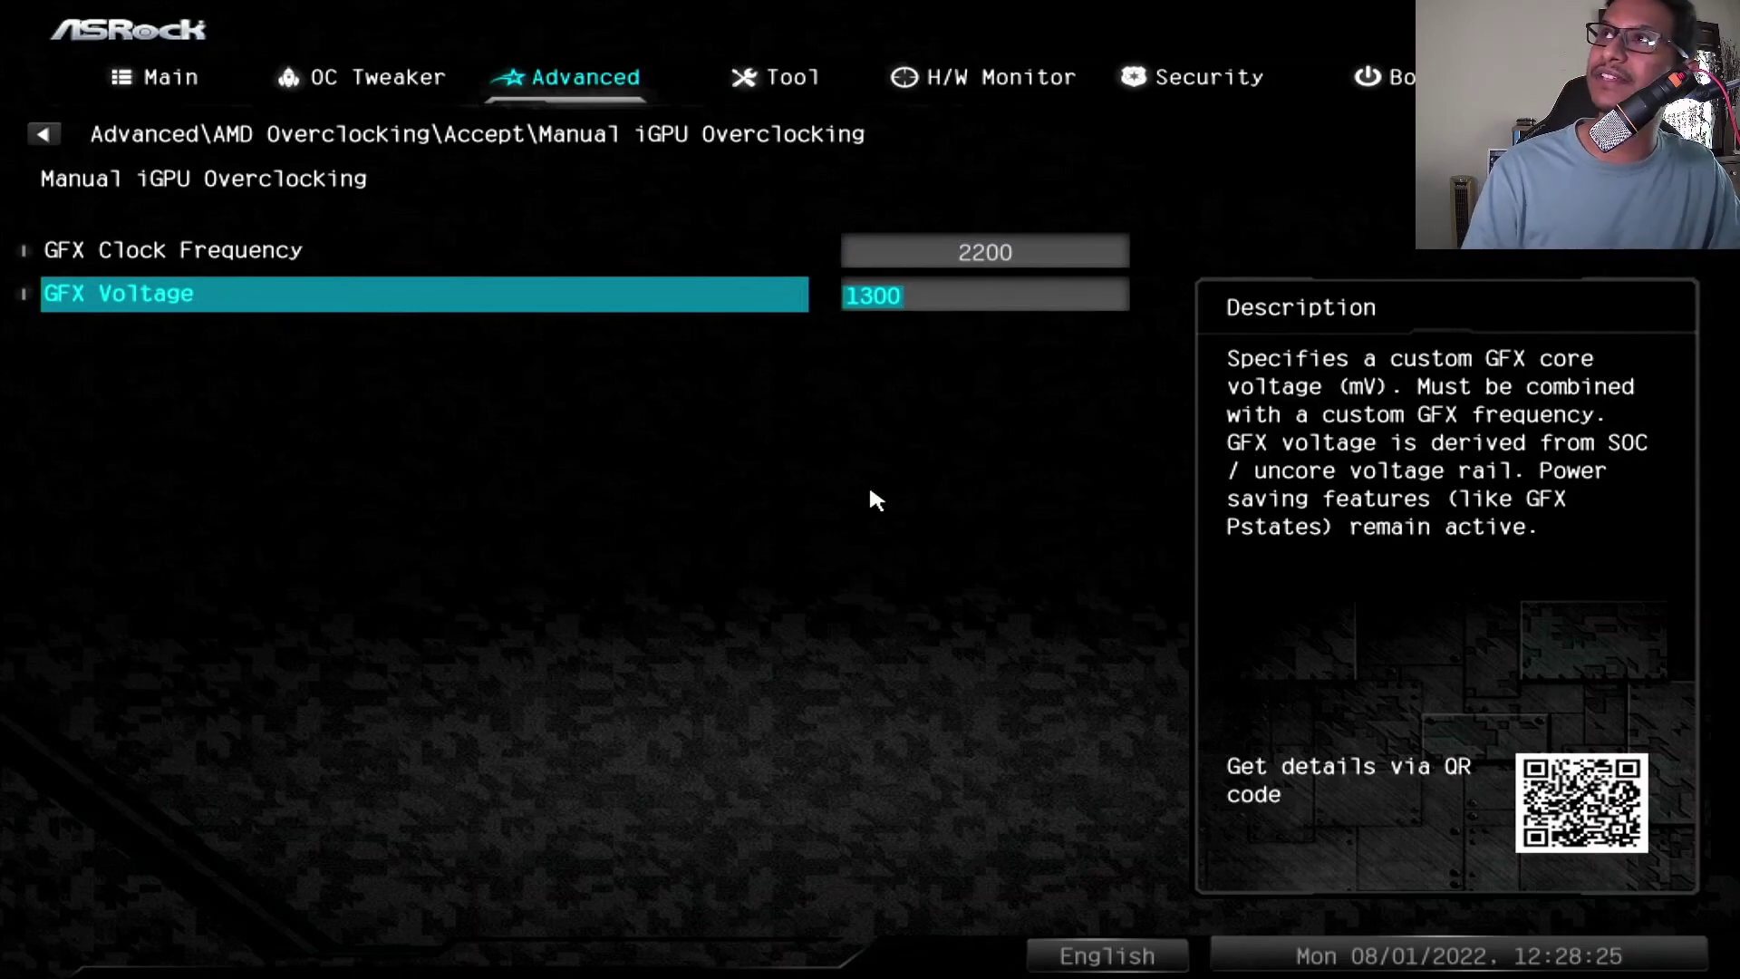
key(Up)
key(Down)
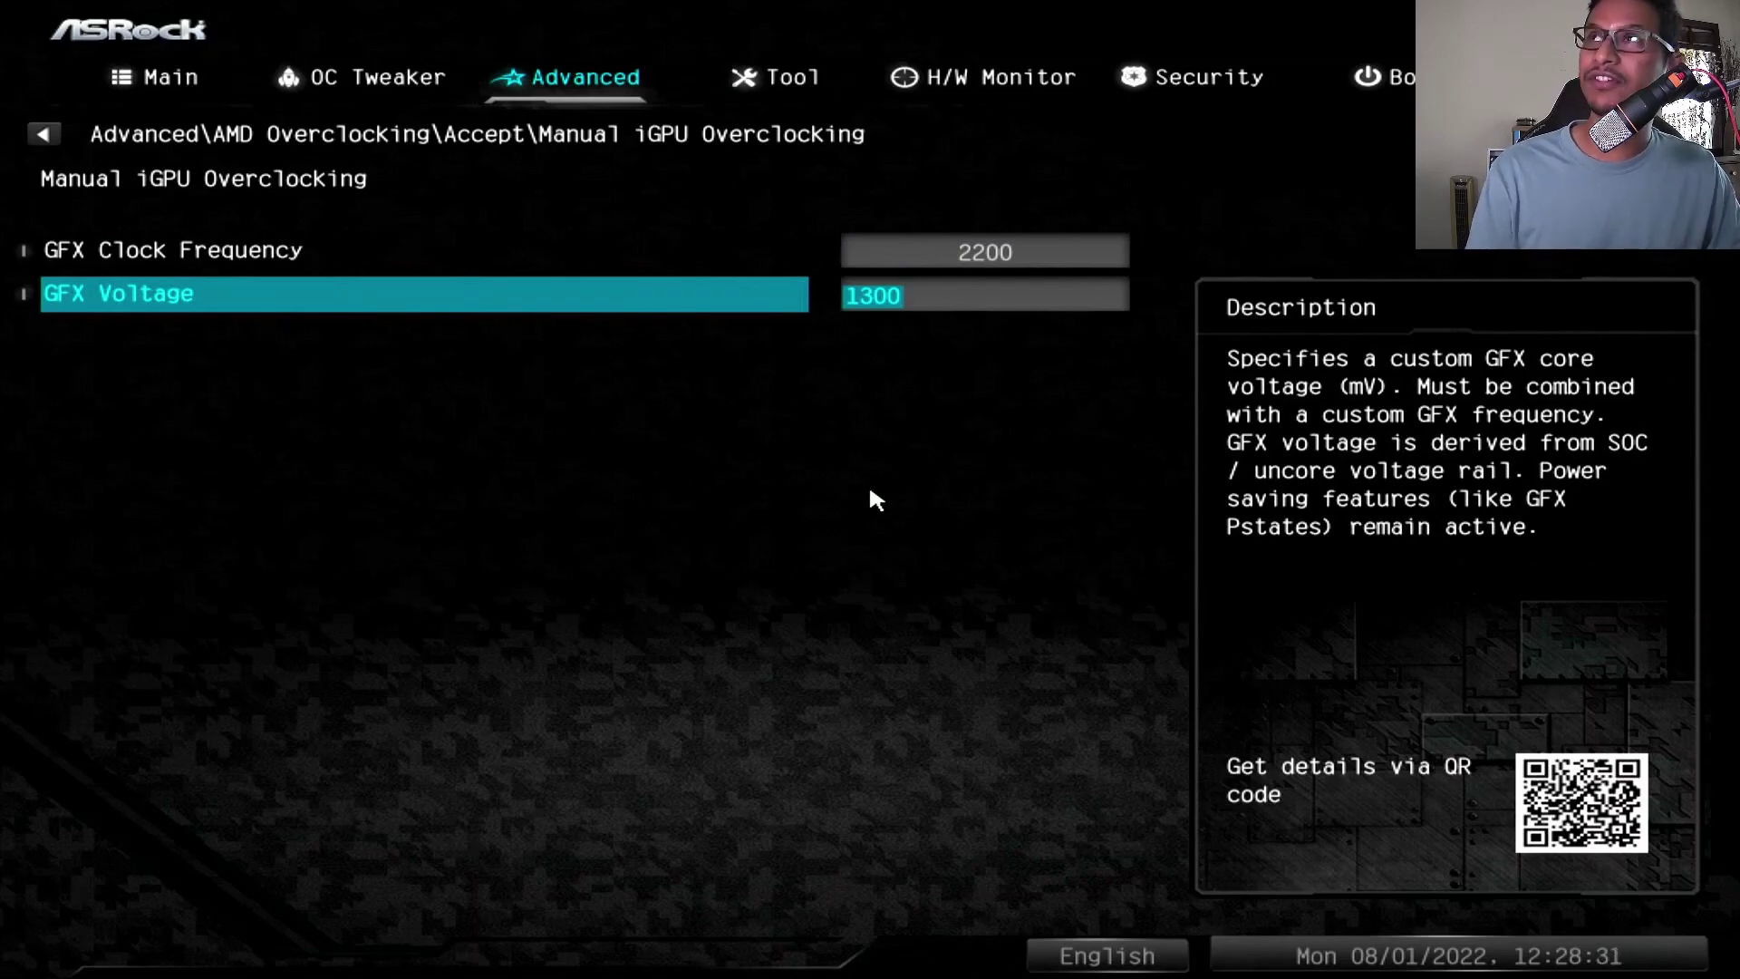
key(Up)
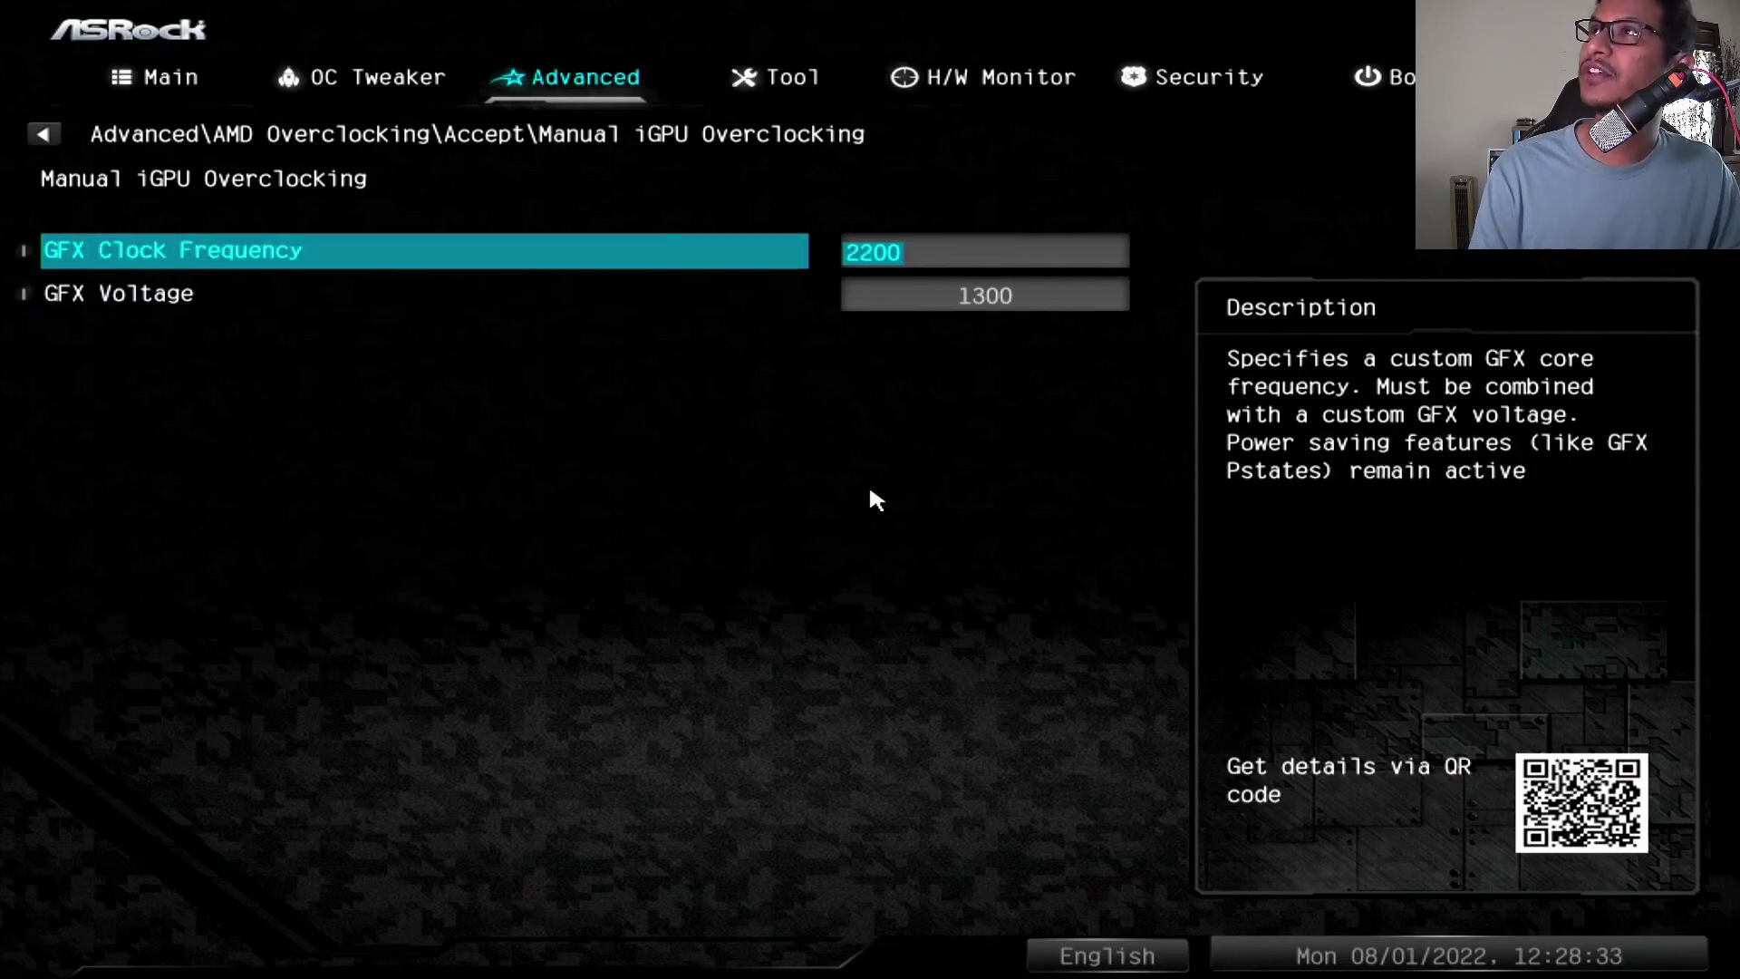
key(Down)
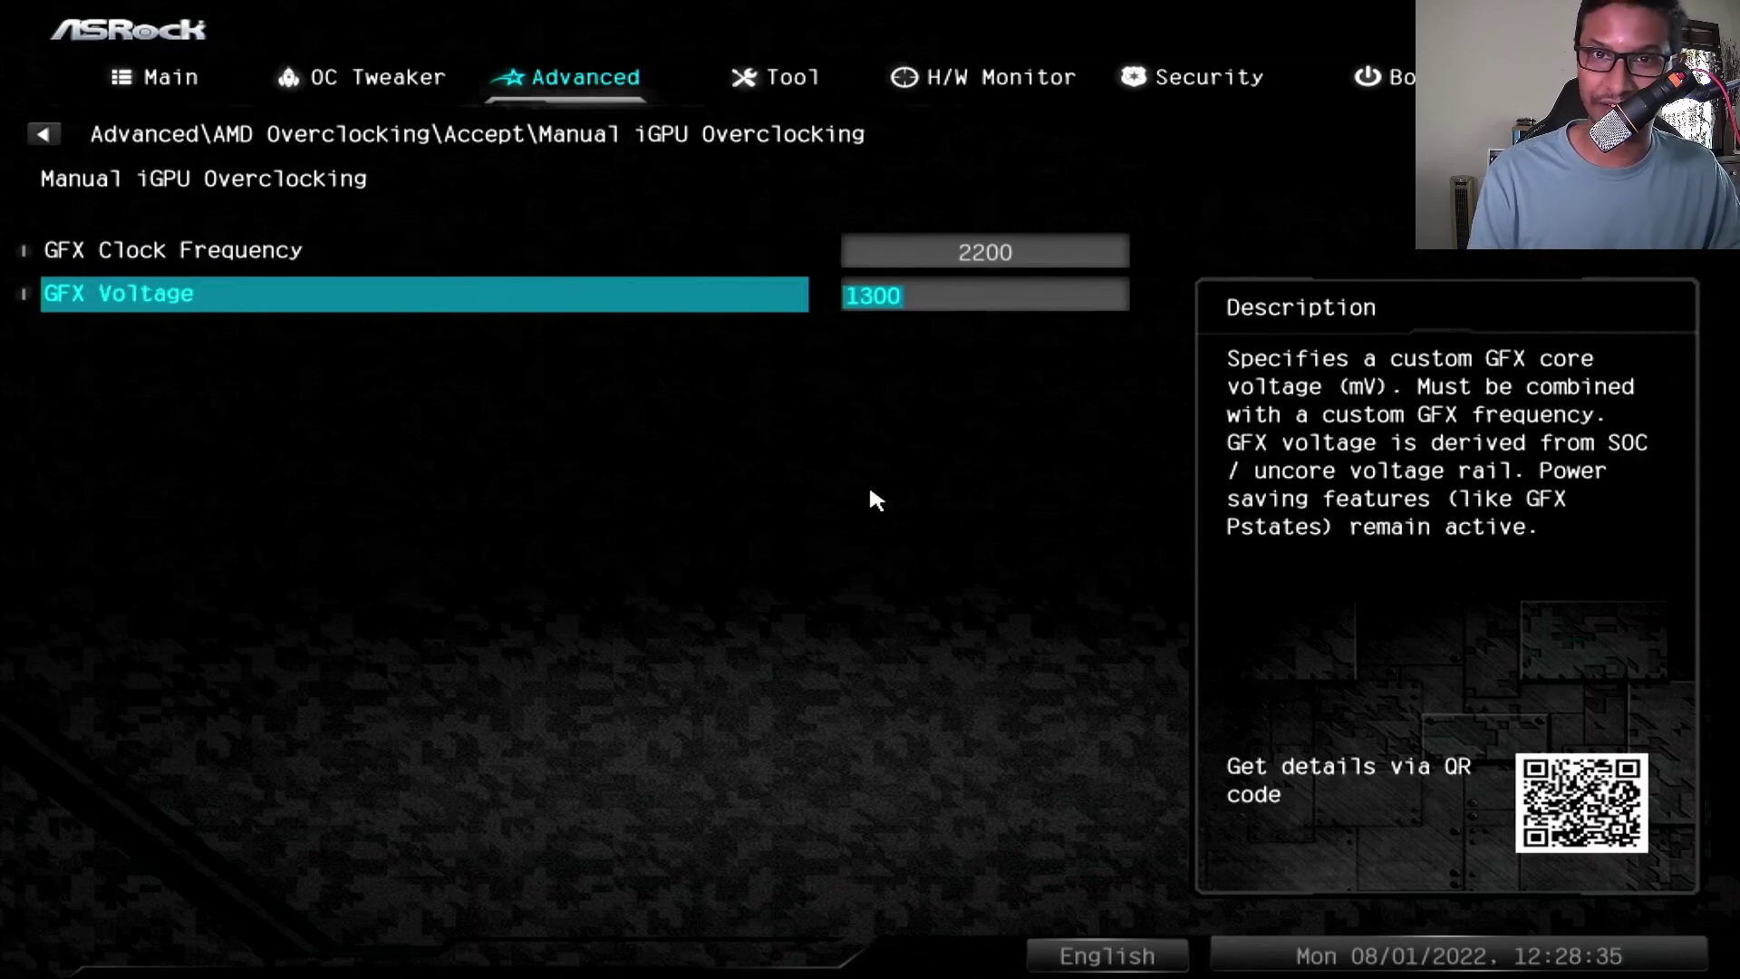
key(Up)
key(Down)
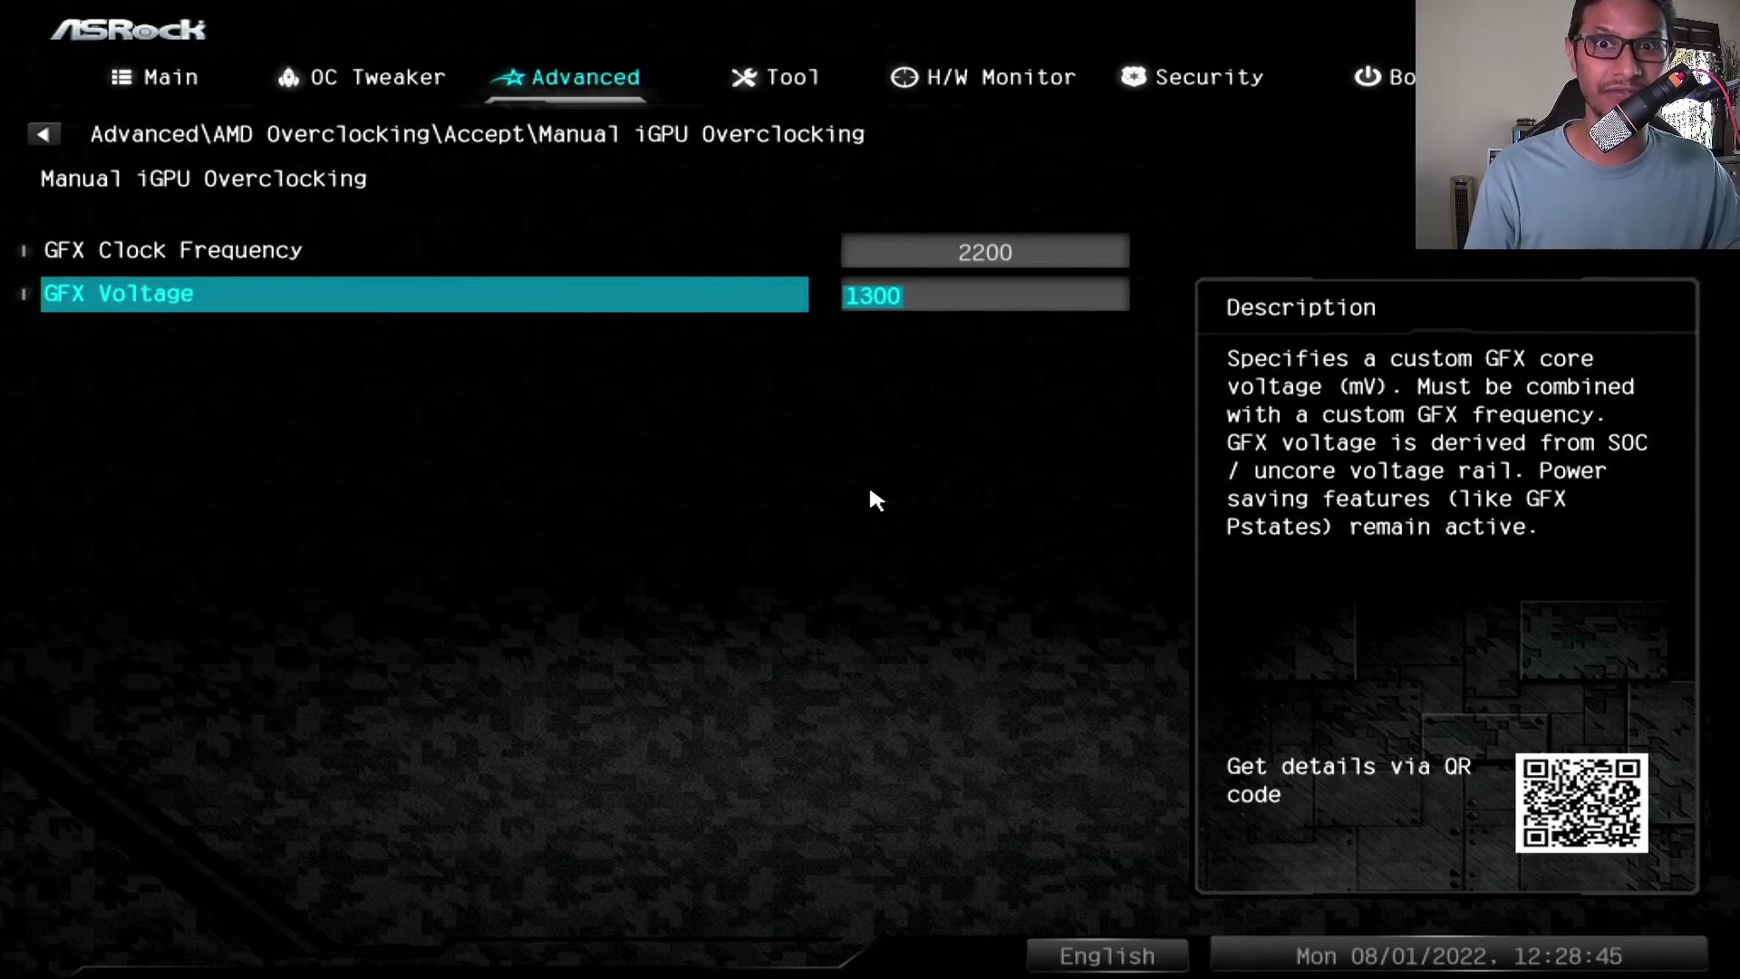
key(Up)
key(Down)
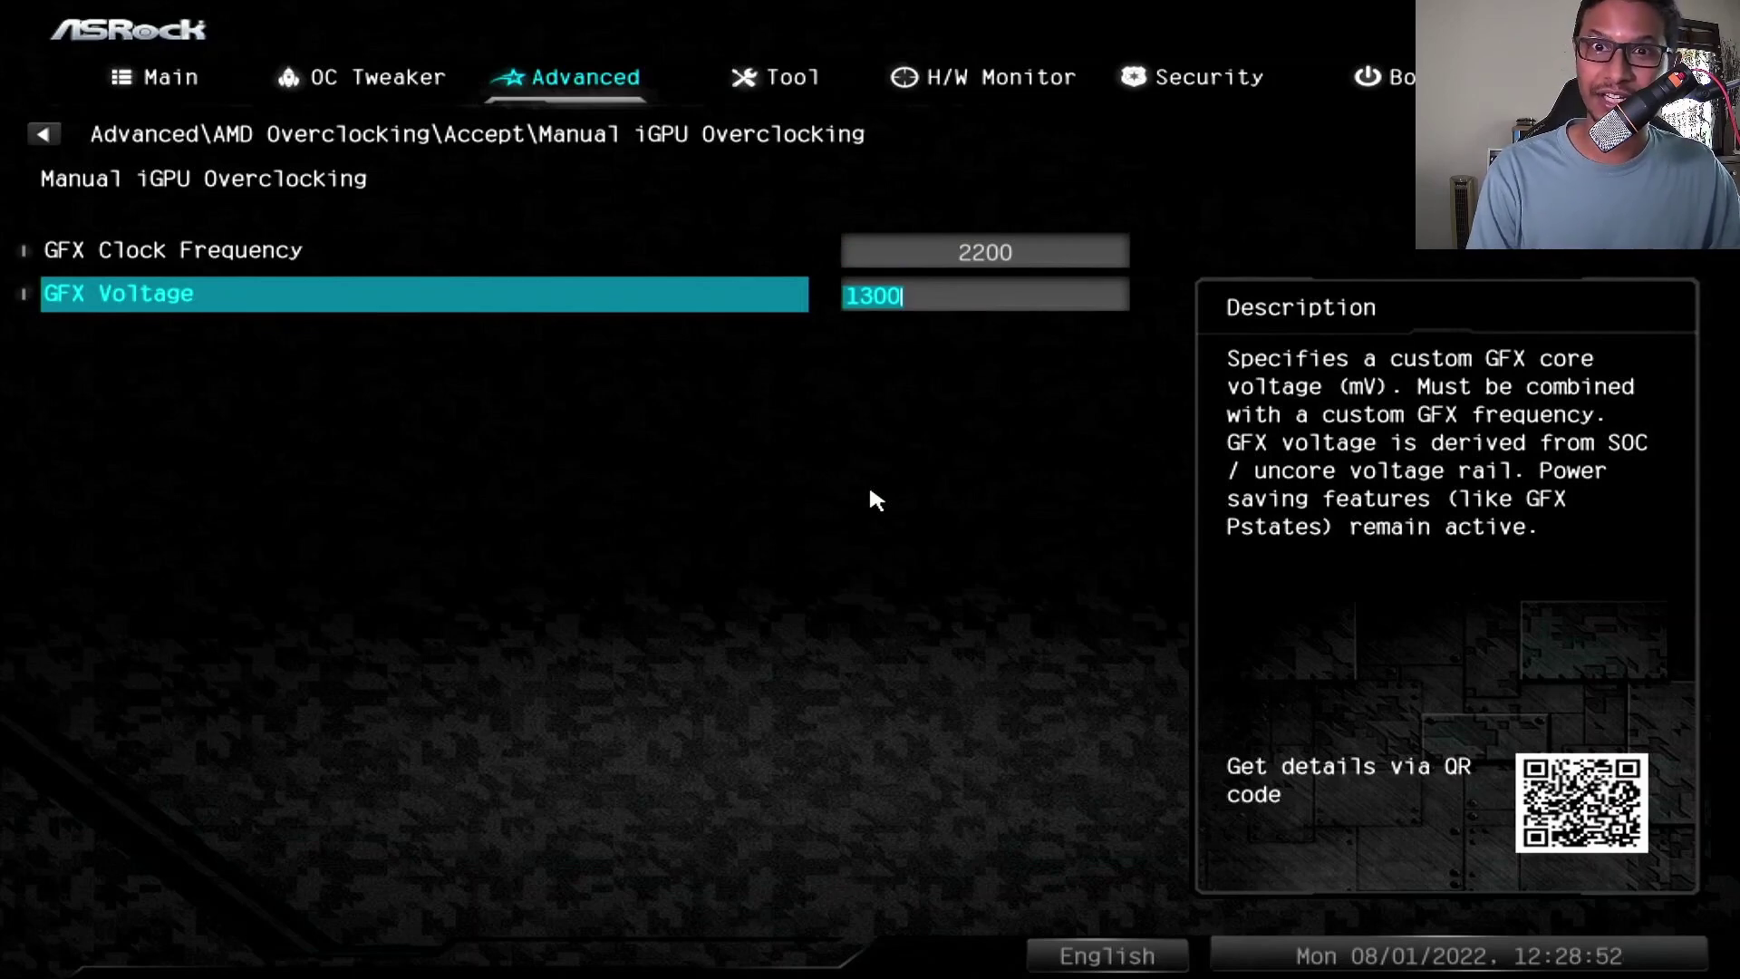
key(Up)
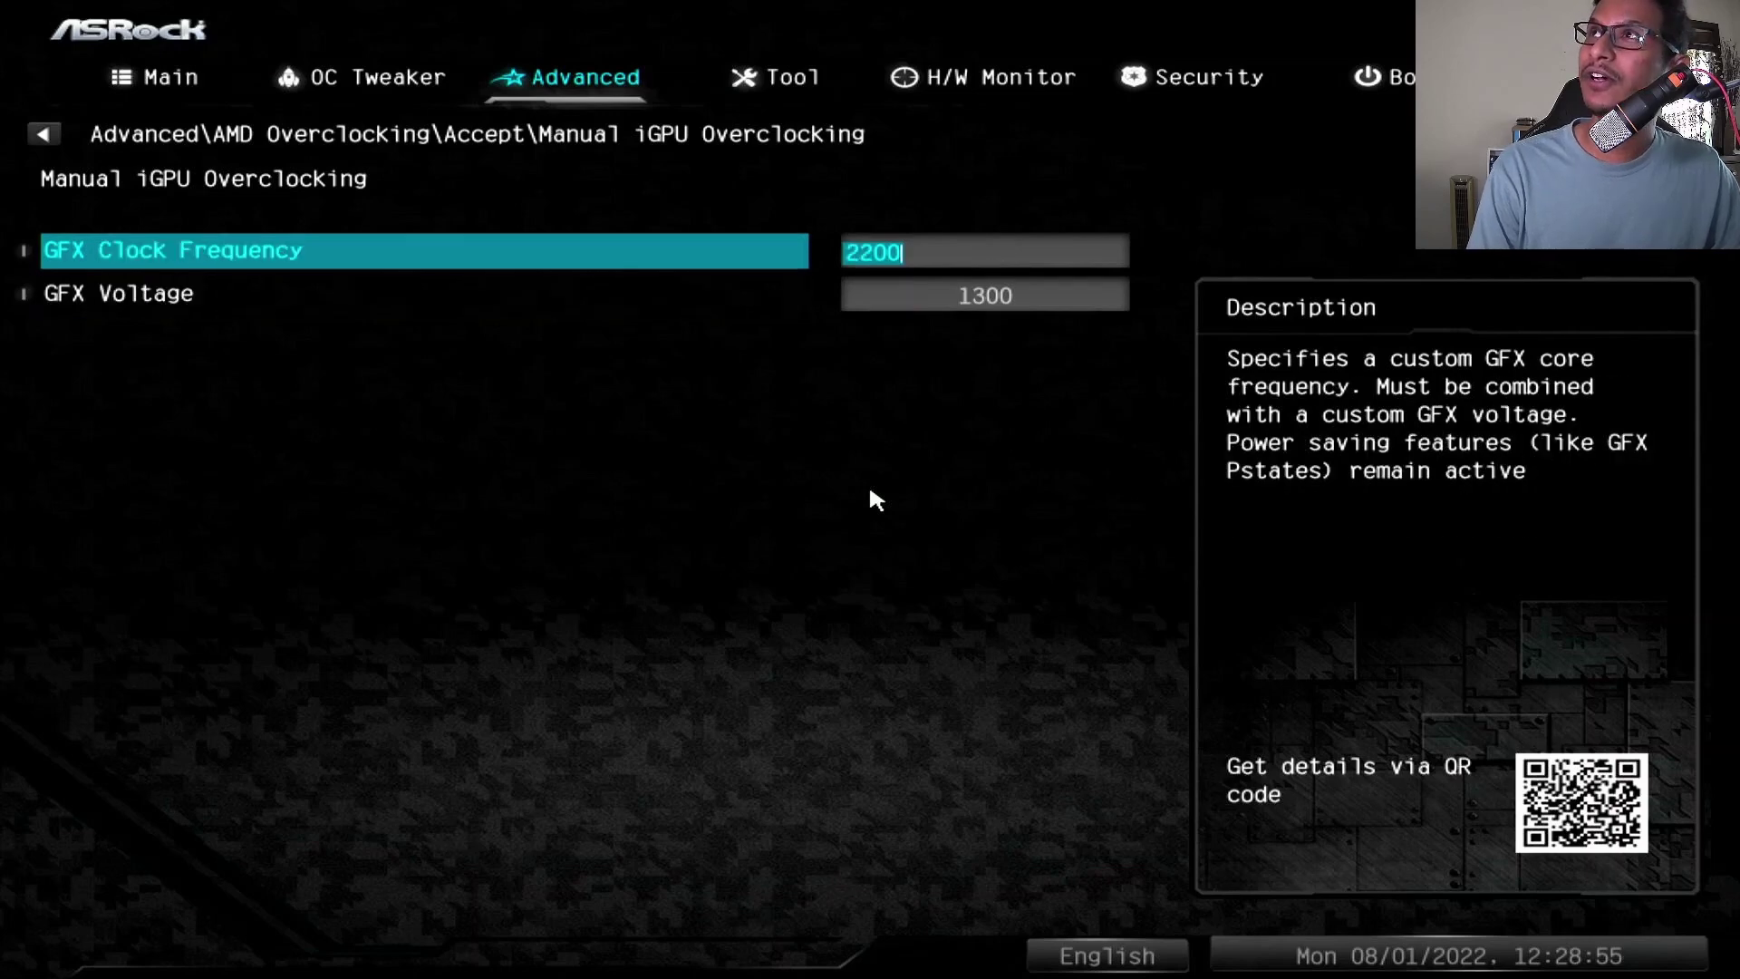
key(Down)
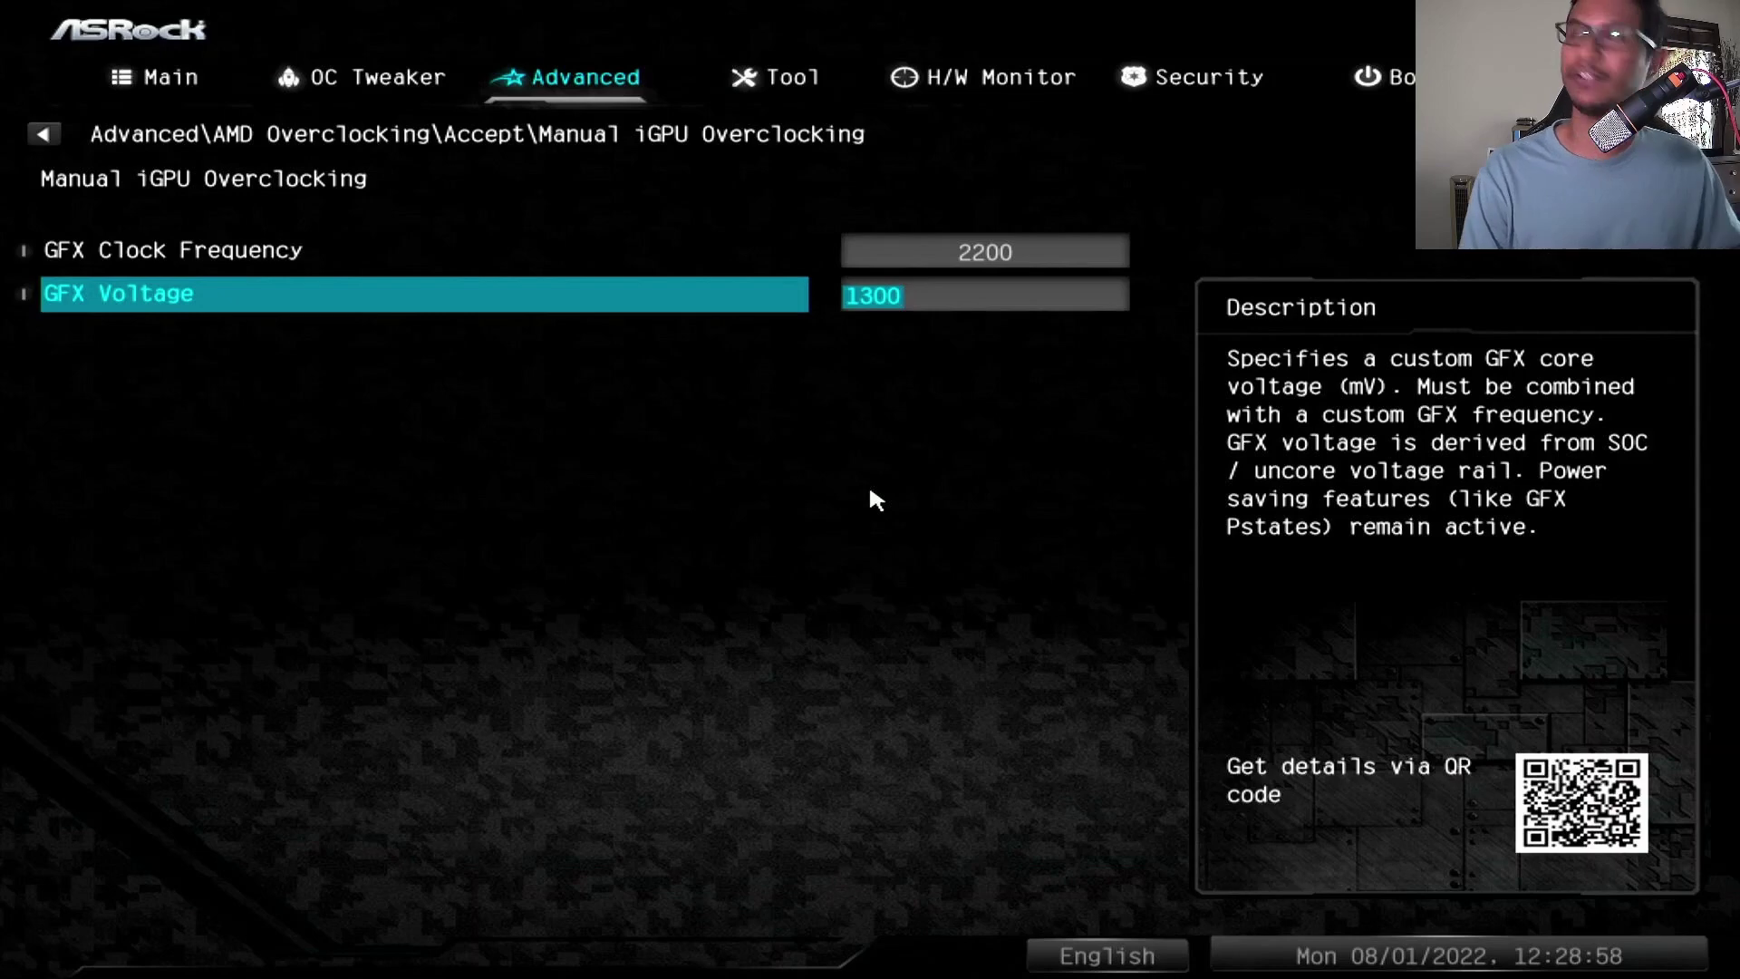
Save changes and exit the BIOS to reboot into Windows.
key(Escape)
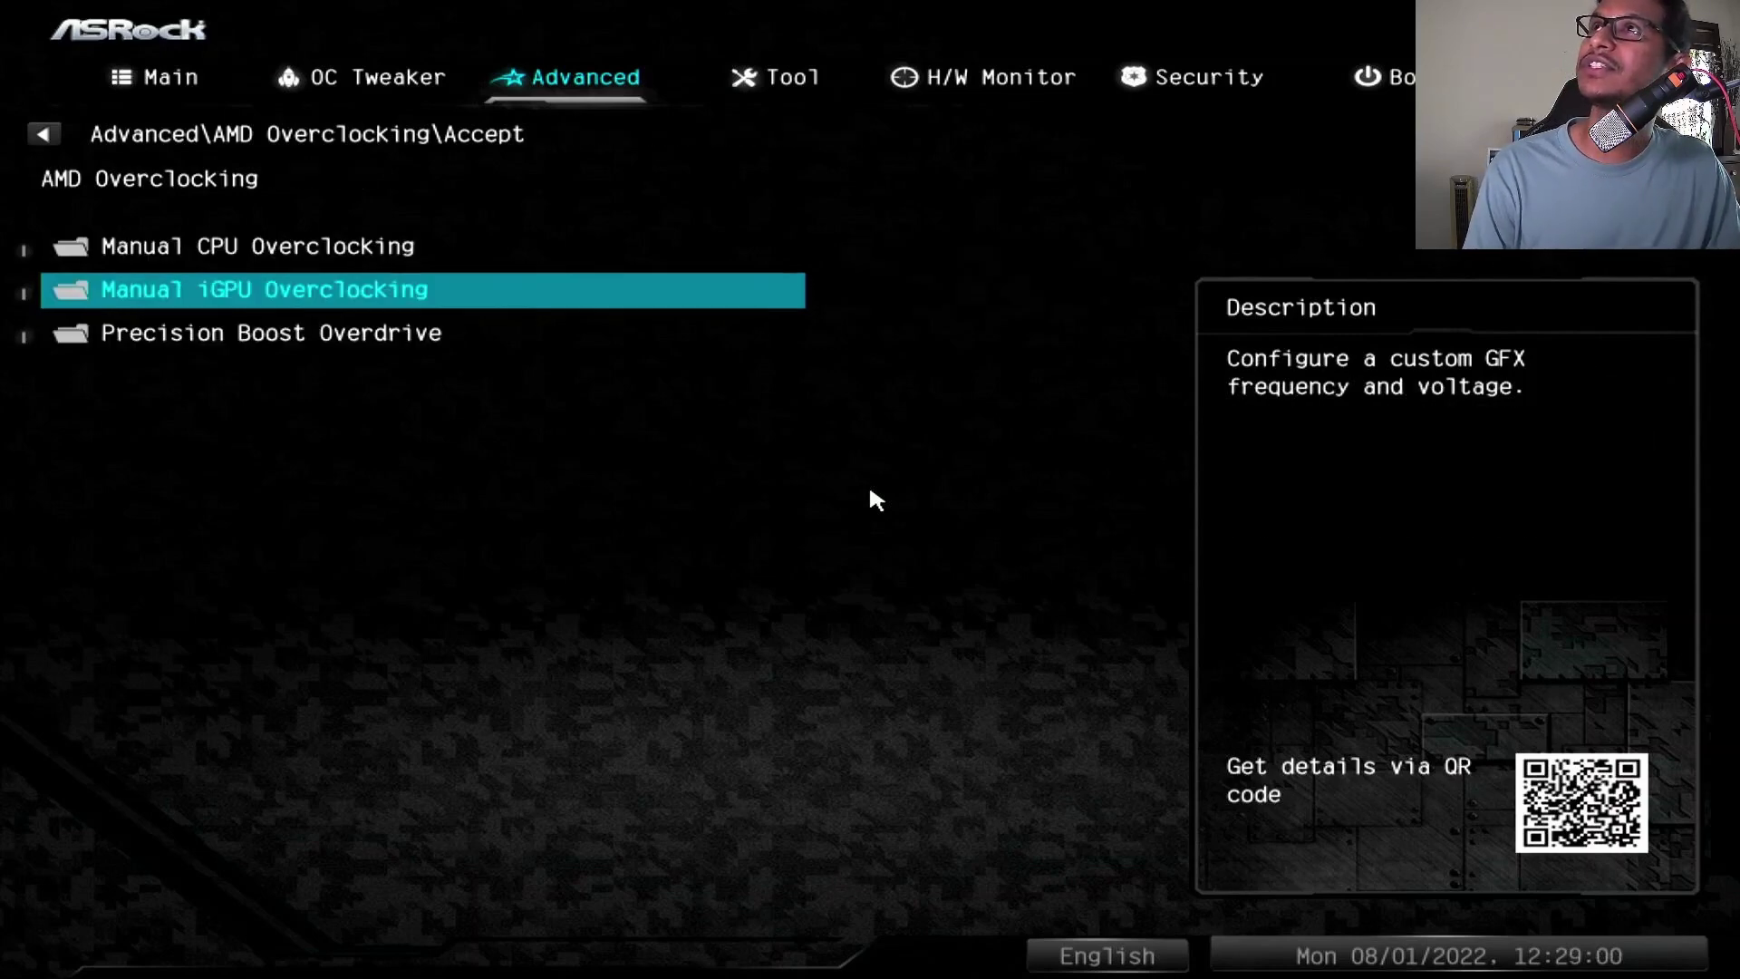
key(Right)
key(Right)
key(Right)
key(Right)
key(Right)
key(Down)
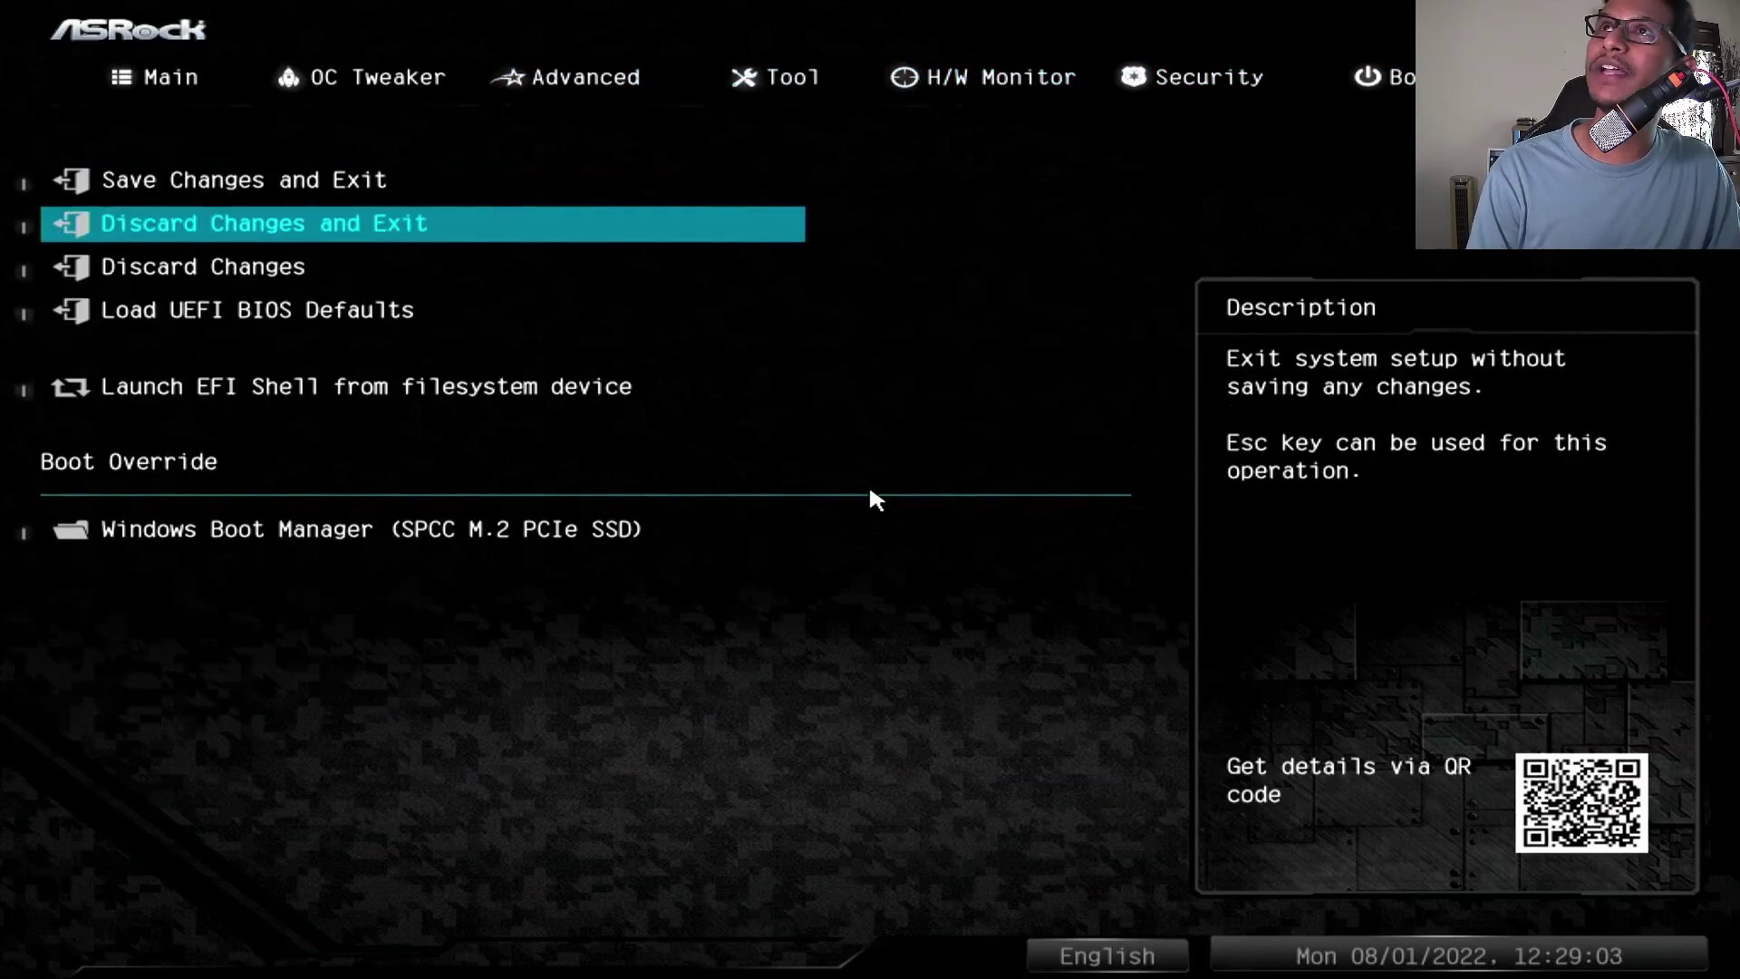
key(Up)
key(Return)
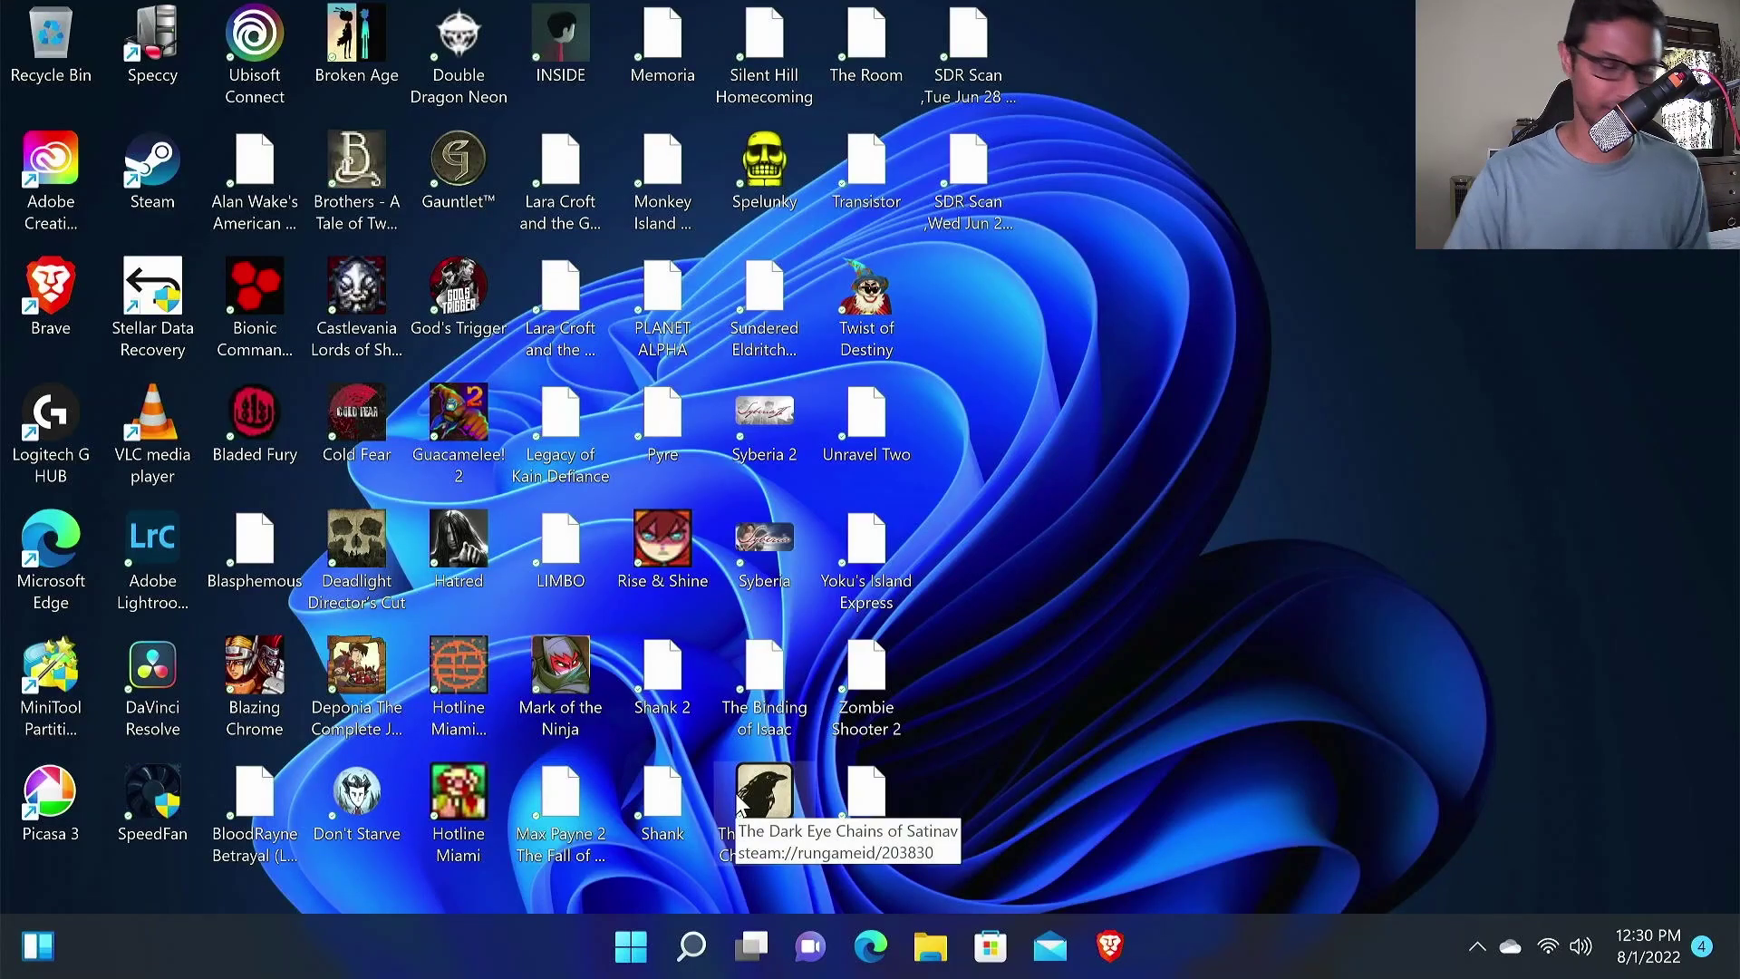
Find 'name' in Start, highlight the 5600G's 4.20 GHz speed on About, then minimize Settings.
key(super)
text(name)
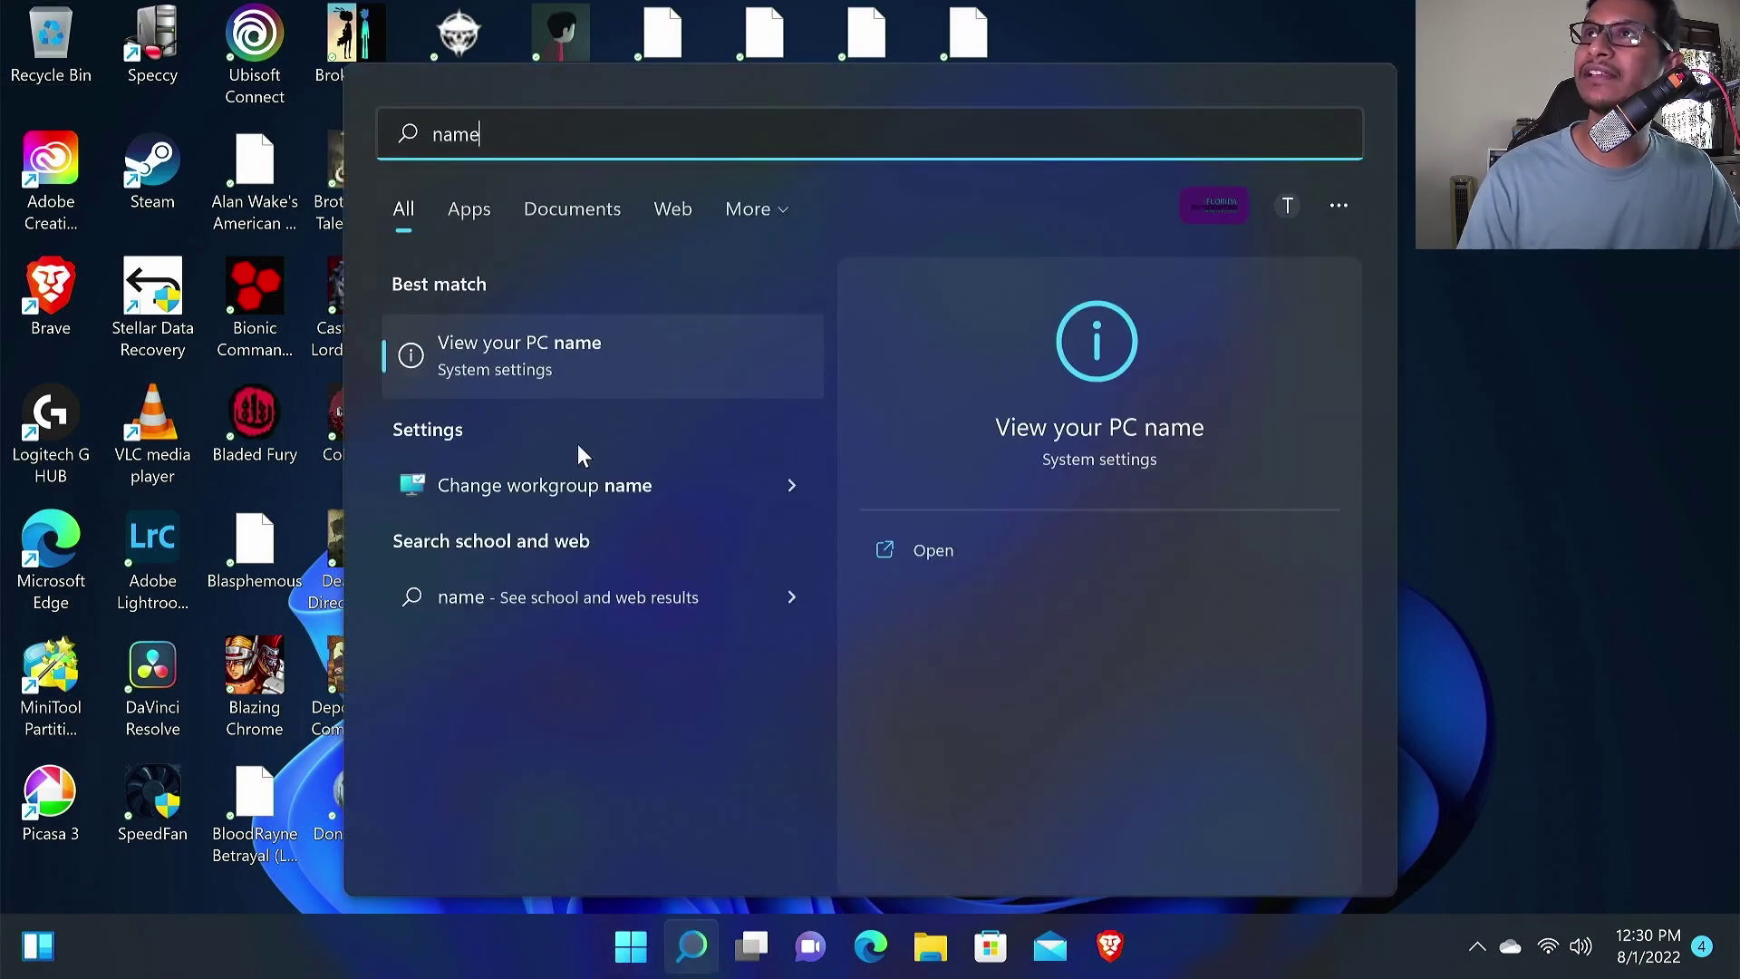
click(602, 346)
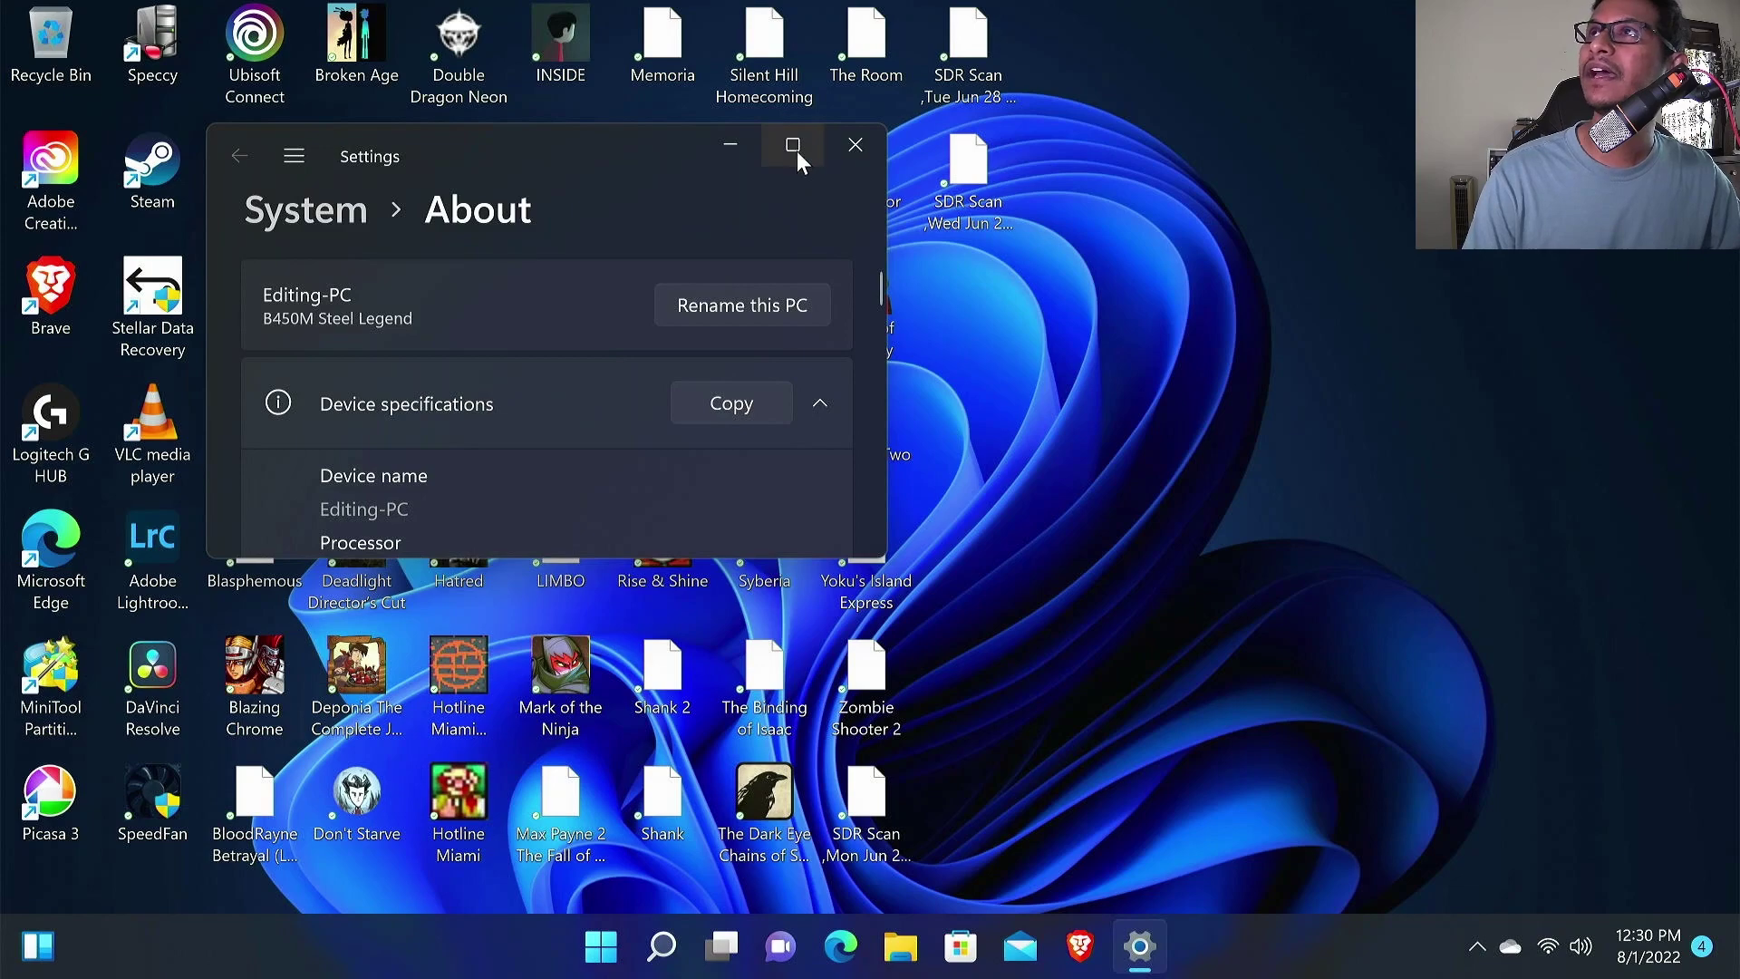
click(797, 151)
drag(1080, 402, 1188, 417)
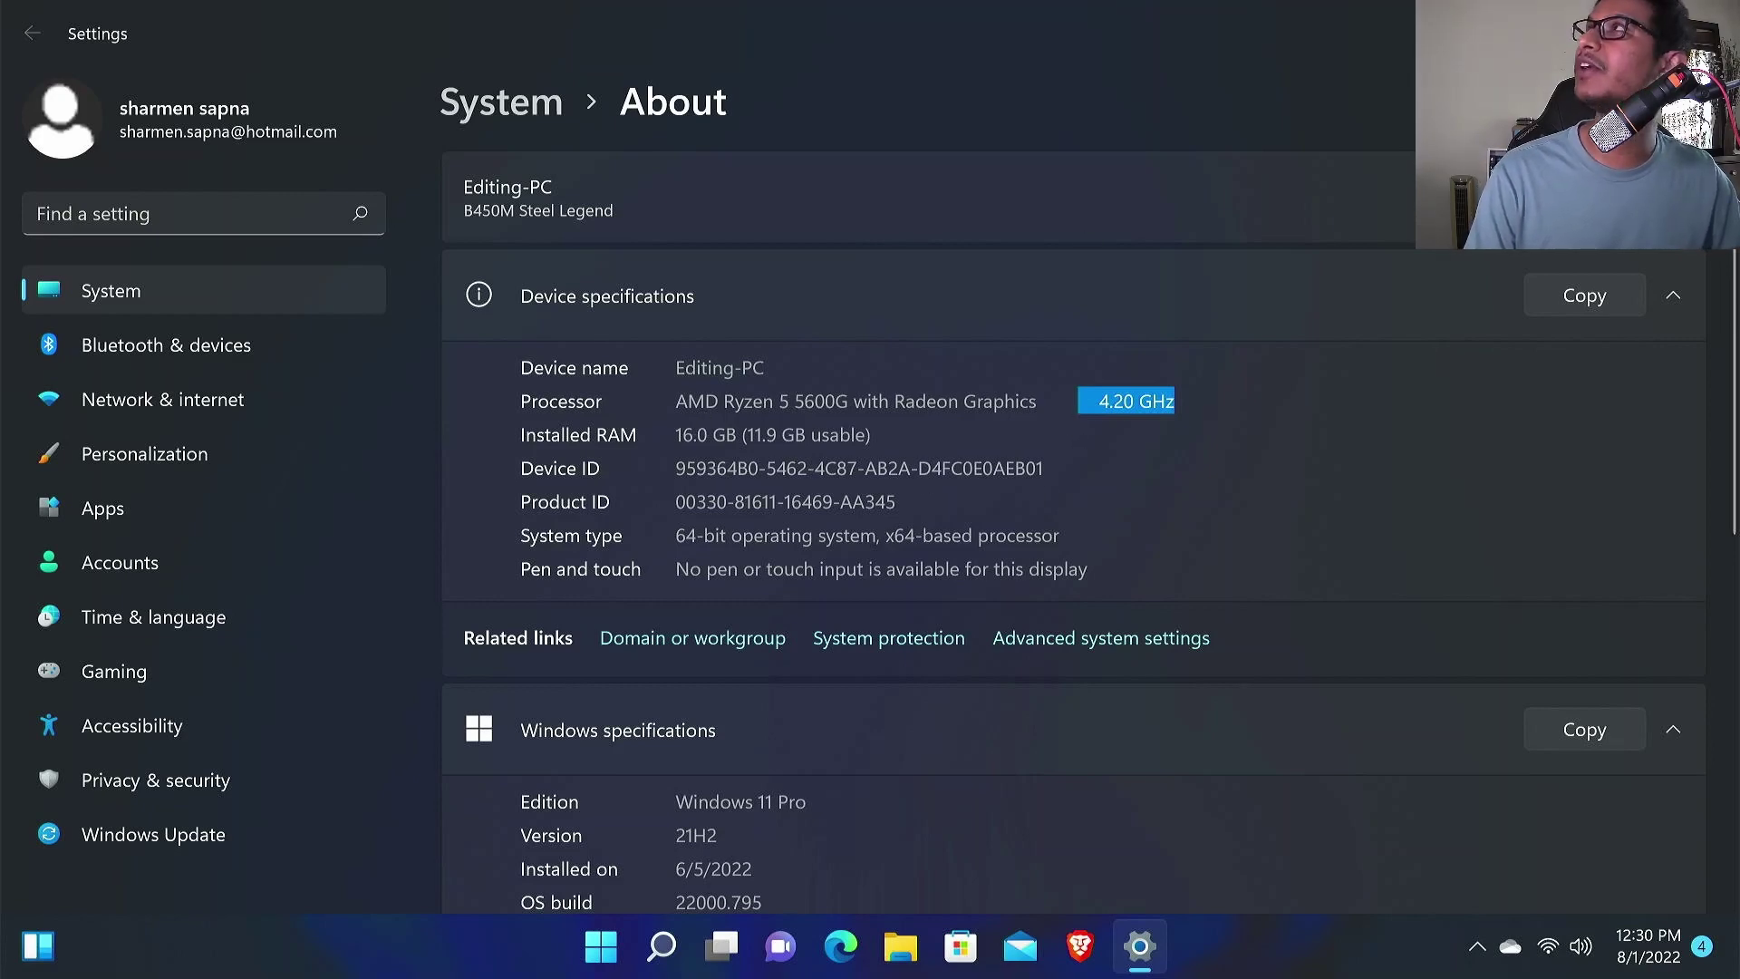
key(super+d)
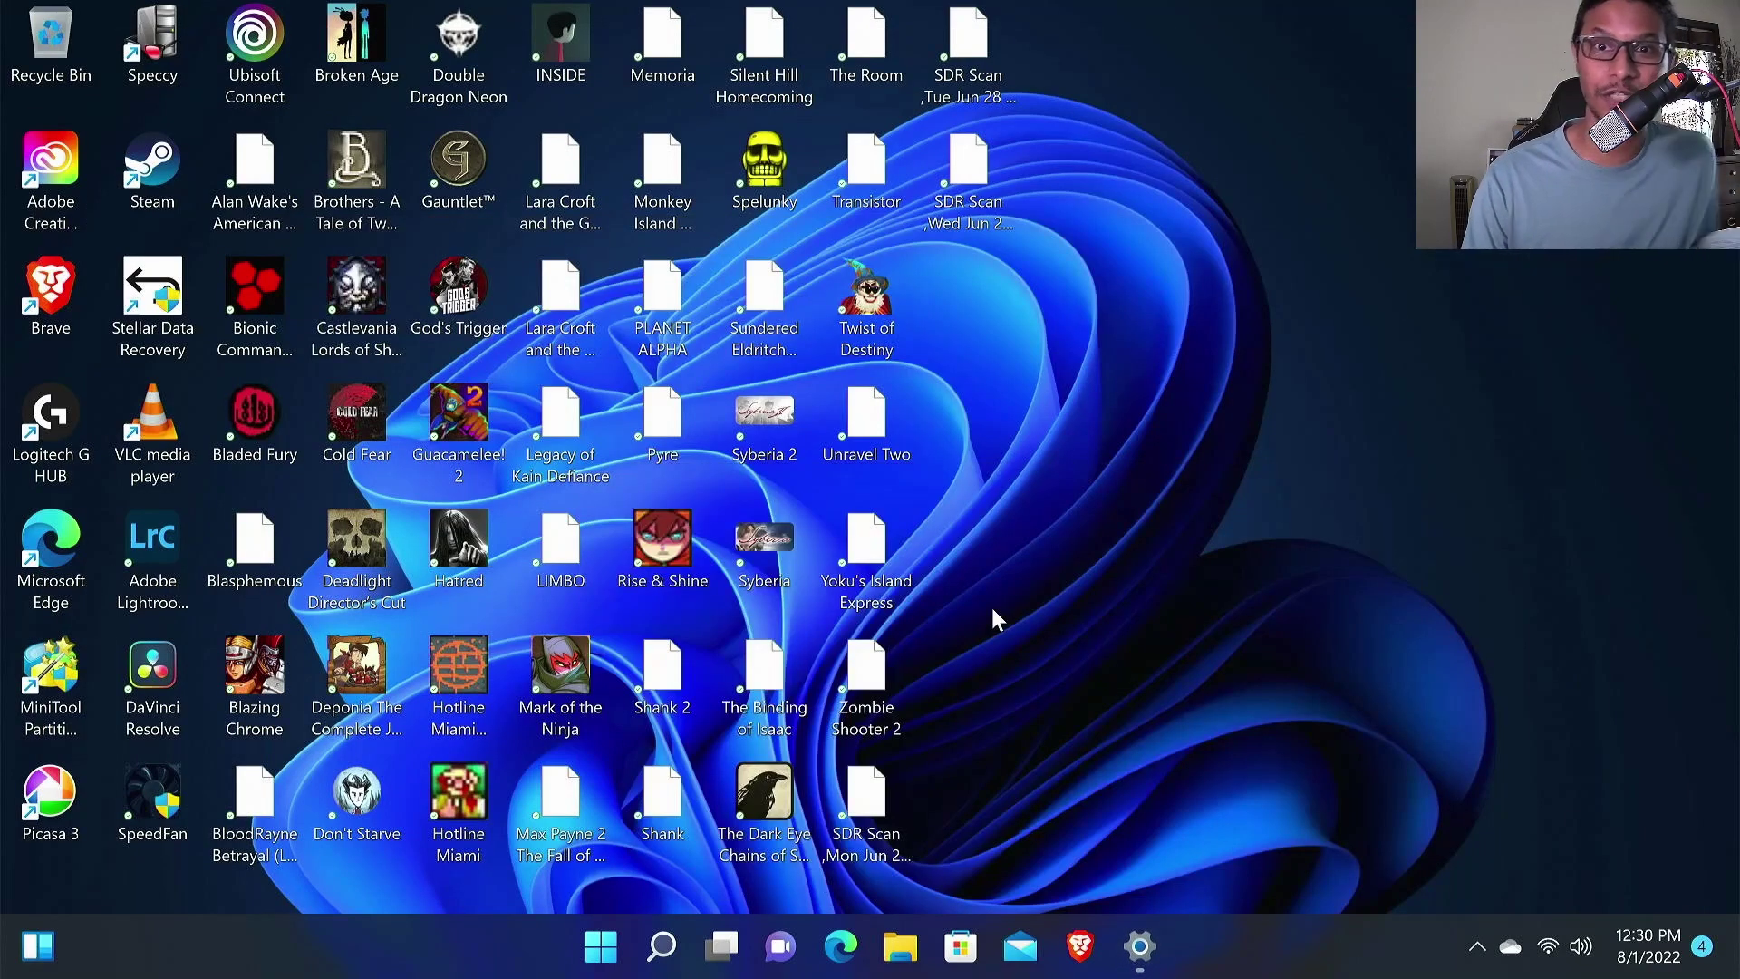
key(super)
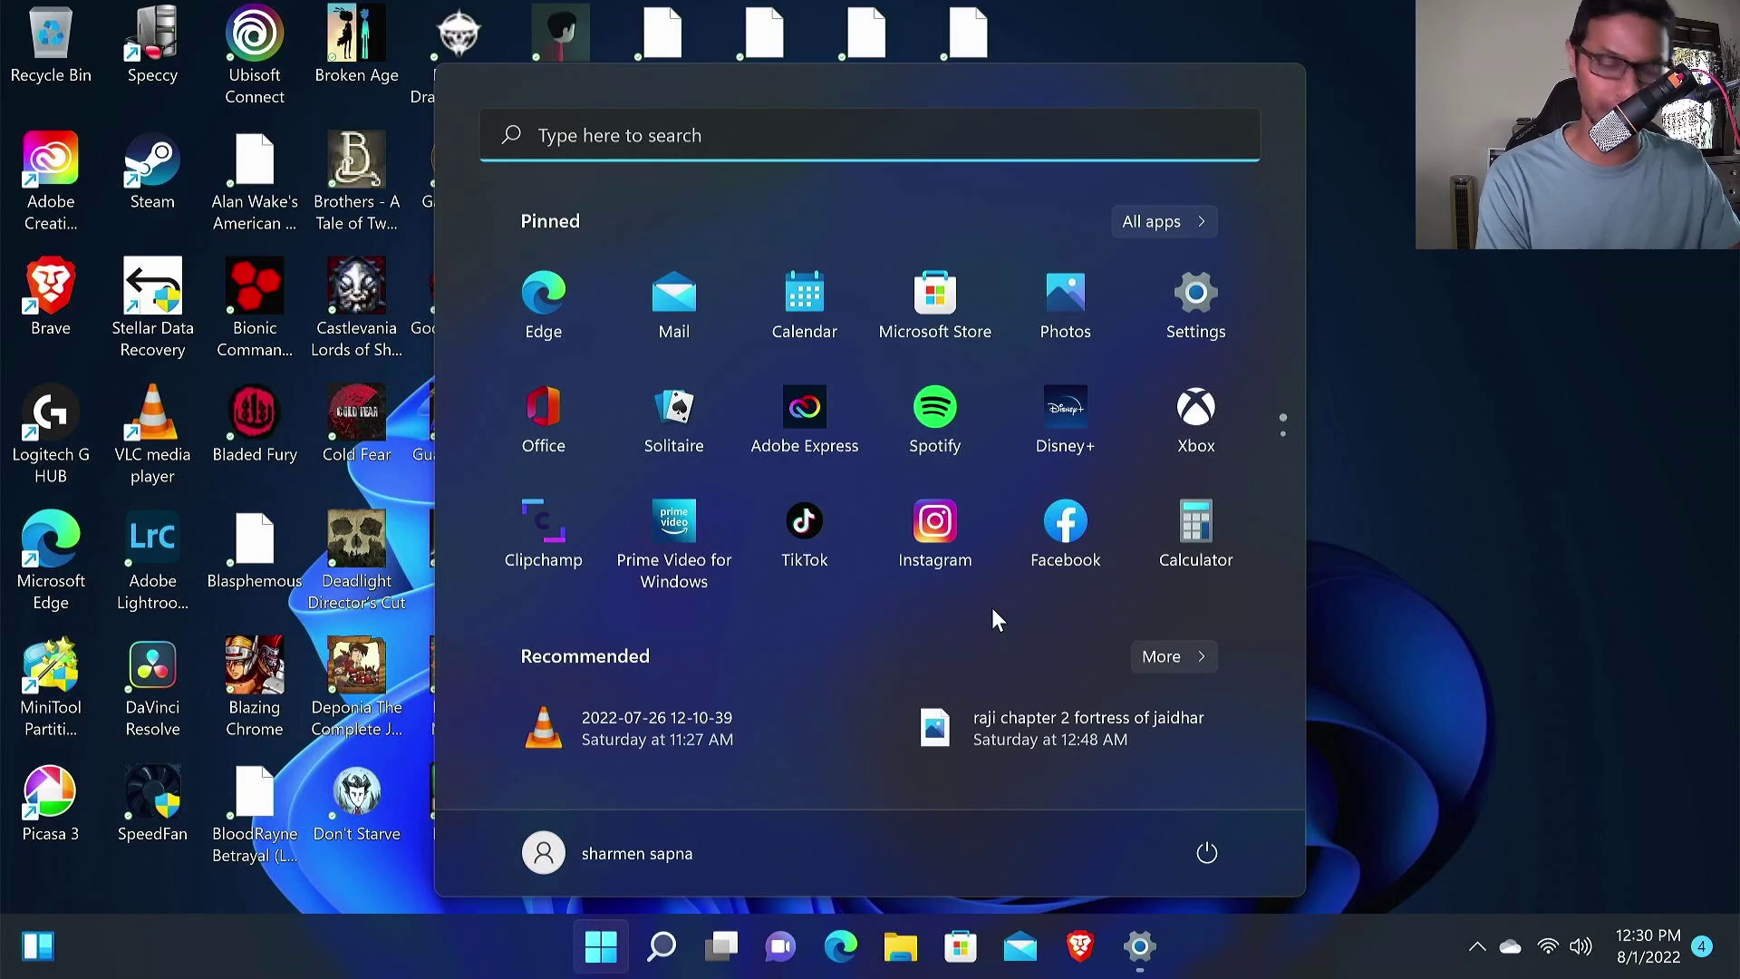
Launch HWiNFO64 with admin rights and dismiss the System Summary window.
text(hwin)
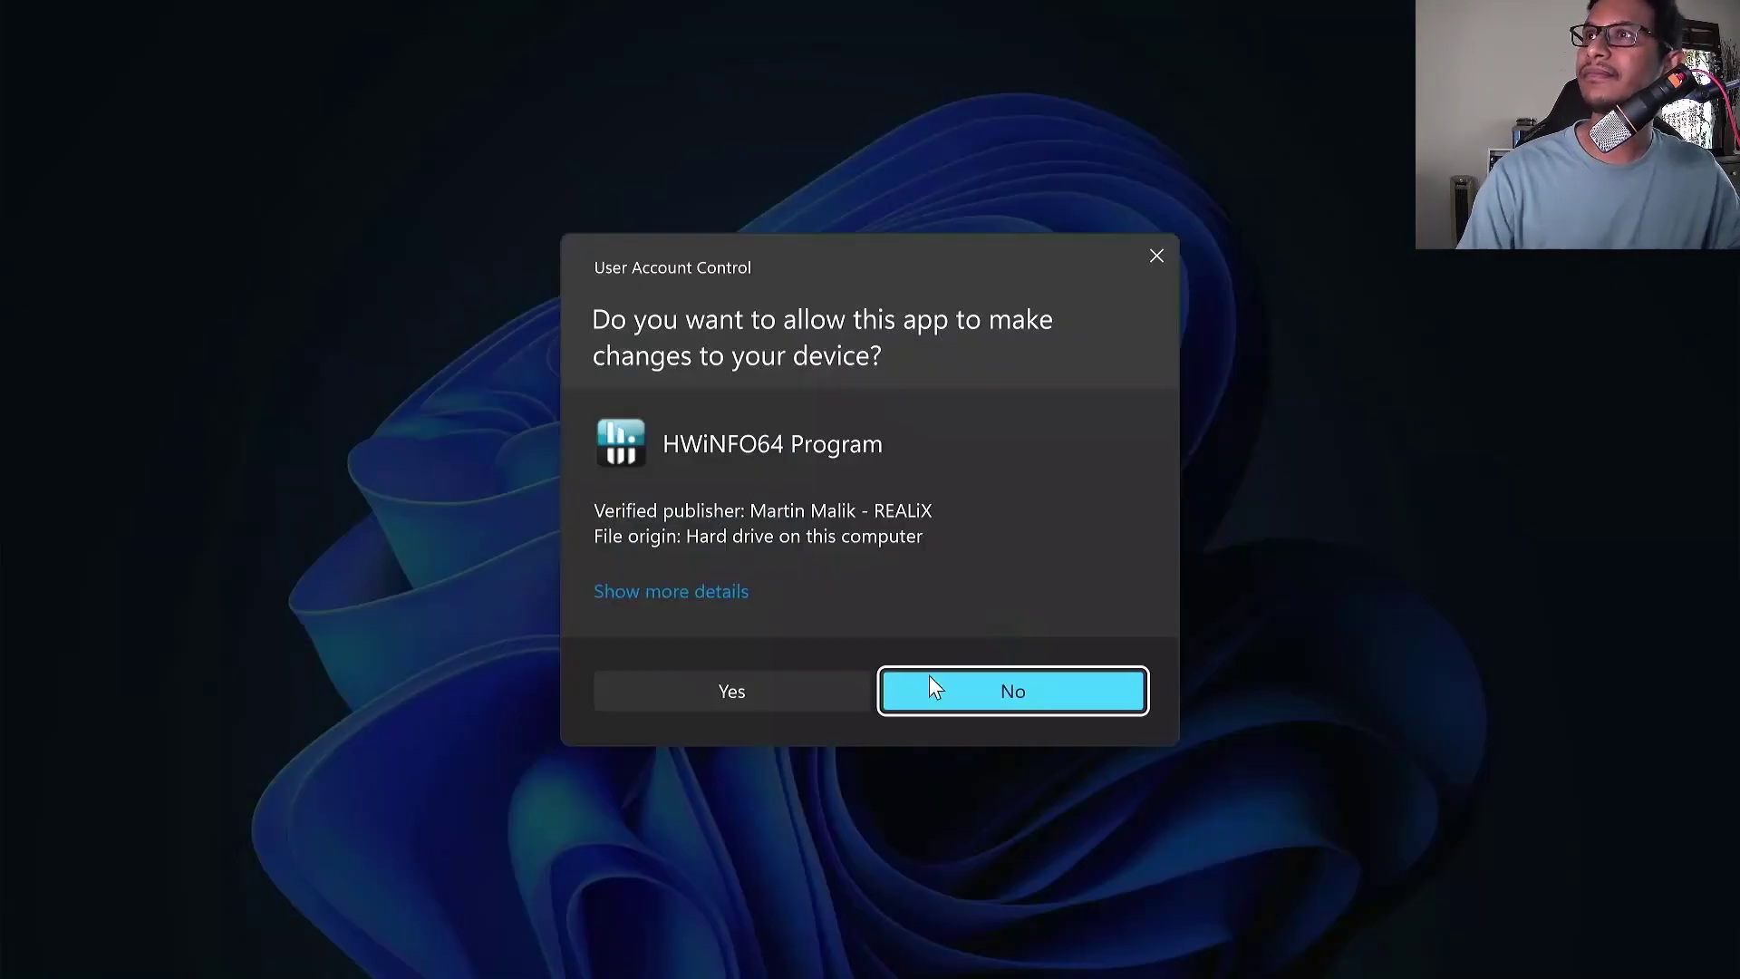
click(928, 686)
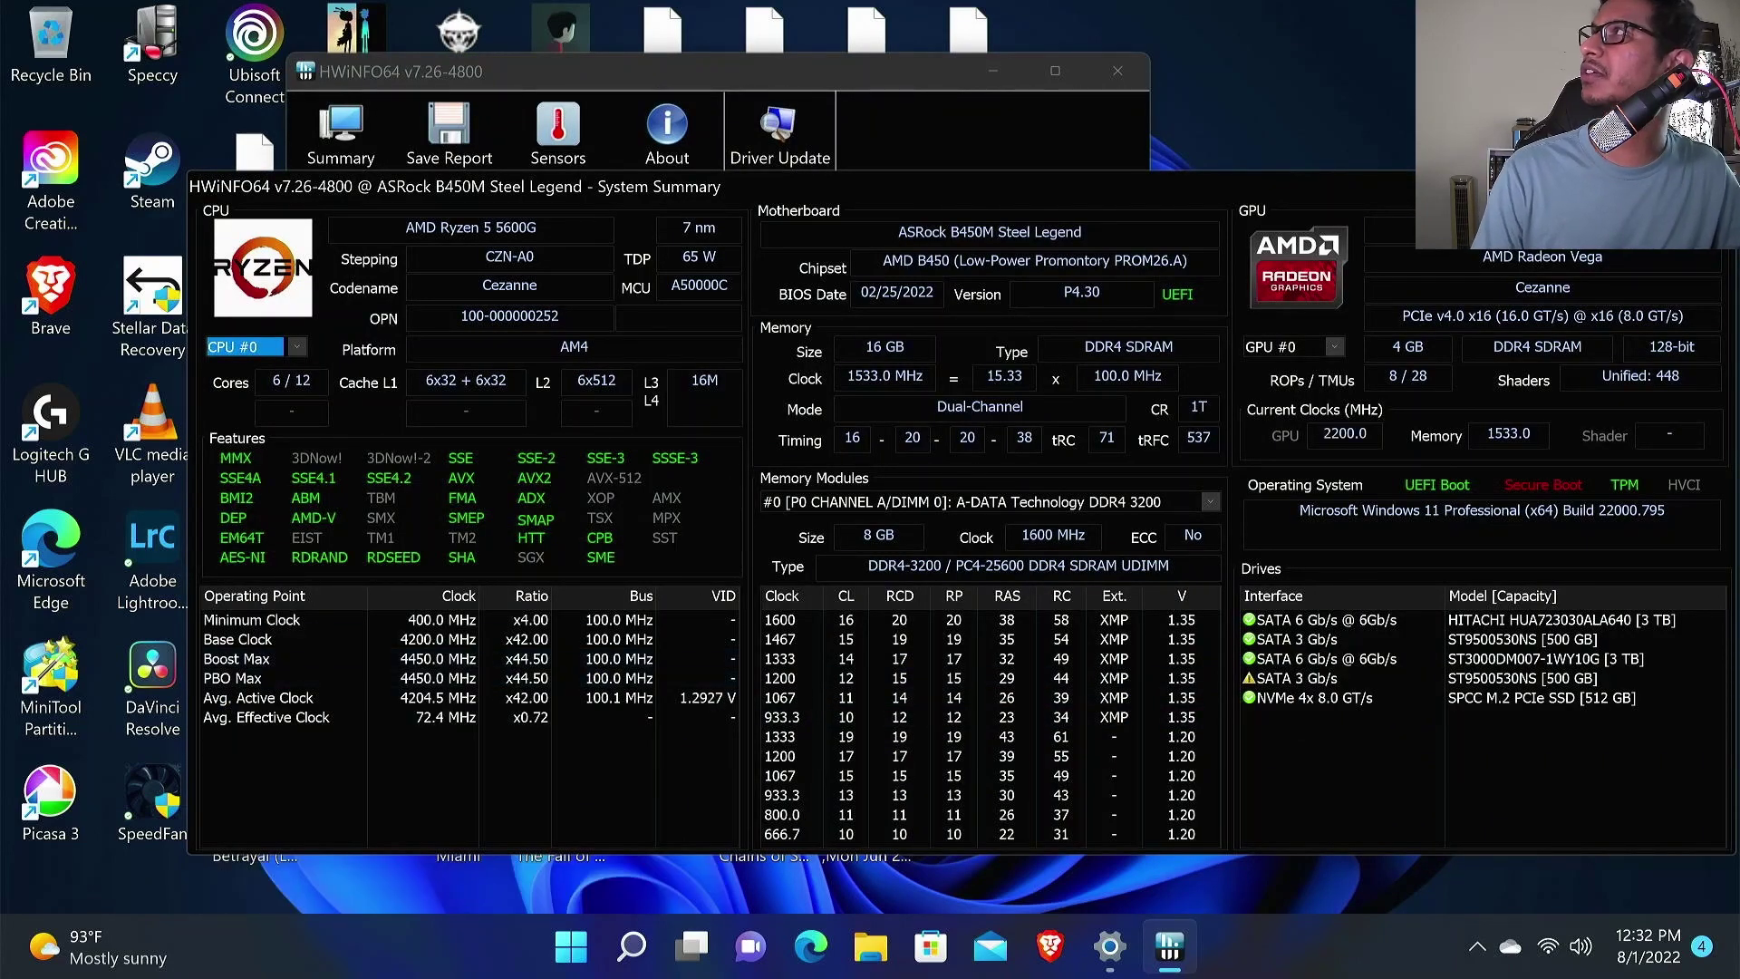
key(Escape)
drag(748, 78, 1095, 344)
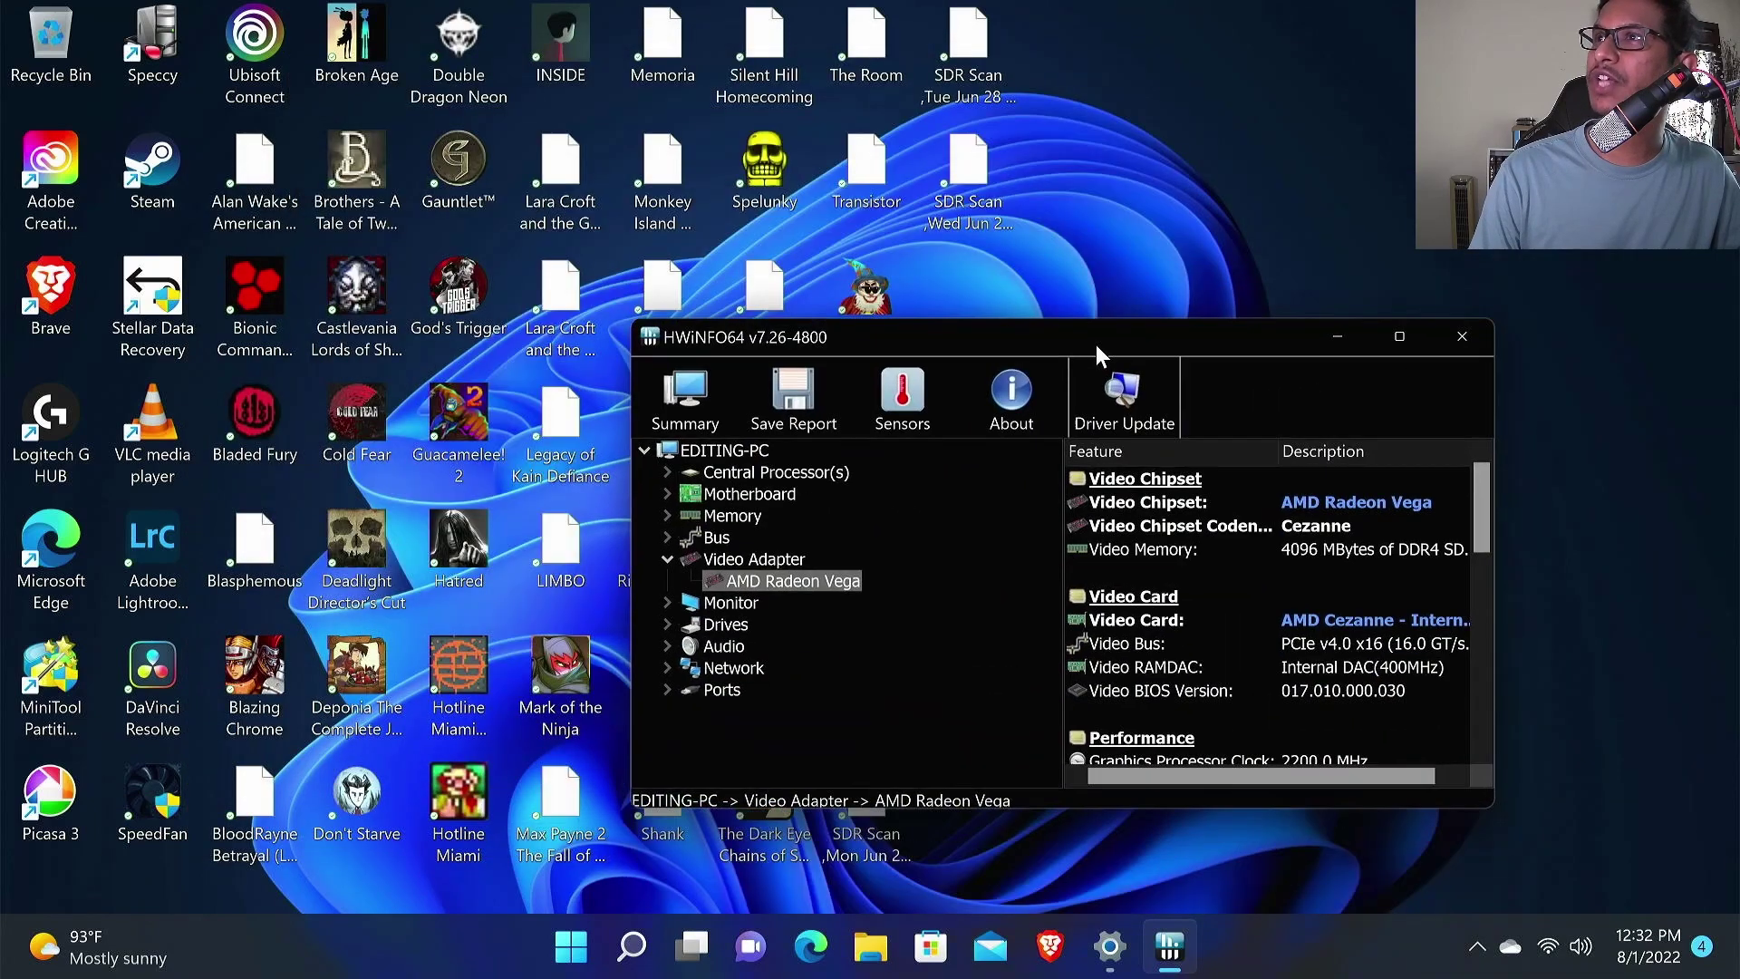
Under Video Adapter, mark the AMD Radeon Vega's 2200.0 MHz graphics processor clock.
click(667, 559)
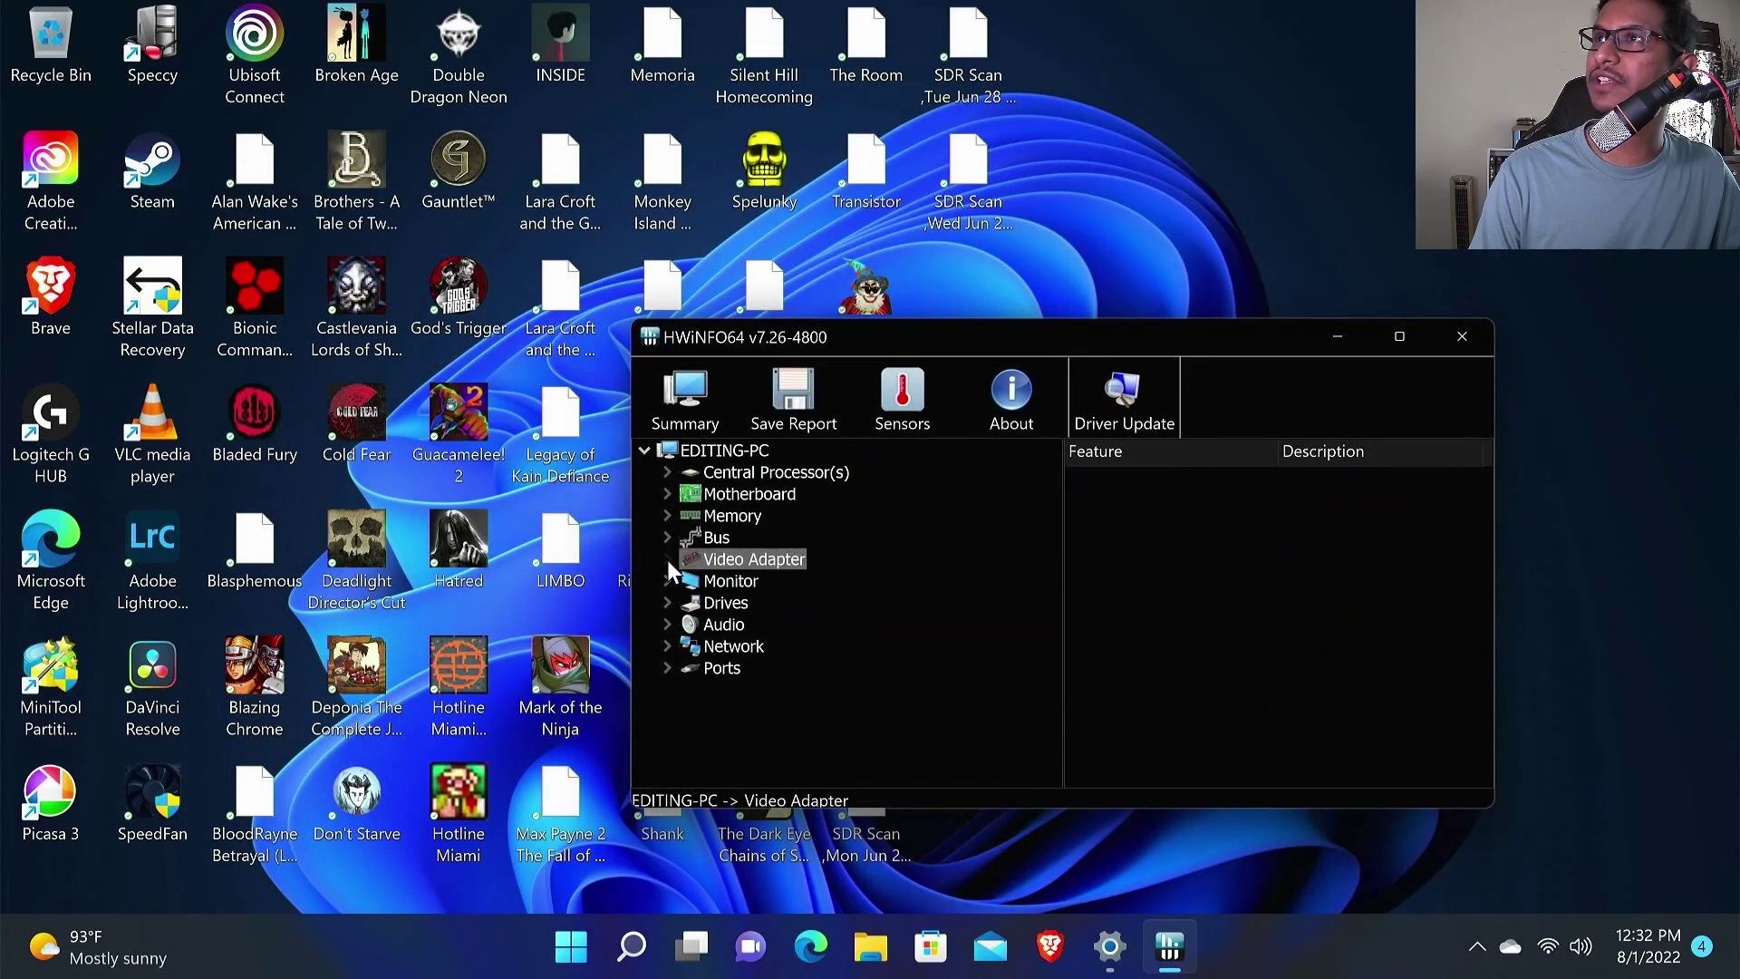
click(667, 560)
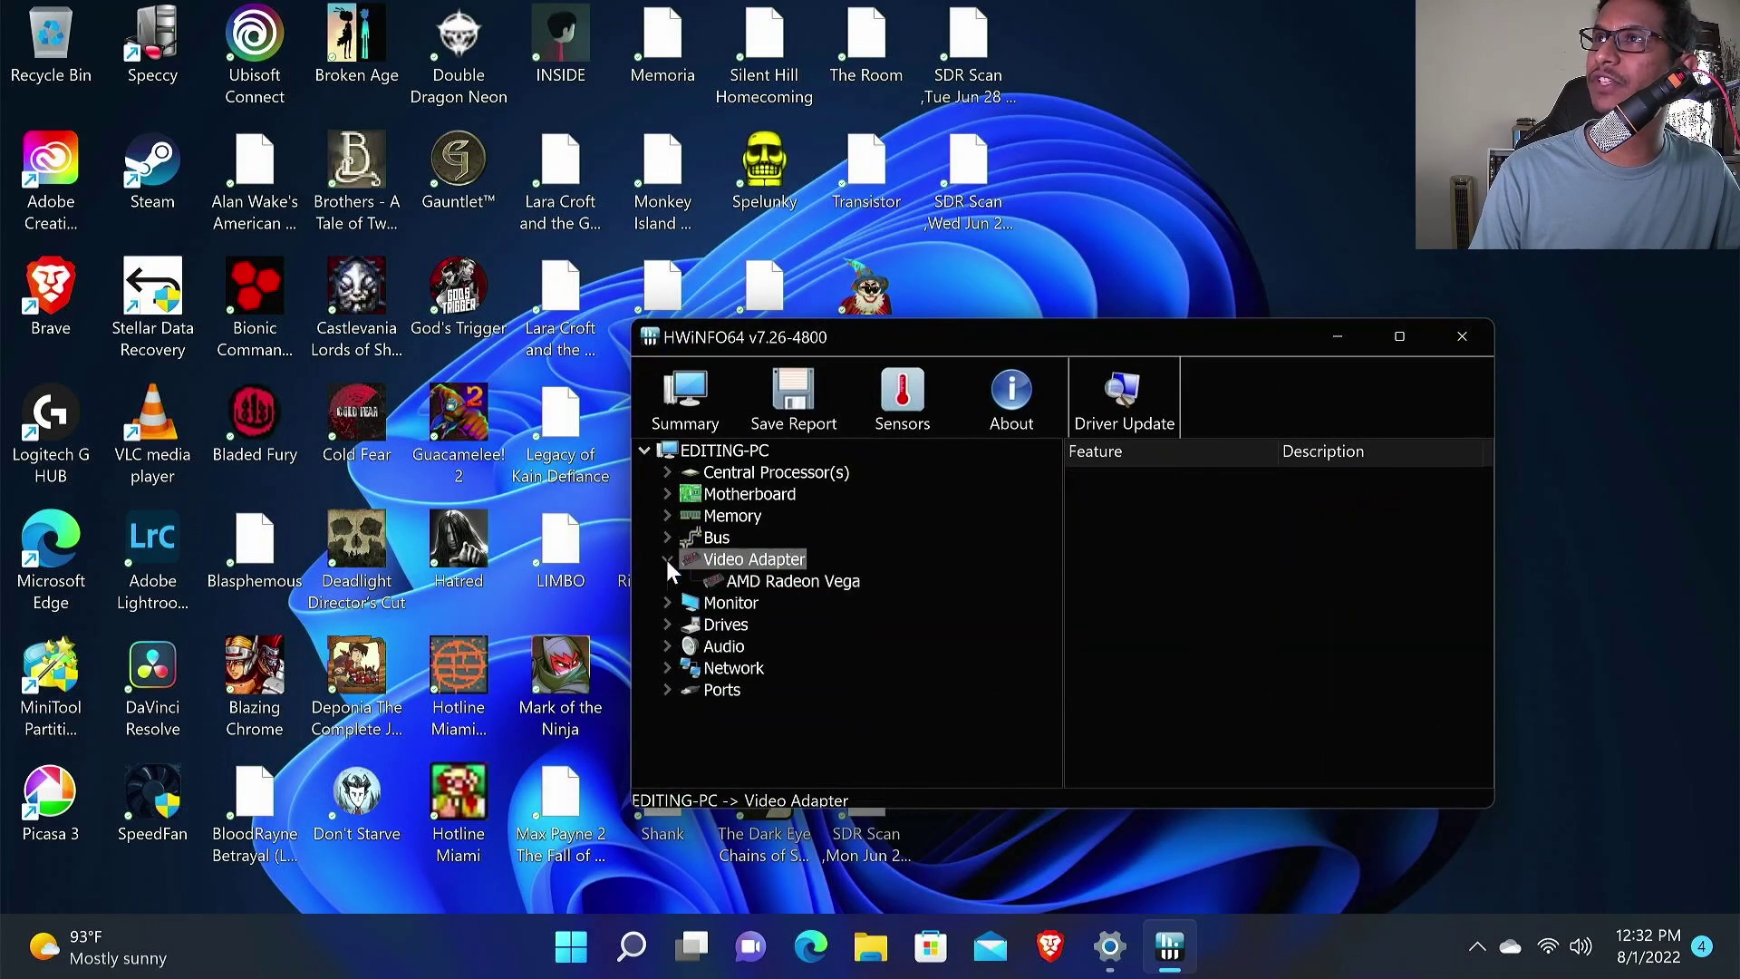
click(767, 585)
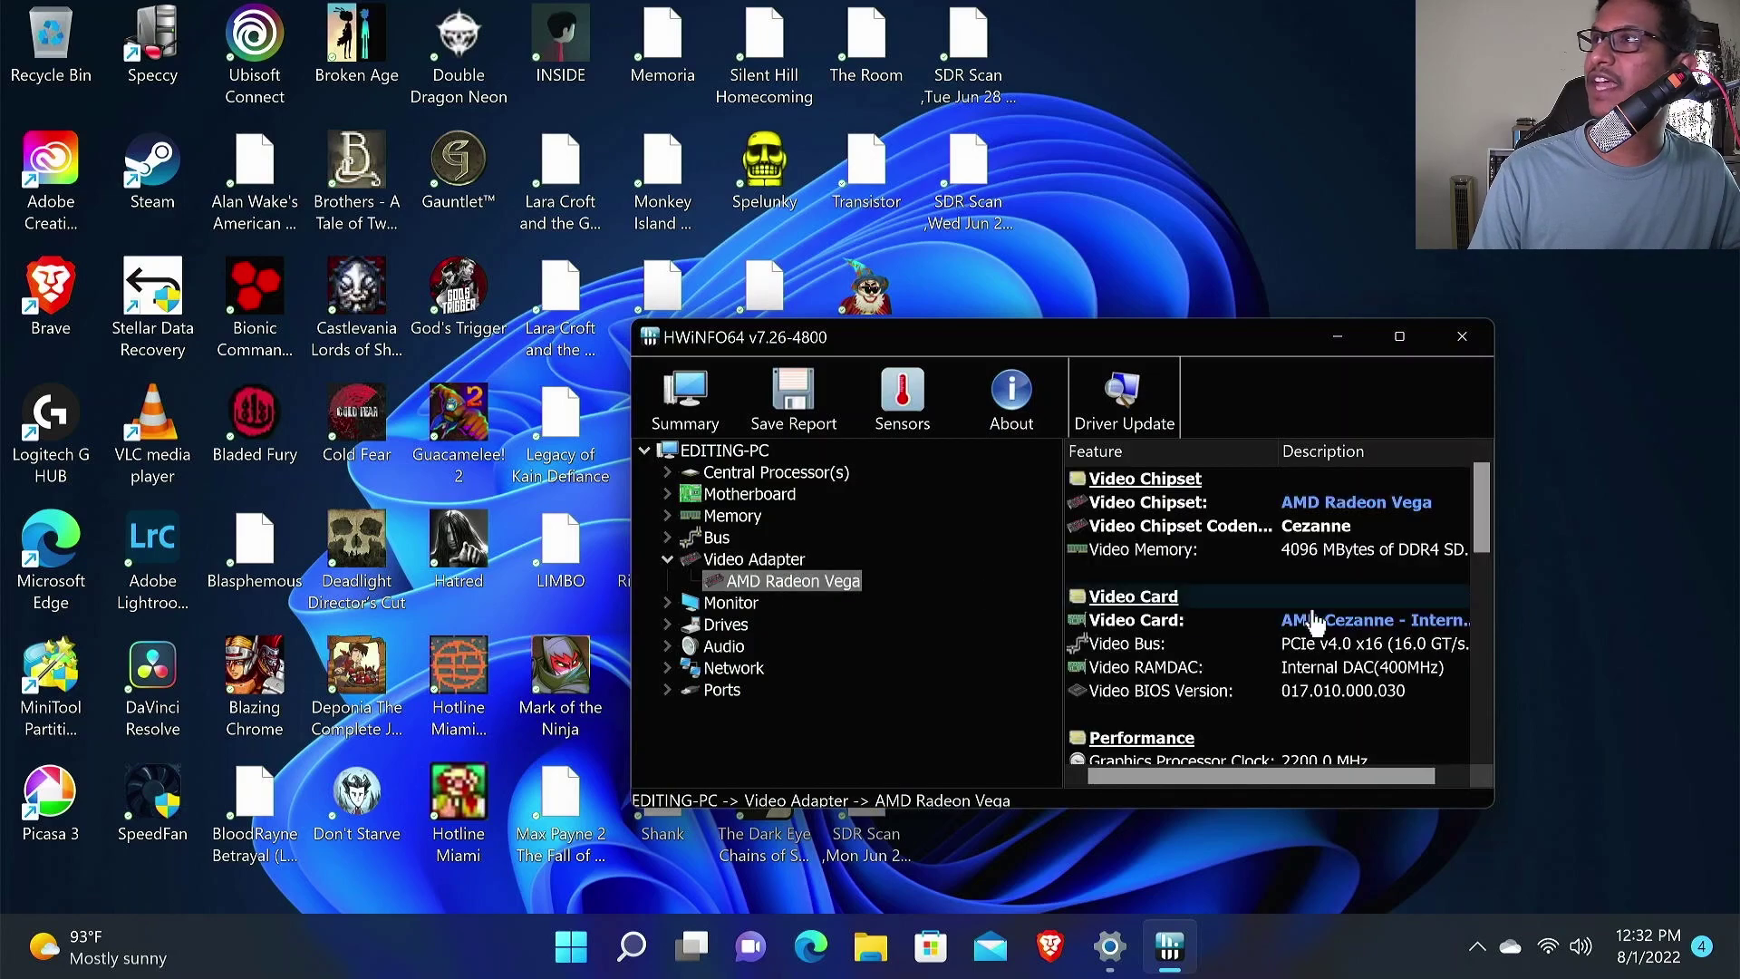
click(1402, 337)
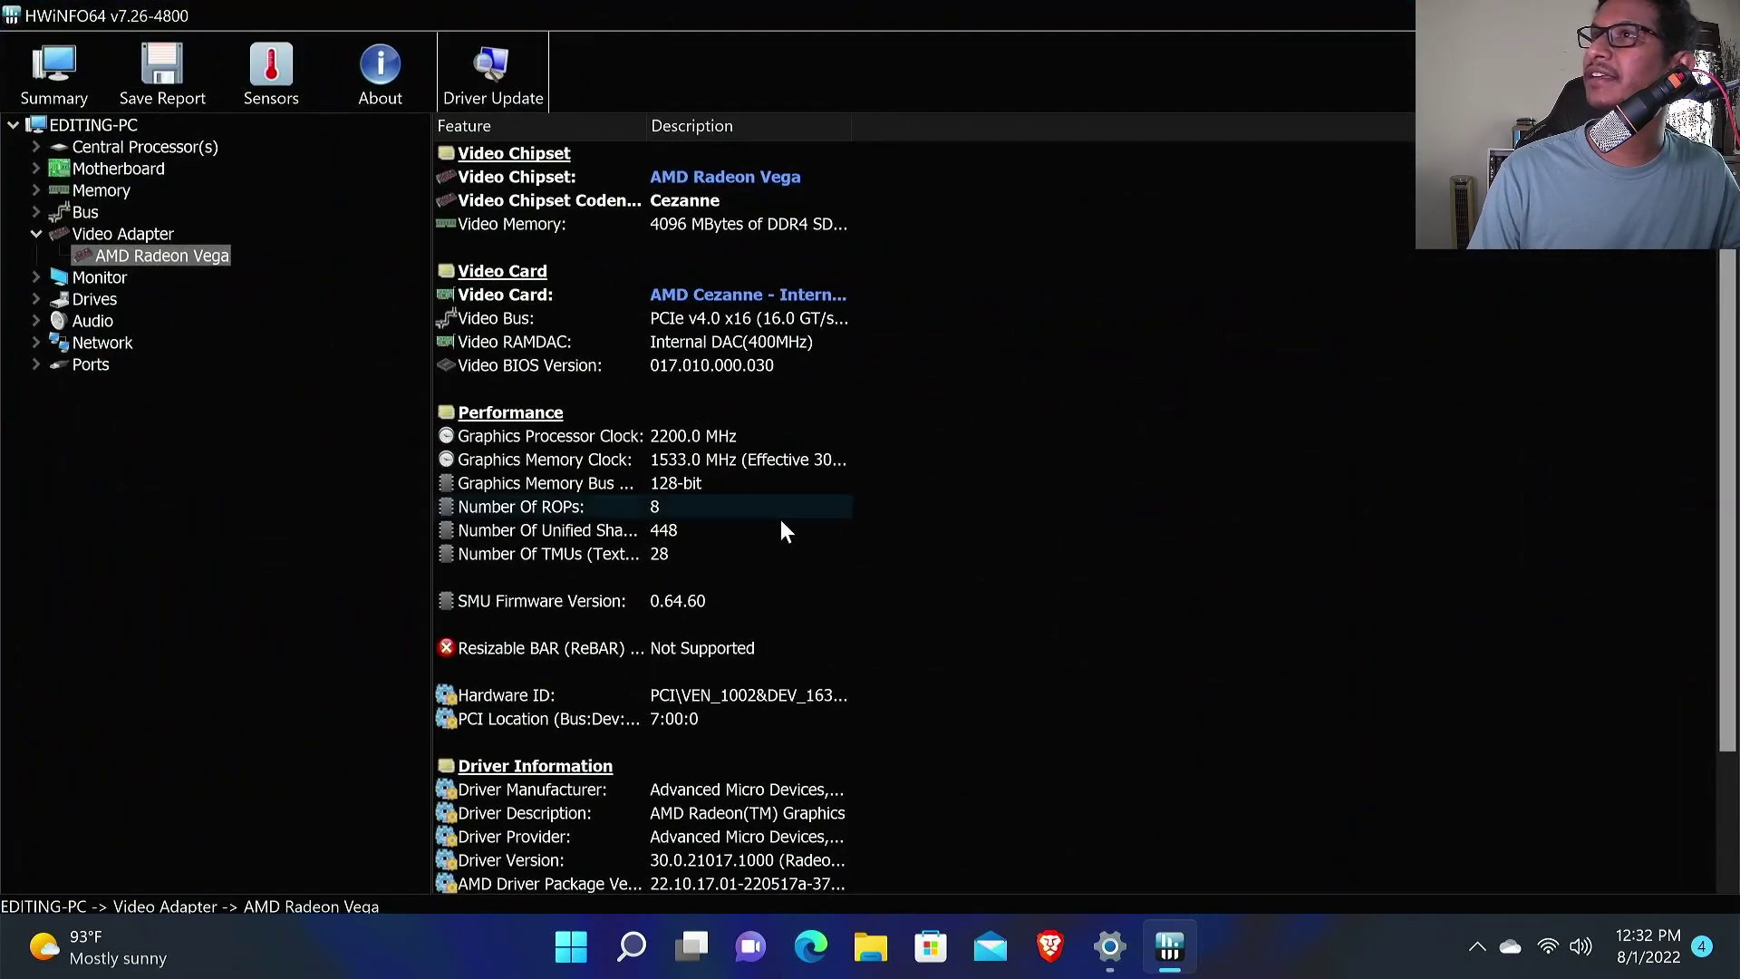
click(506, 434)
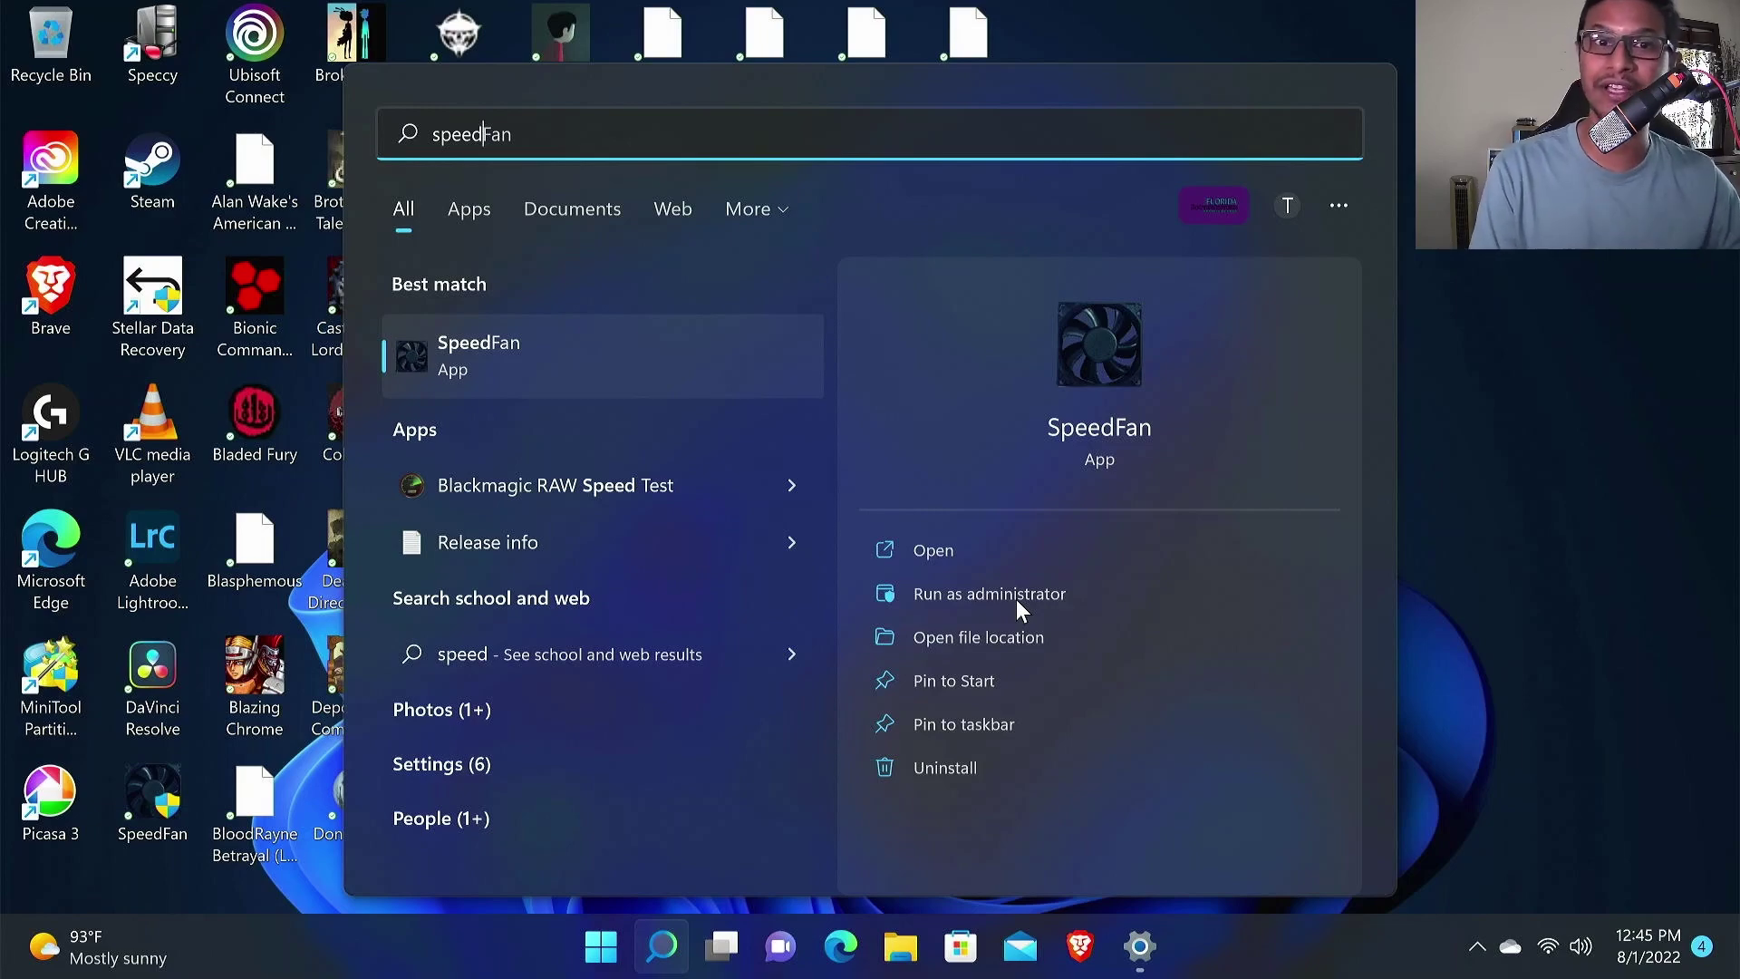
Run SpeedFan as administrator and check its CPU temperature reading of 38 °C.
click(1015, 600)
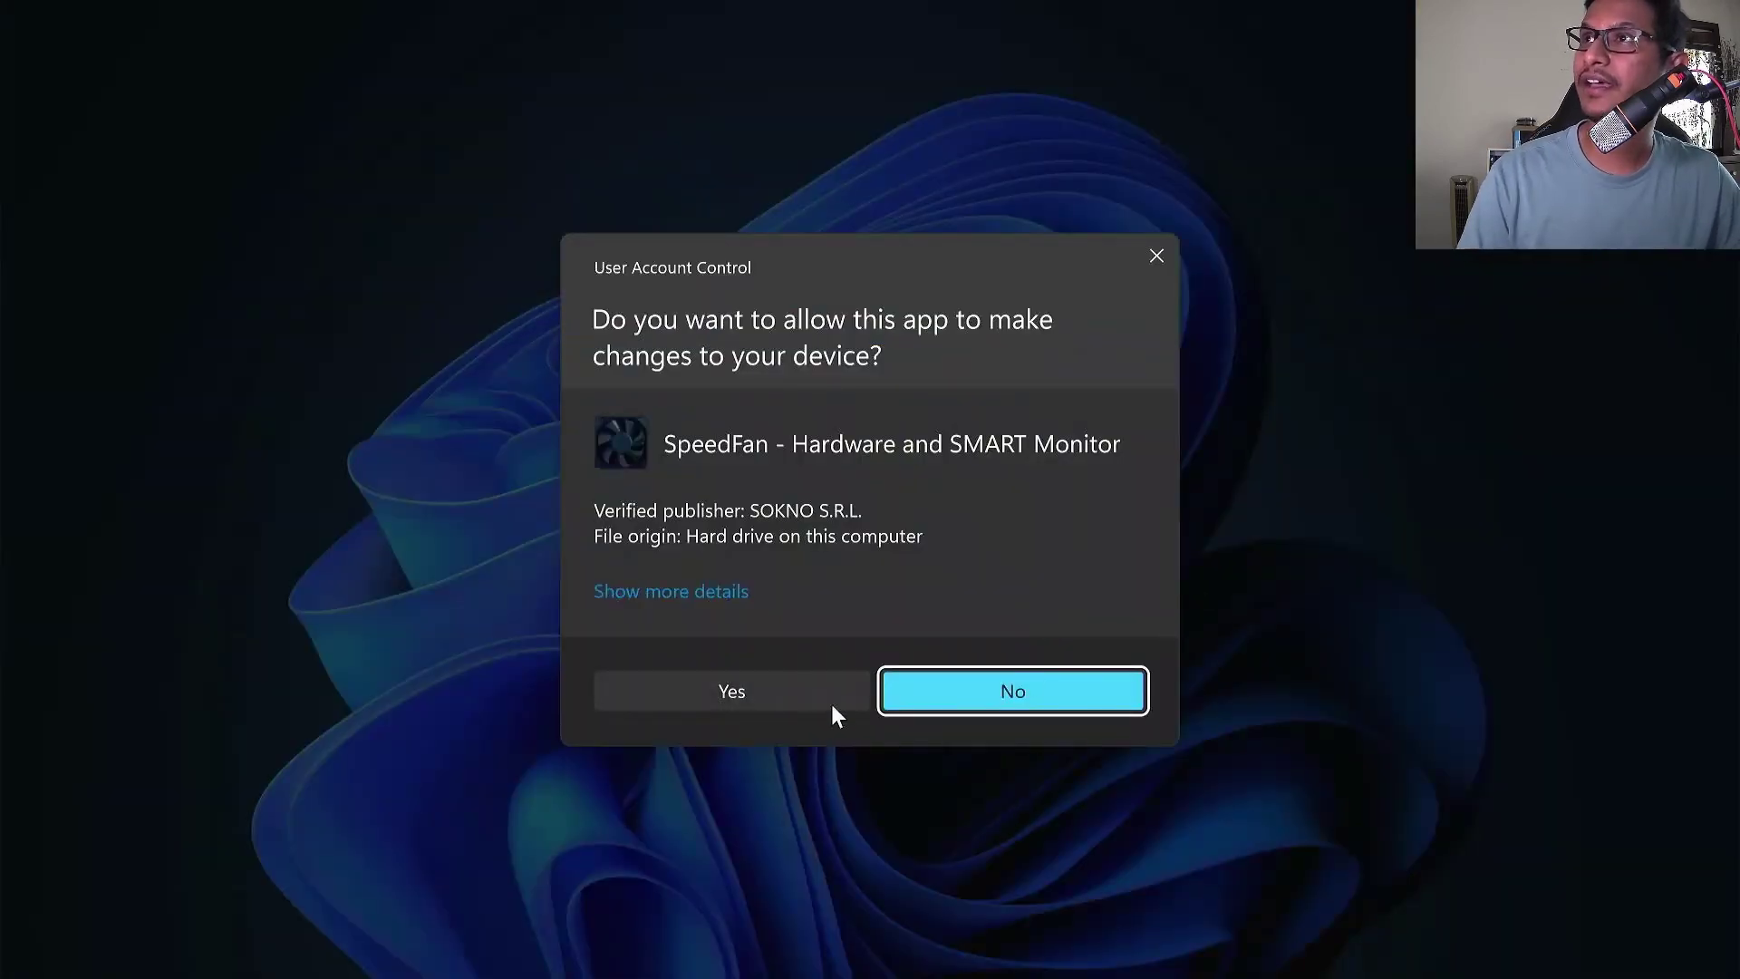
click(785, 696)
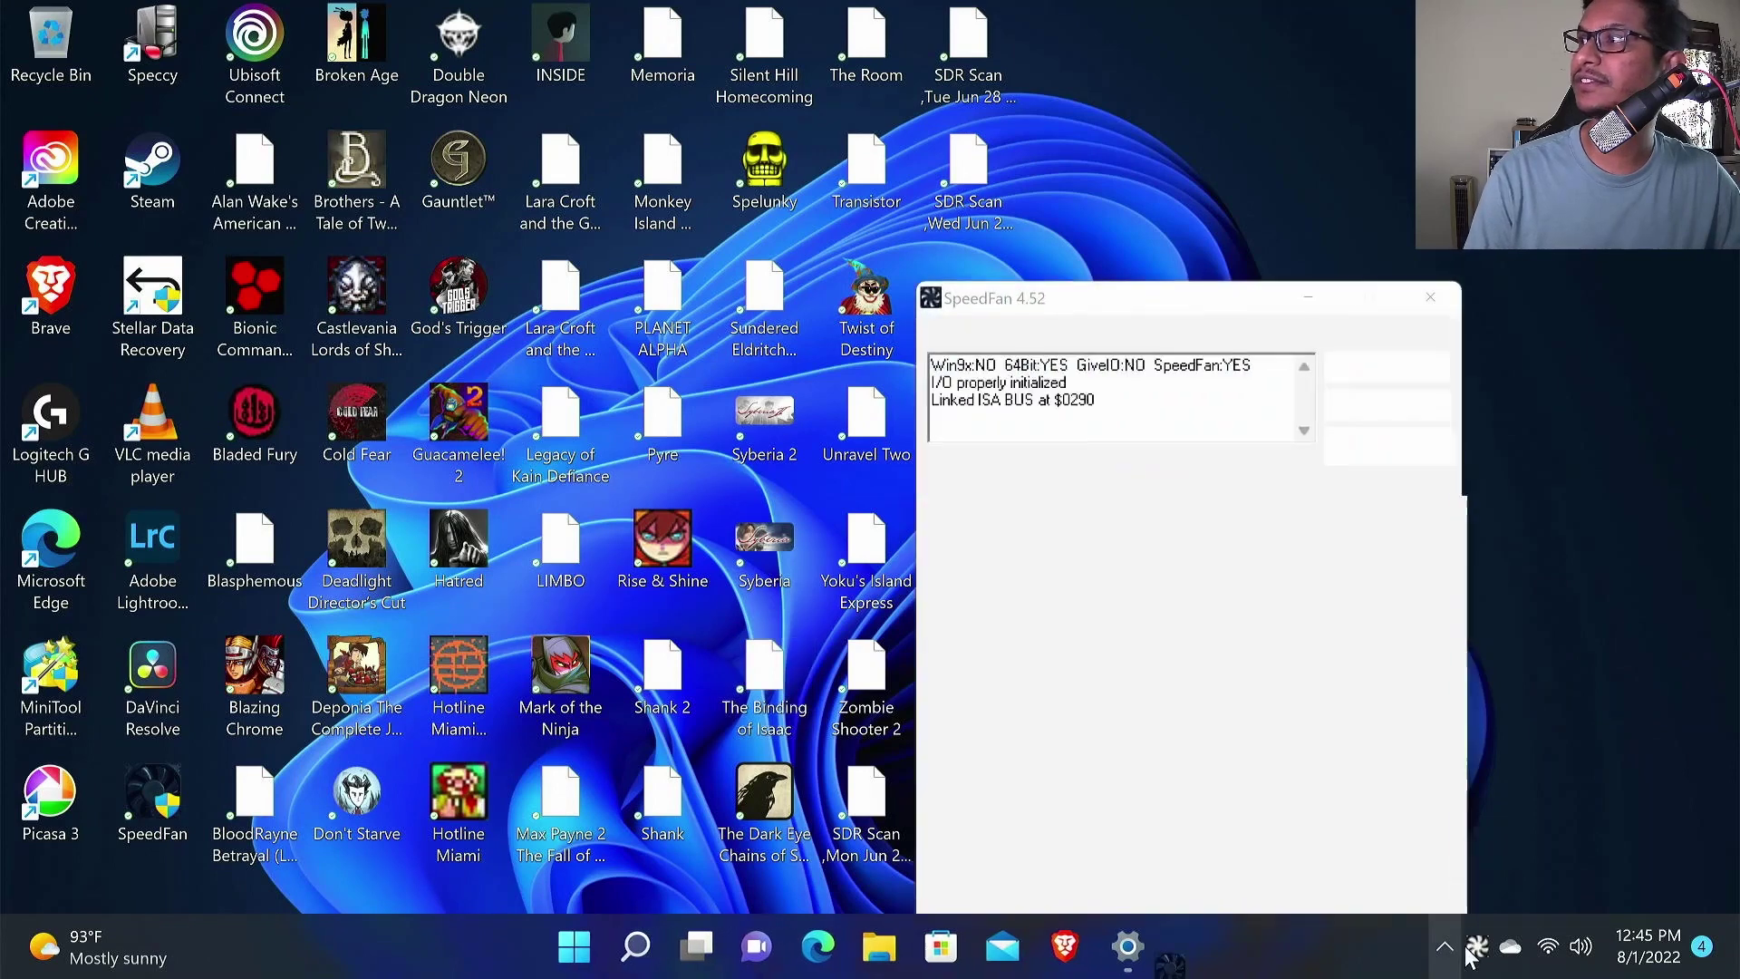
mouse_move(1210, 483)
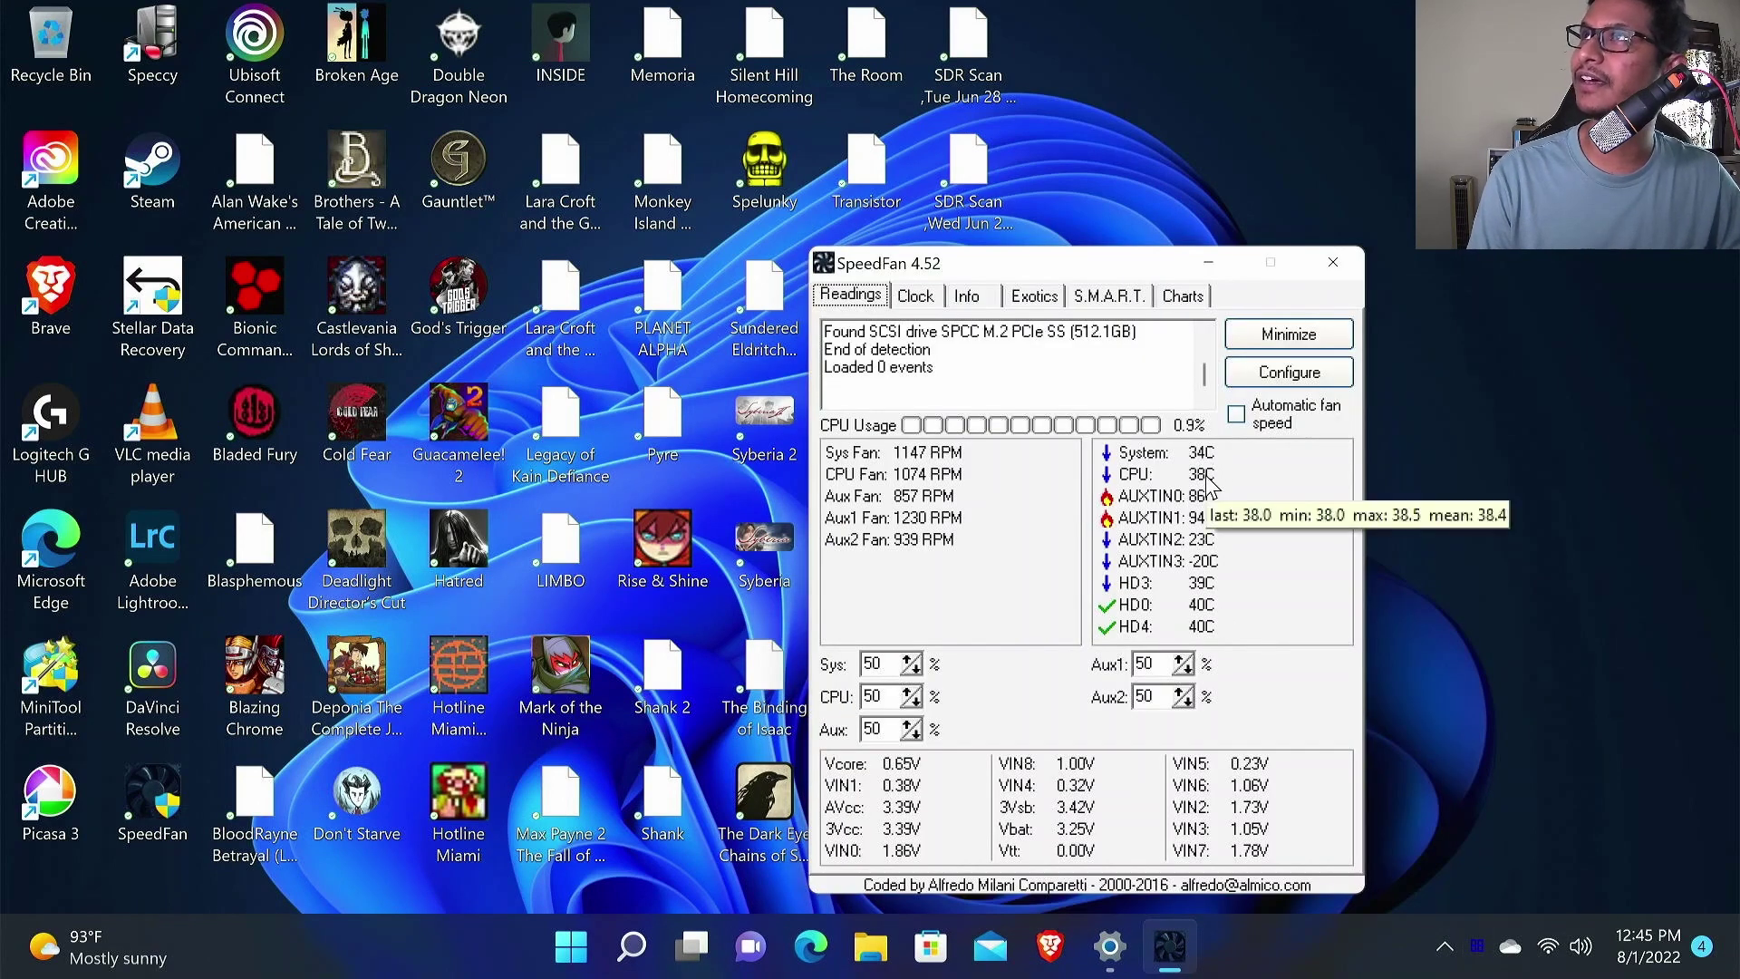